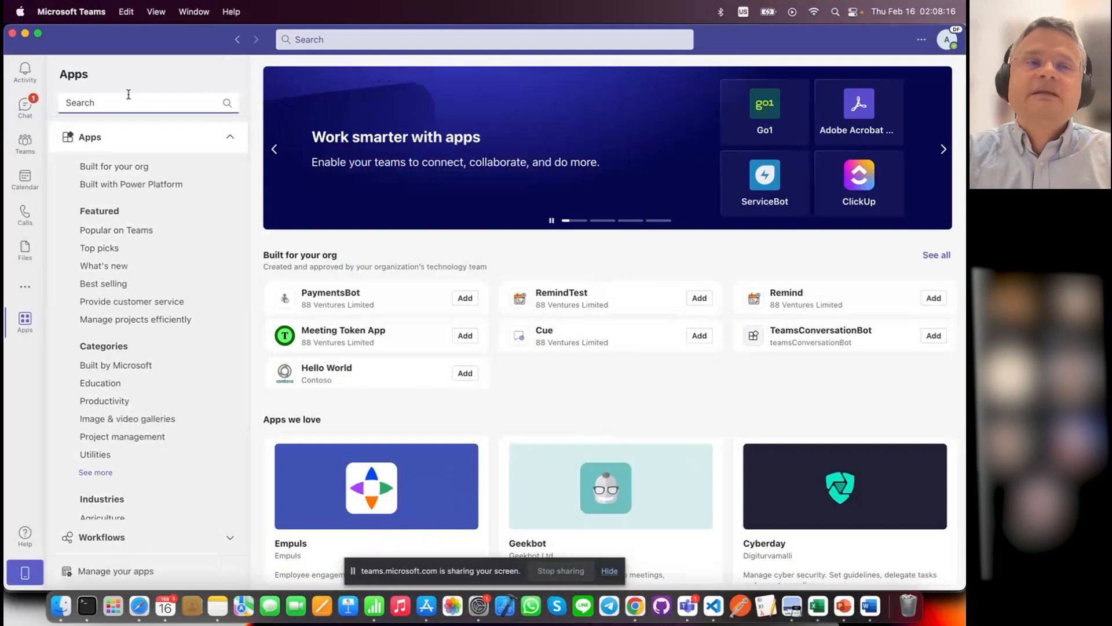
Search the app store for "remind" and open the Remind app by 88 Ventures Limited
text(remind)
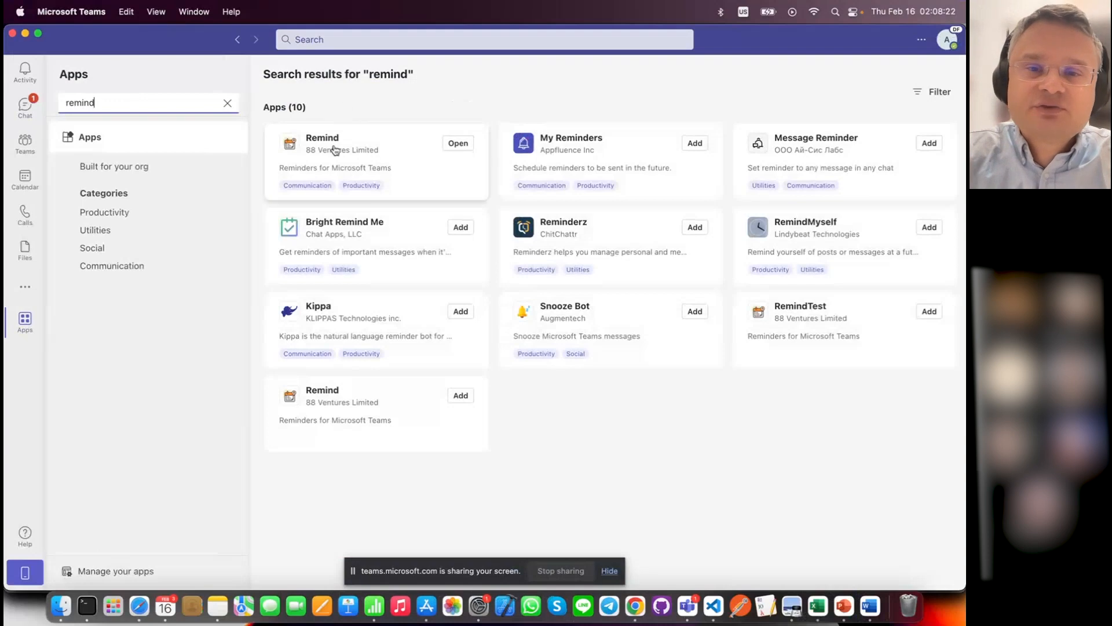
click(335, 150)
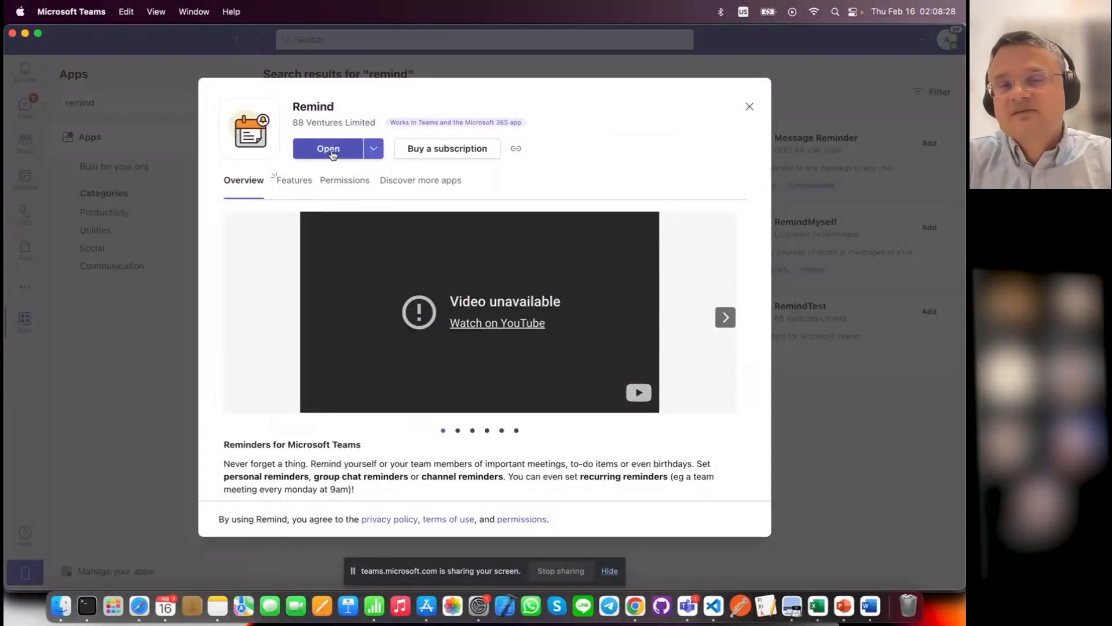
click(333, 151)
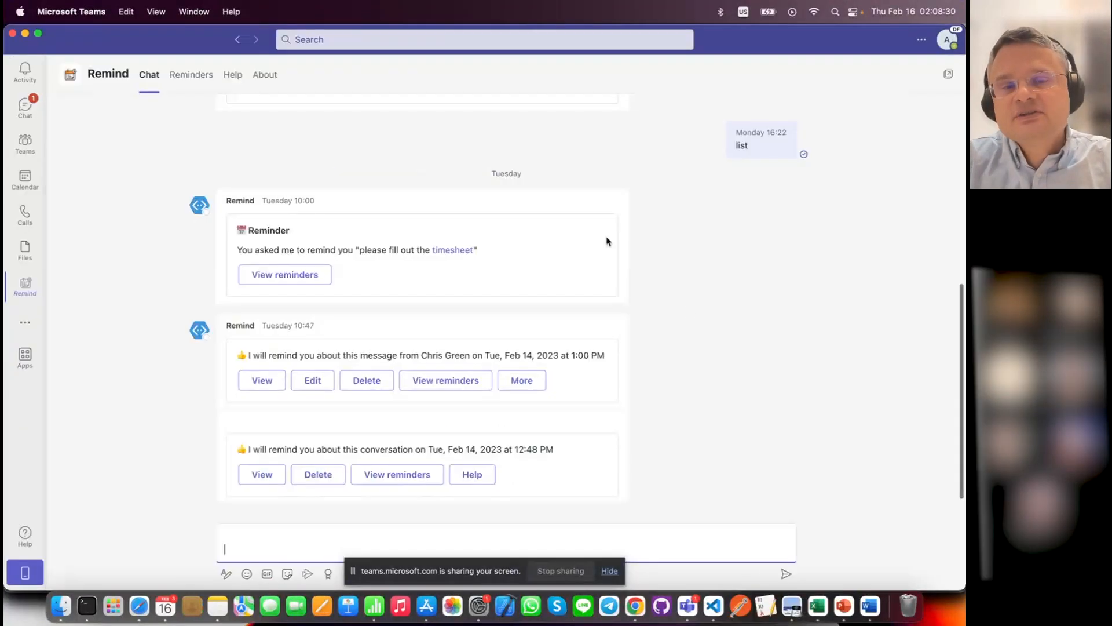
Take the tour from the bot's welcome message at the start of the chat, view its first three pages and close it
scroll(728, 314, up, 15)
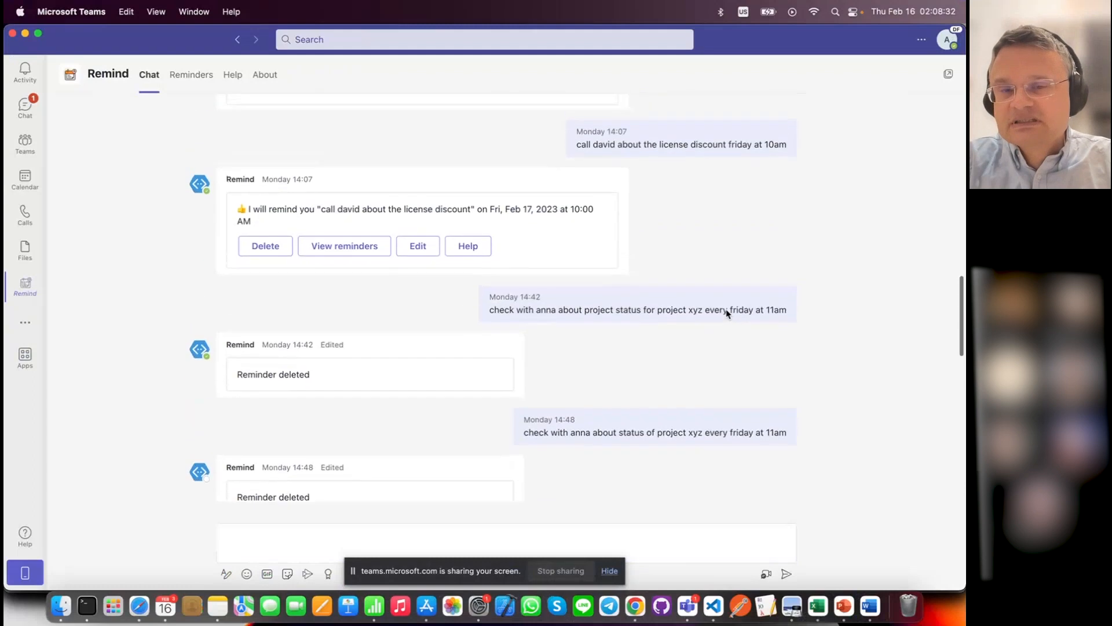
scroll(728, 314, up, 5)
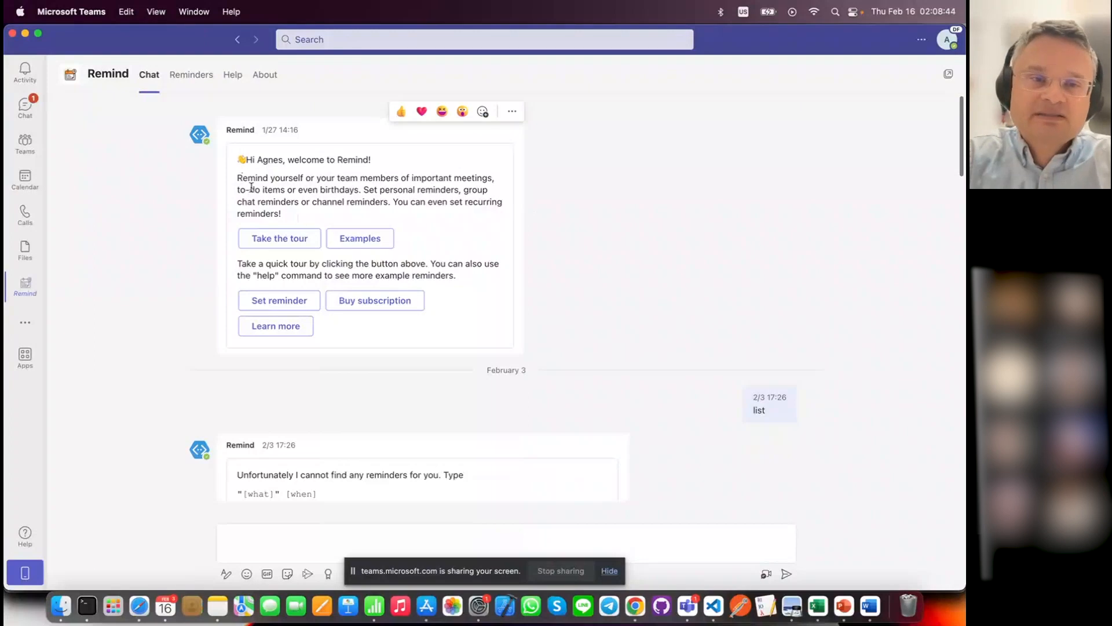
double_click(271, 160)
click(501, 224)
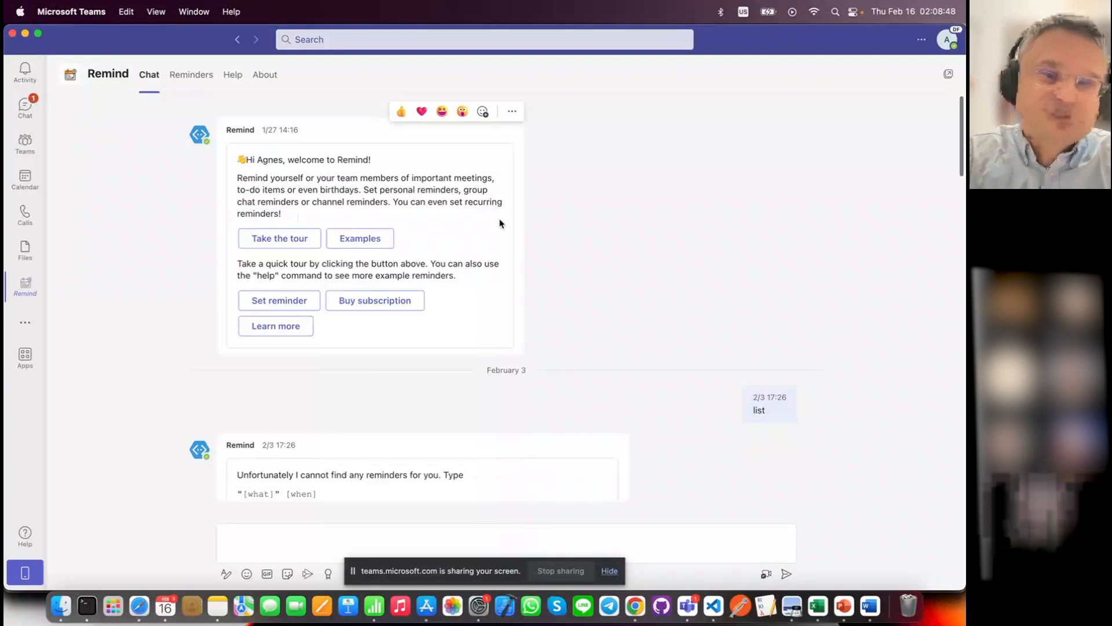
click(260, 251)
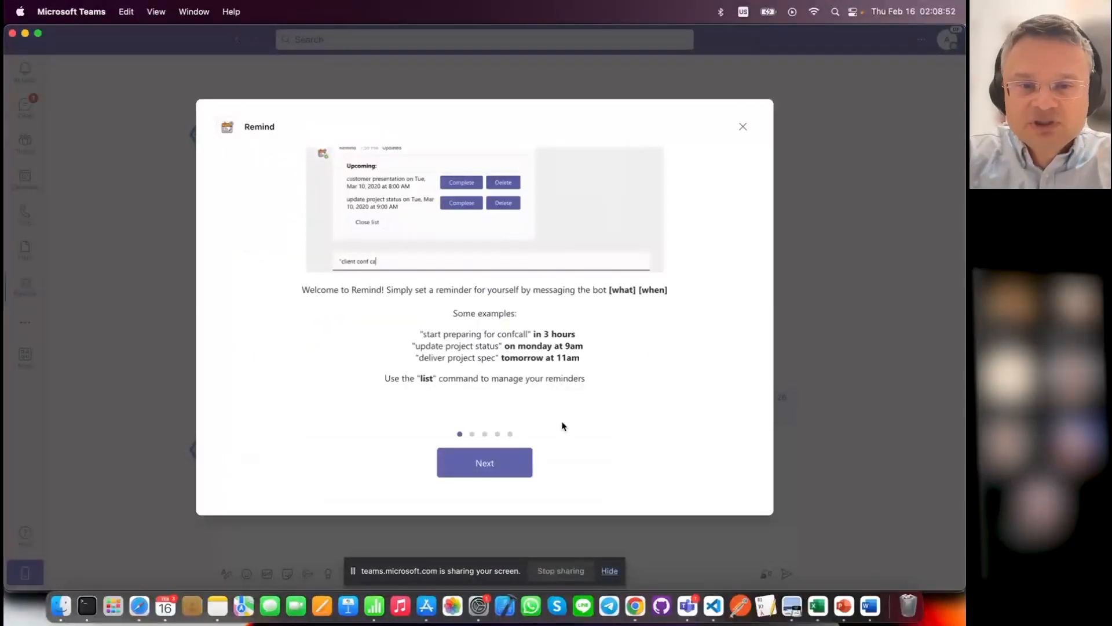
click(503, 463)
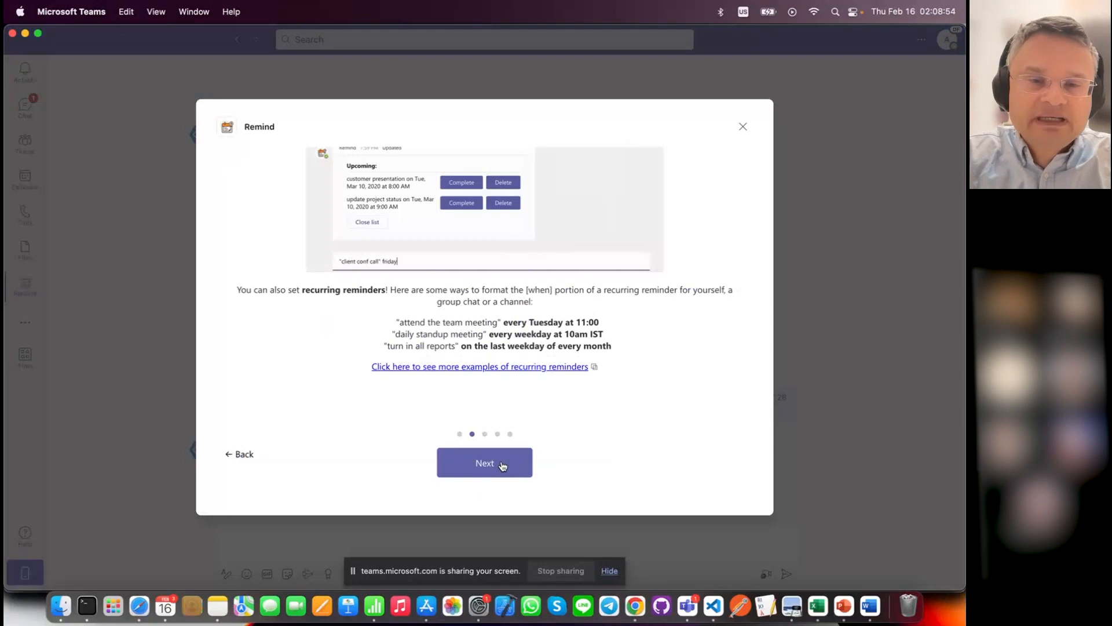
click(503, 464)
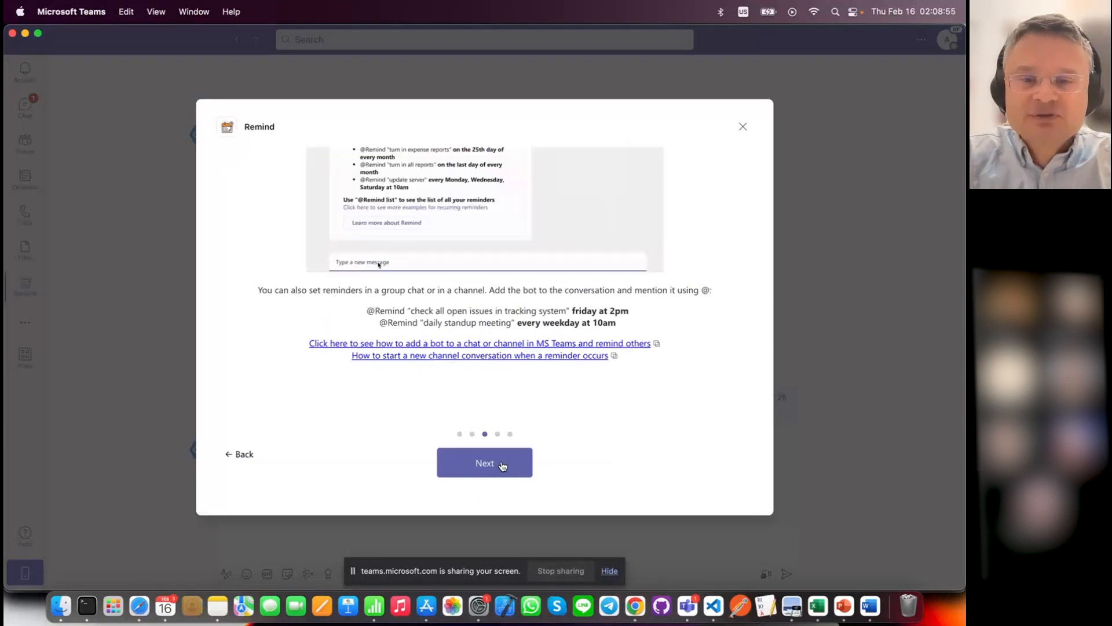
click(743, 127)
Send the Remind bot a one-time reminder request to call a colleague re license discount, friday 10am
scroll(640, 314, down, 15)
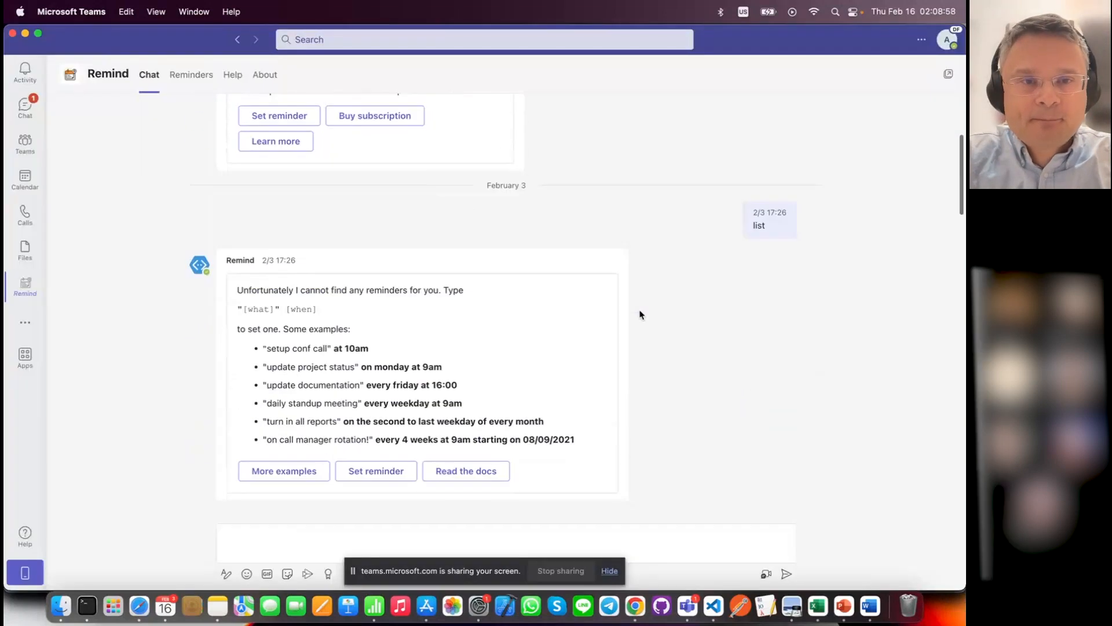
scroll(640, 315, down, 5)
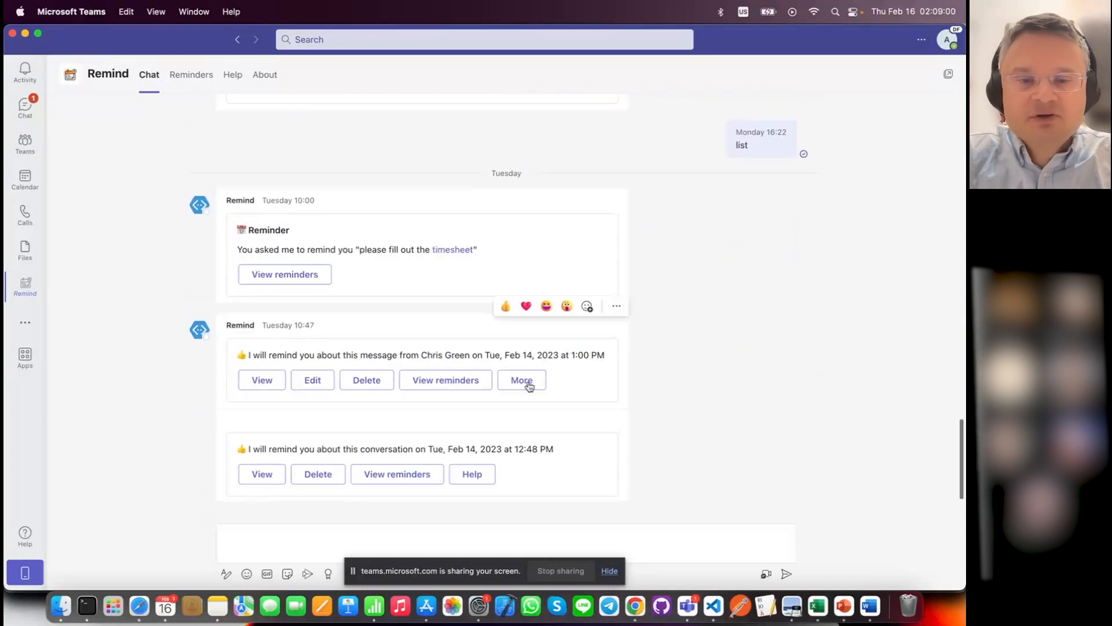
click(382, 532)
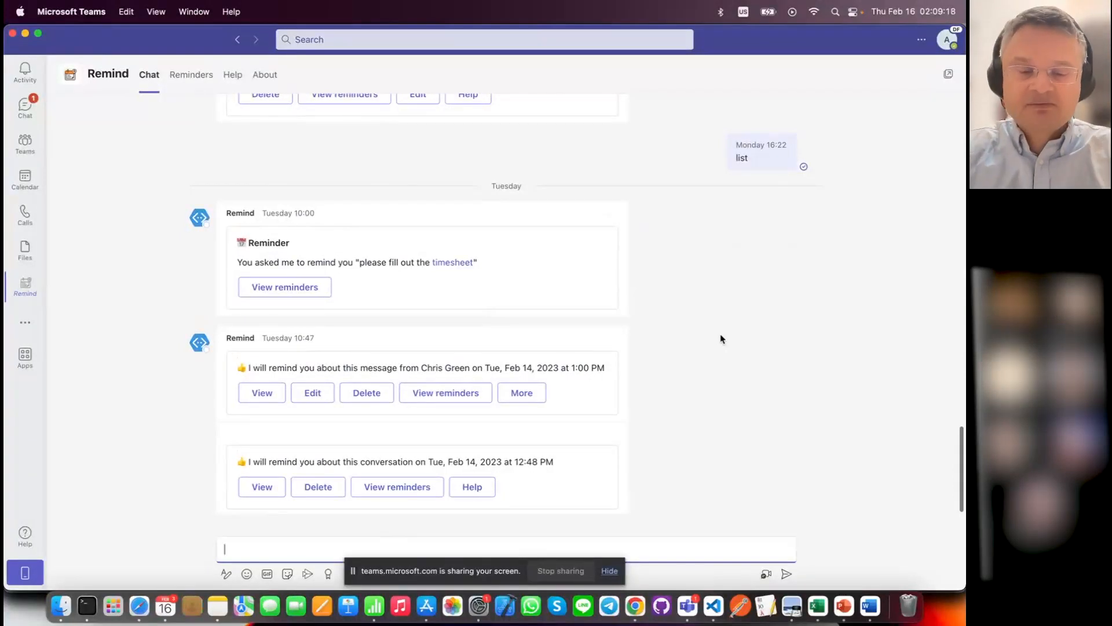
text(call )
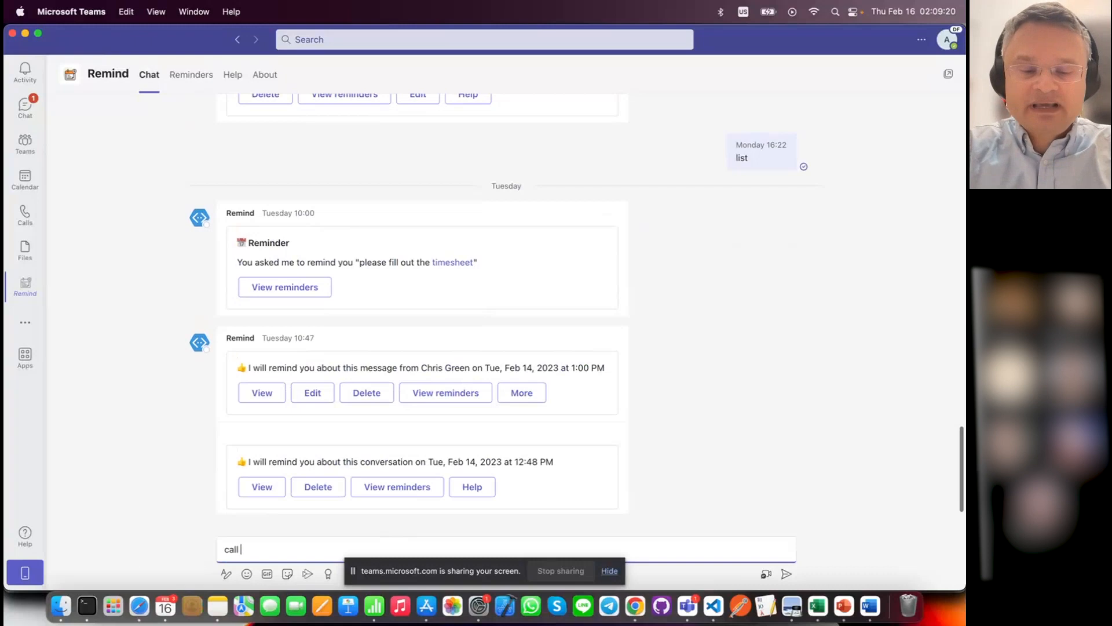
text(dave re l)
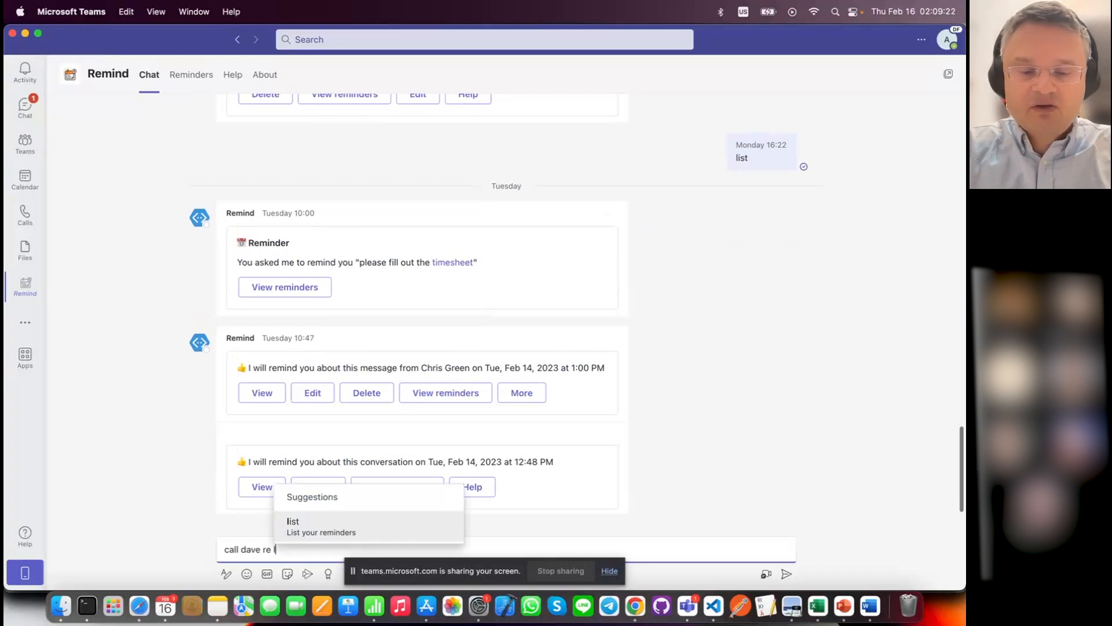
text(icensse discount)
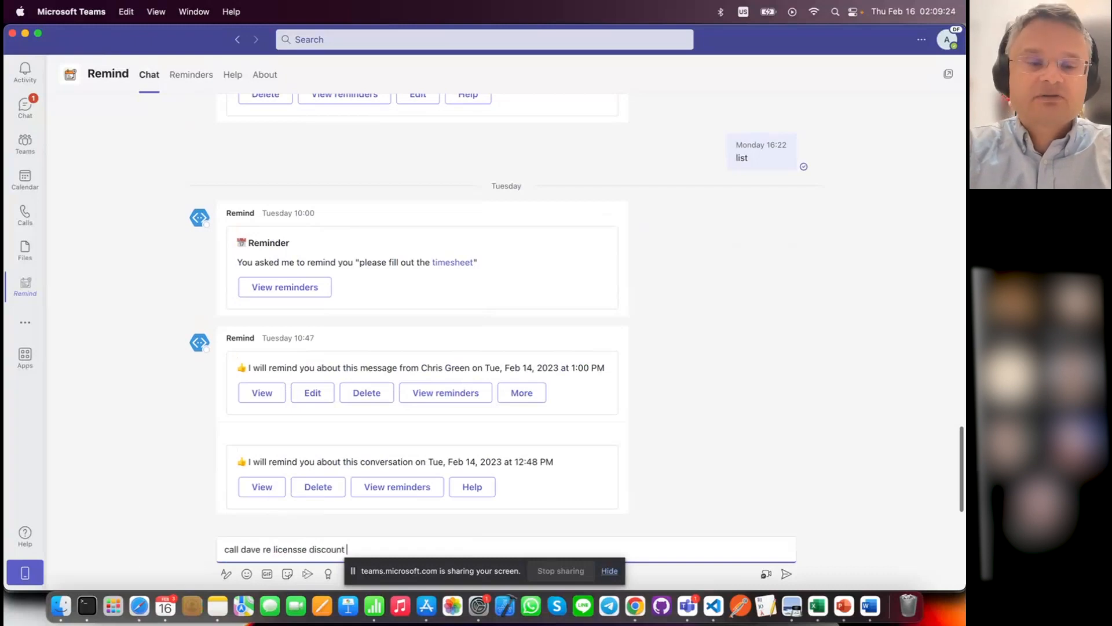
key(BackSpace)
key(BackSpace)
key(super+Right)
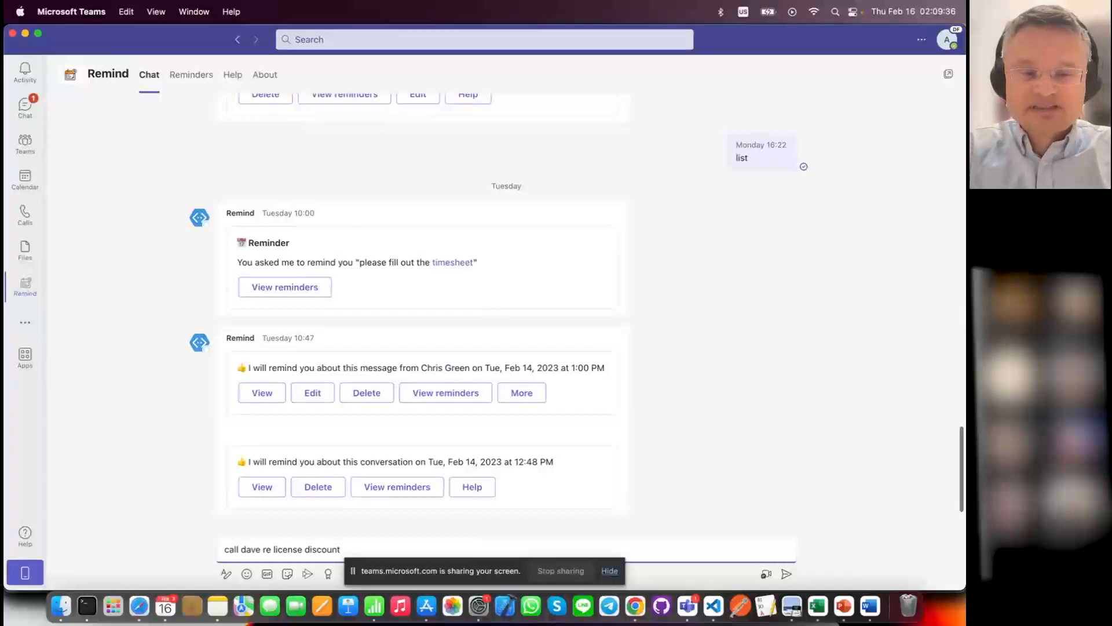
text(f)
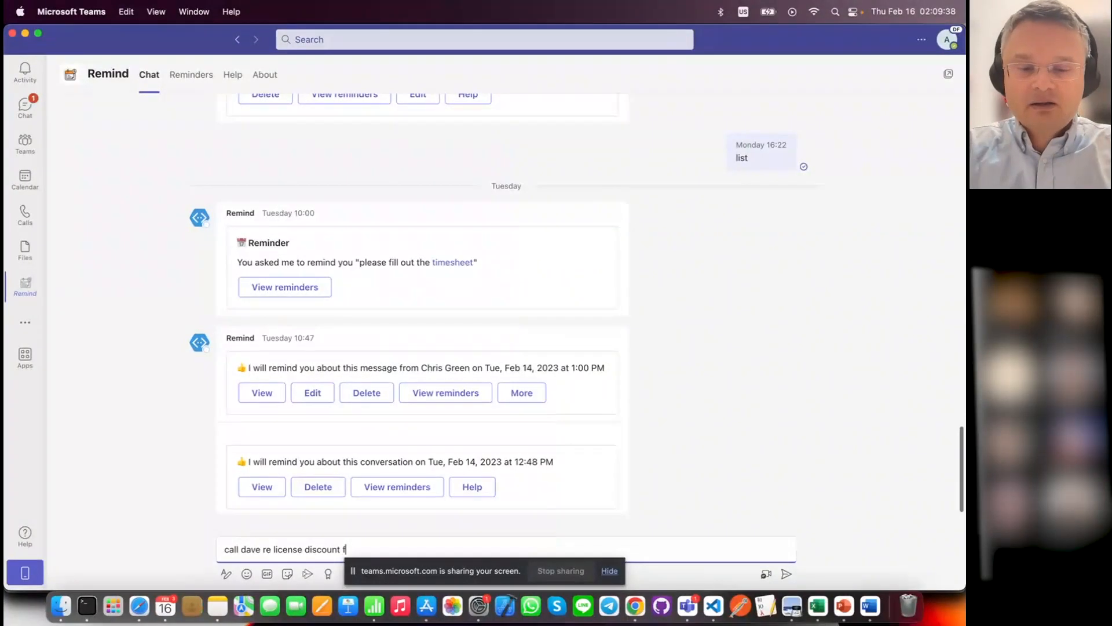
text(riday 10am)
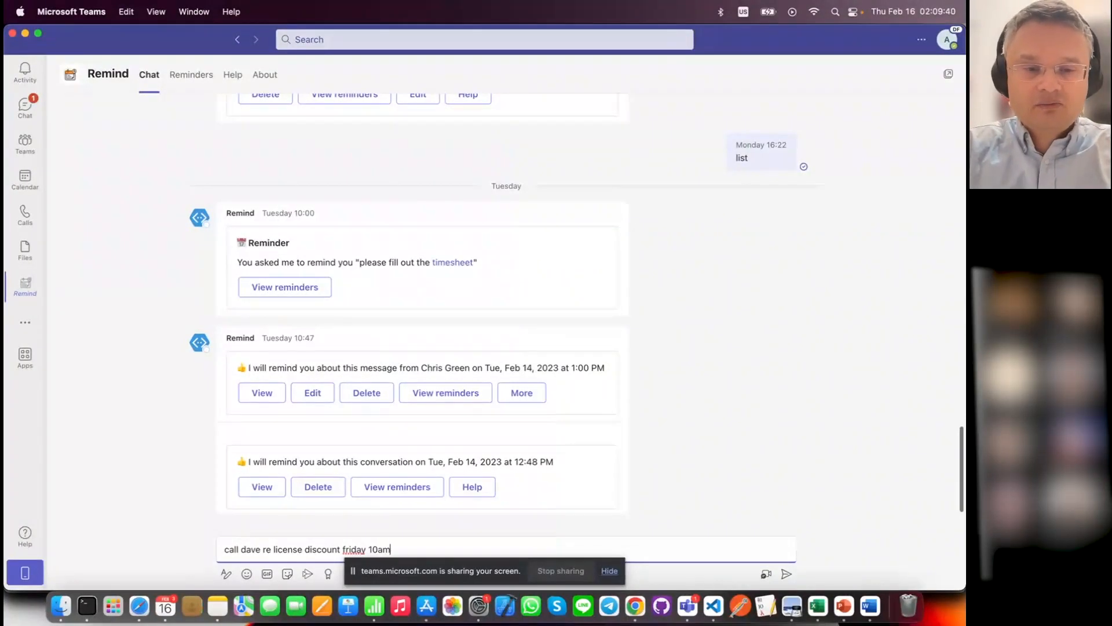
key(Return)
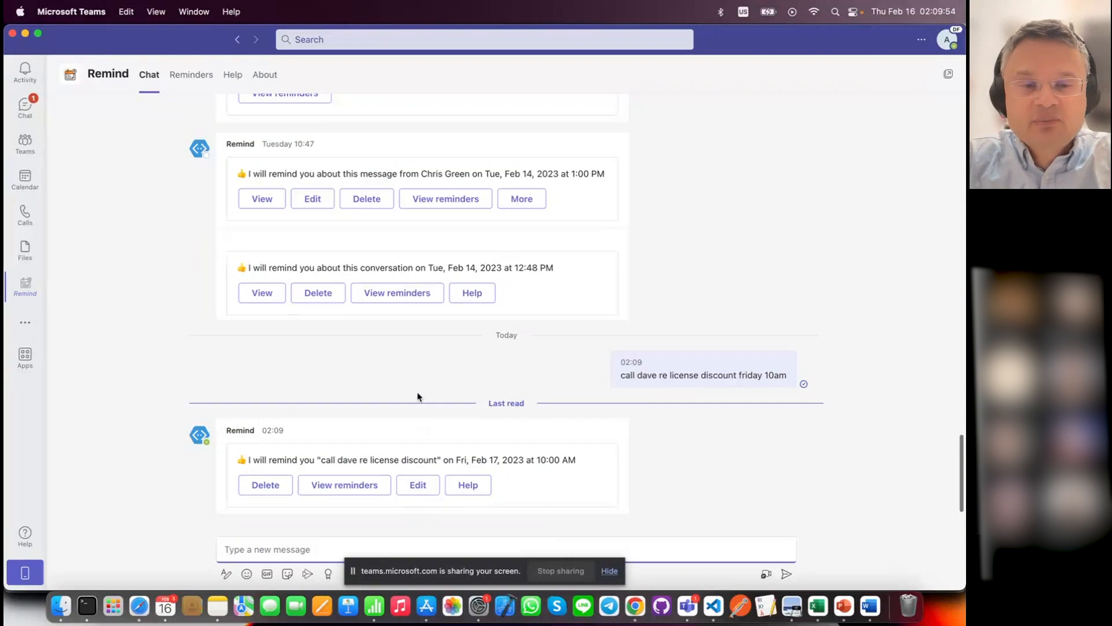
Examine the preset snooze durations and custom date and time option of Monday's 12:25 check-in reminder, and cancel without snoozing
scroll(420, 396, up, 15)
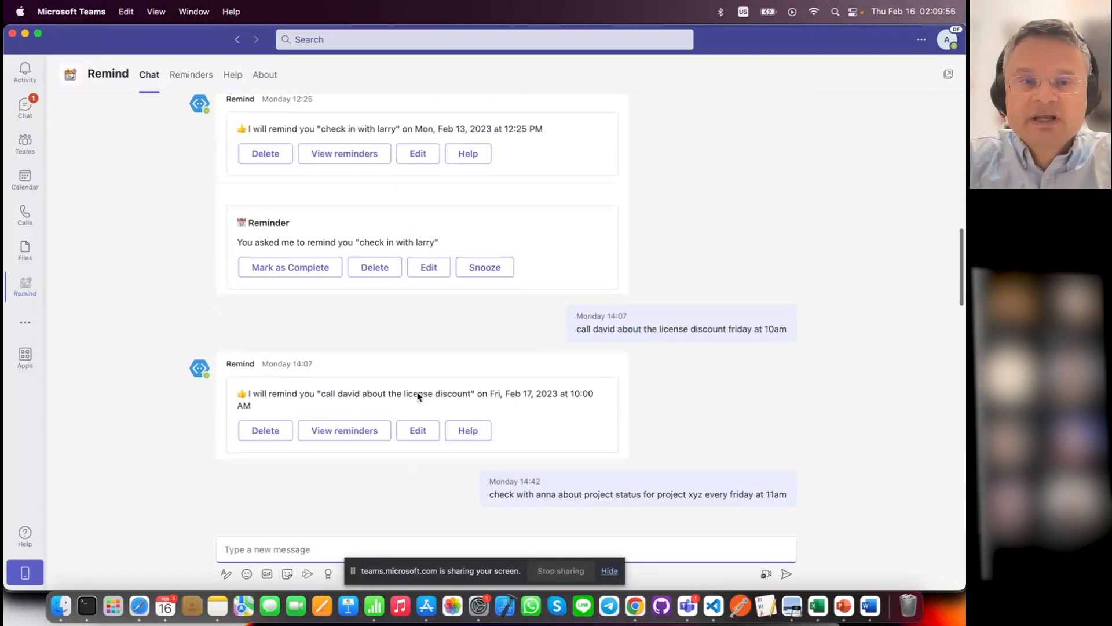
scroll(420, 397, up, 5)
scroll(419, 397, down, 10)
scroll(419, 396, down, 2)
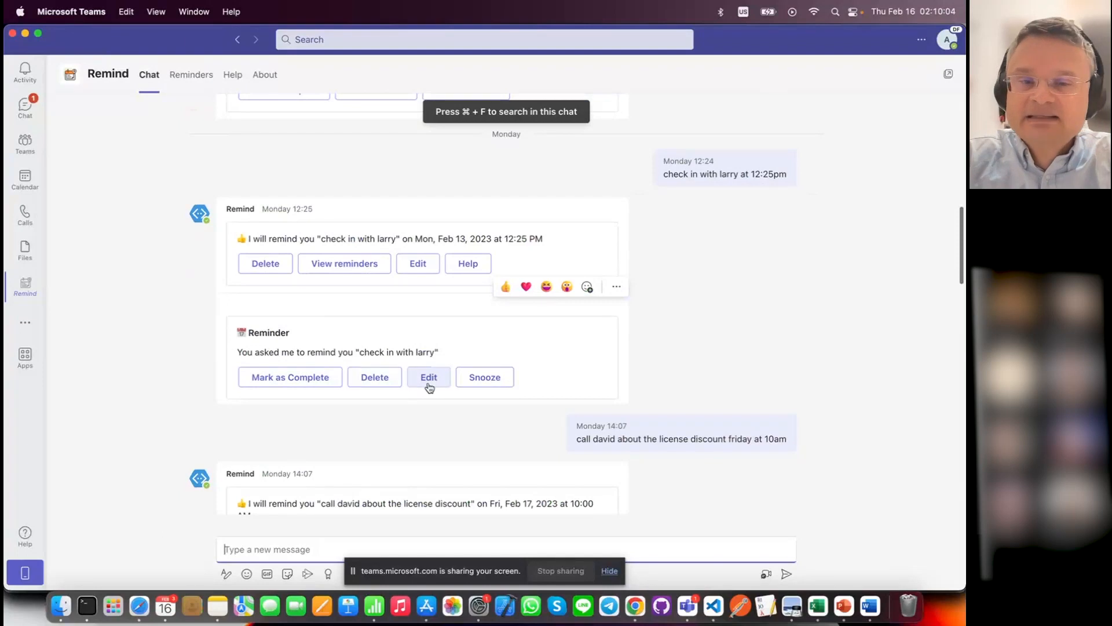
click(491, 377)
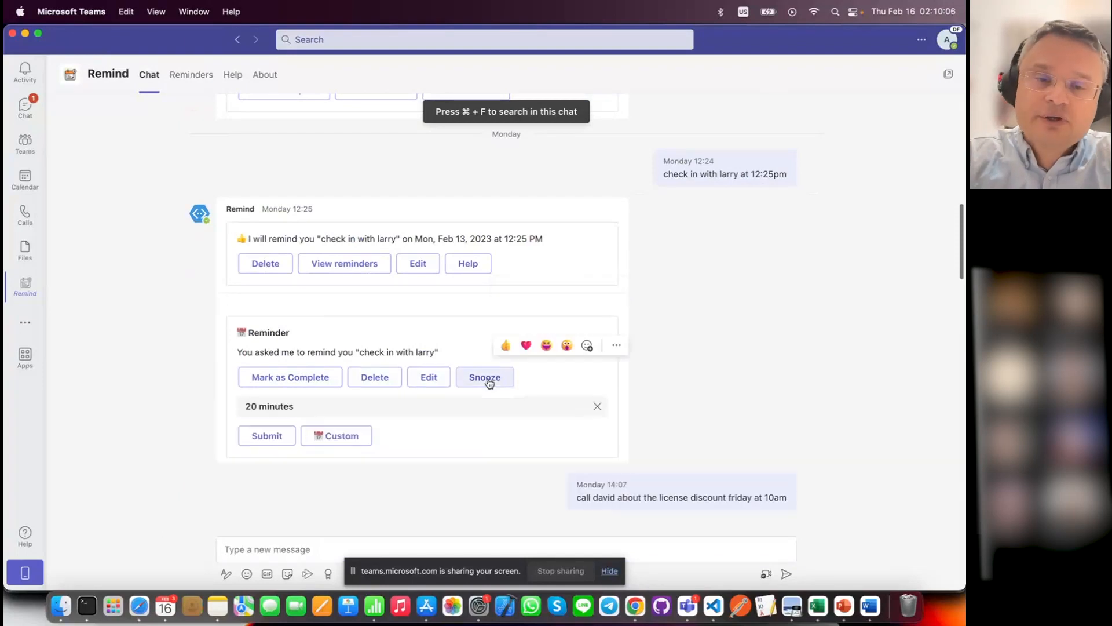
click(508, 403)
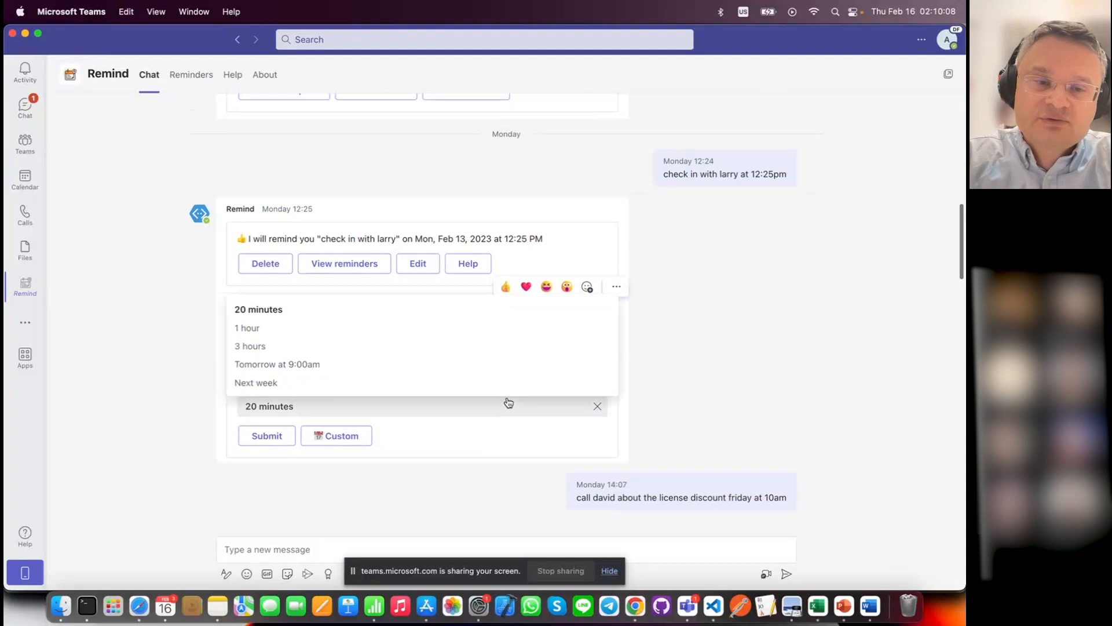
click(171, 373)
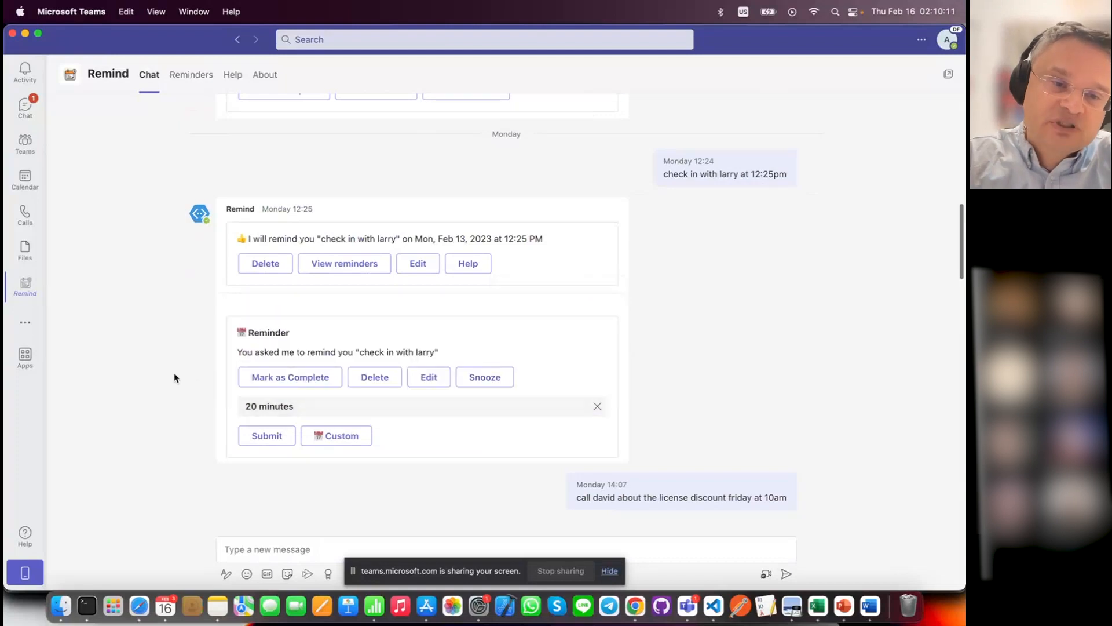
click(341, 438)
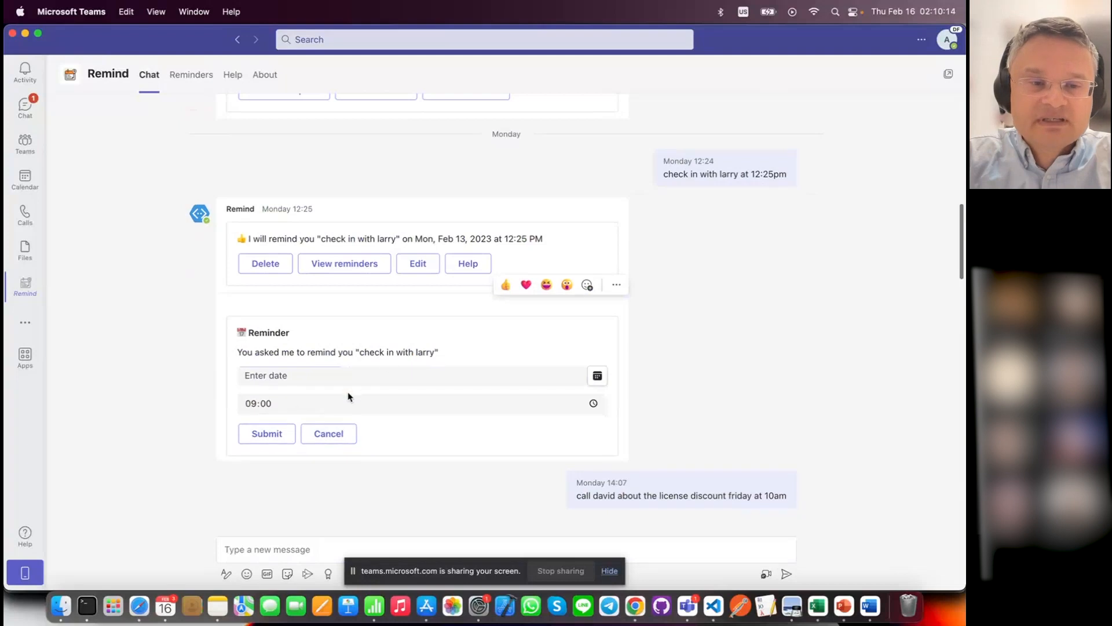
click(343, 436)
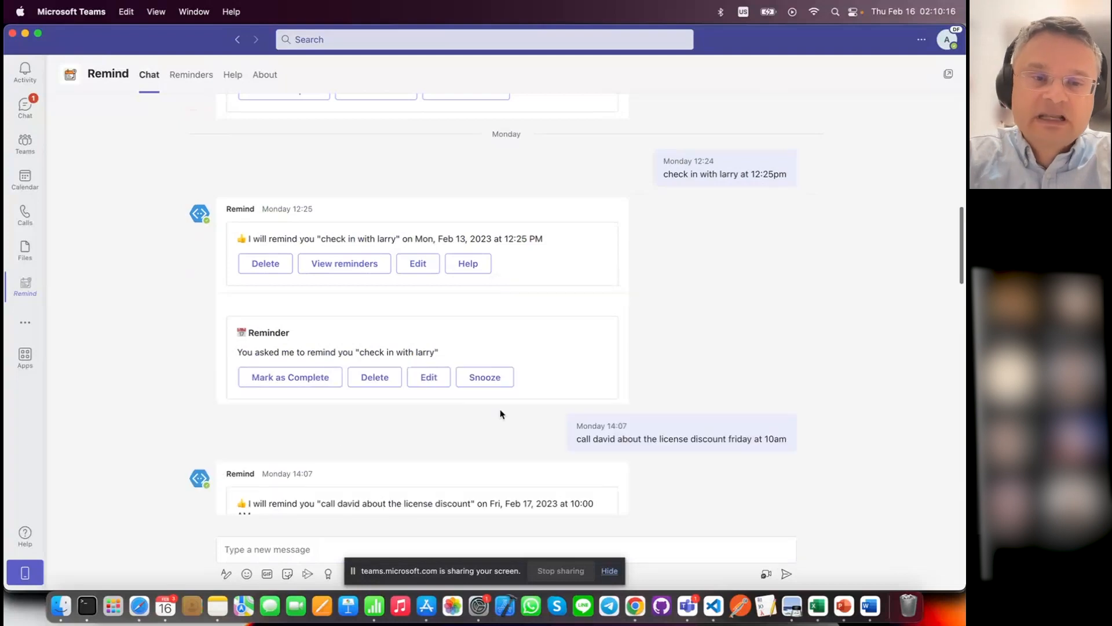
Send the bot a recurring reminder request to contact a colleague re project xyz every friday at 10am
scroll(502, 414, down, 15)
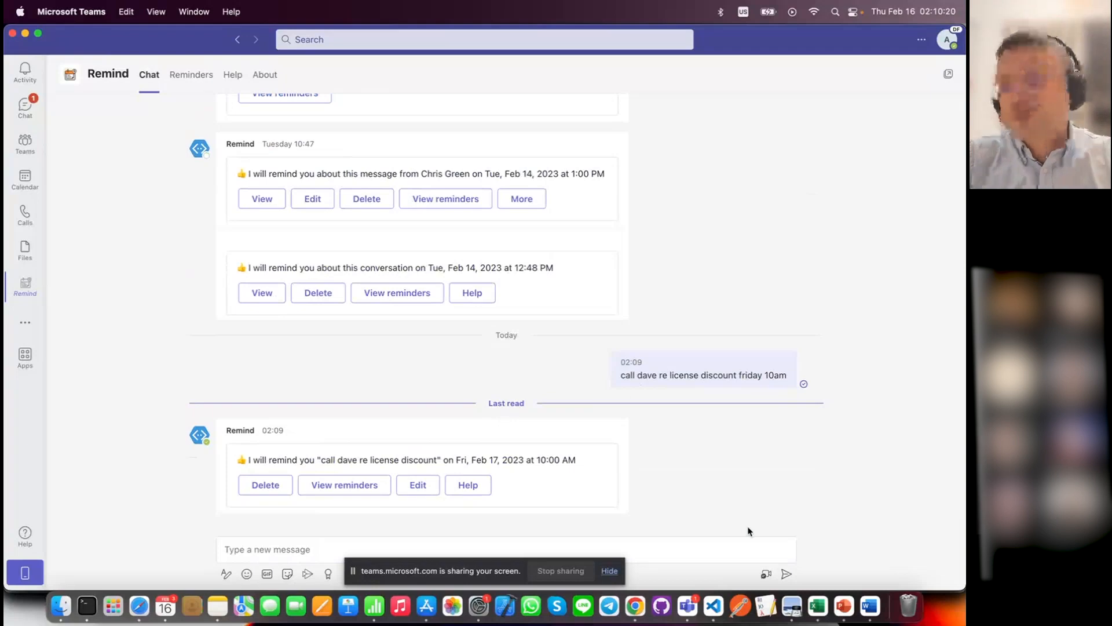
click(667, 545)
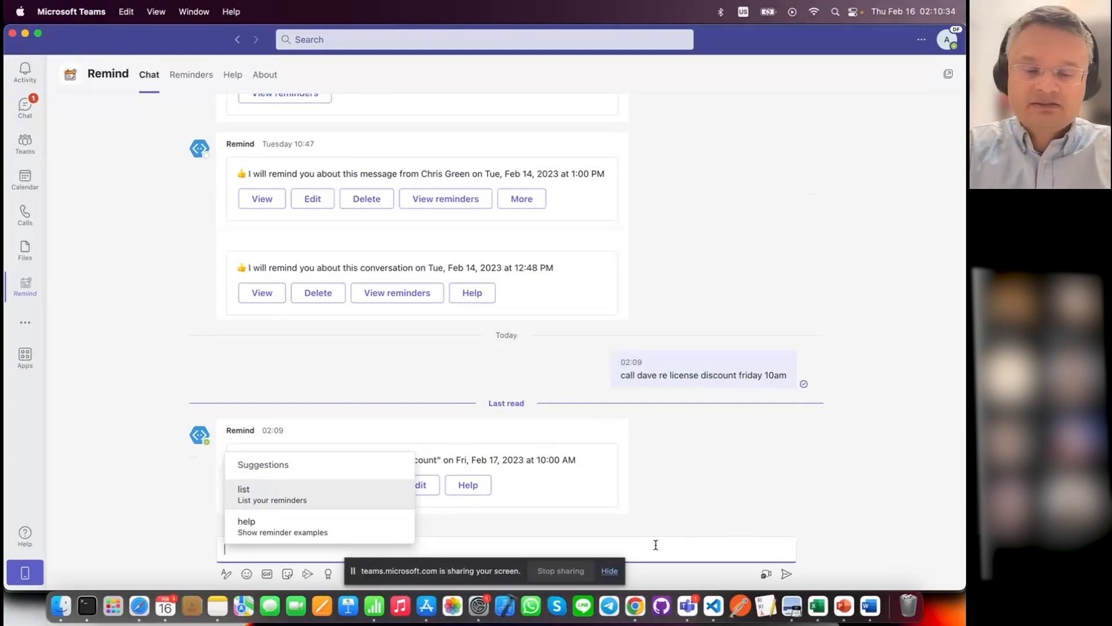
text(contact anna )
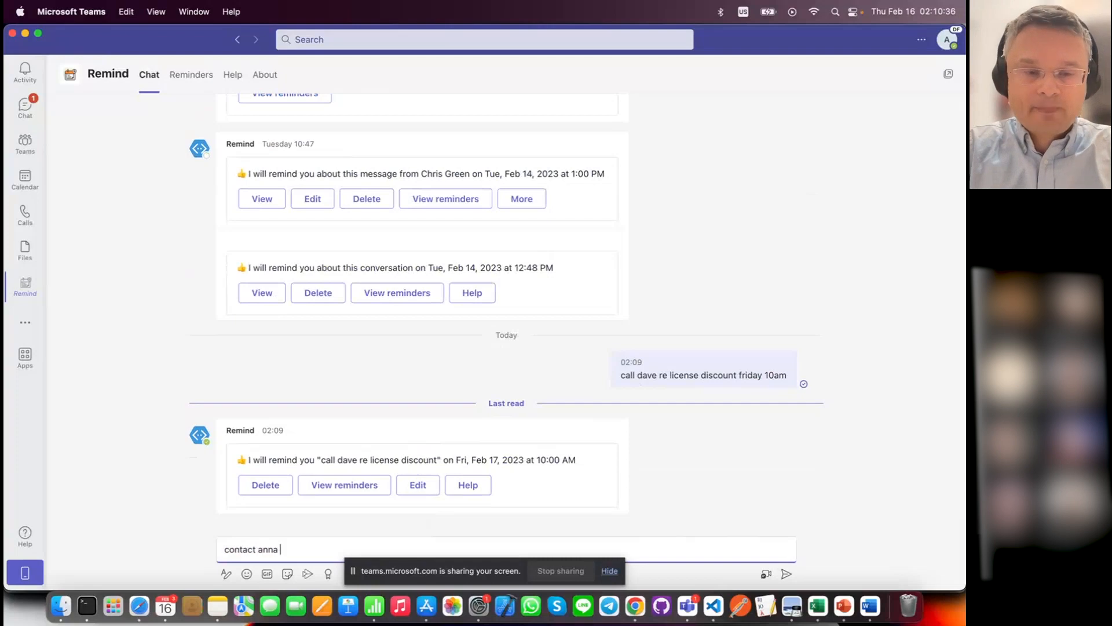
text(re project )
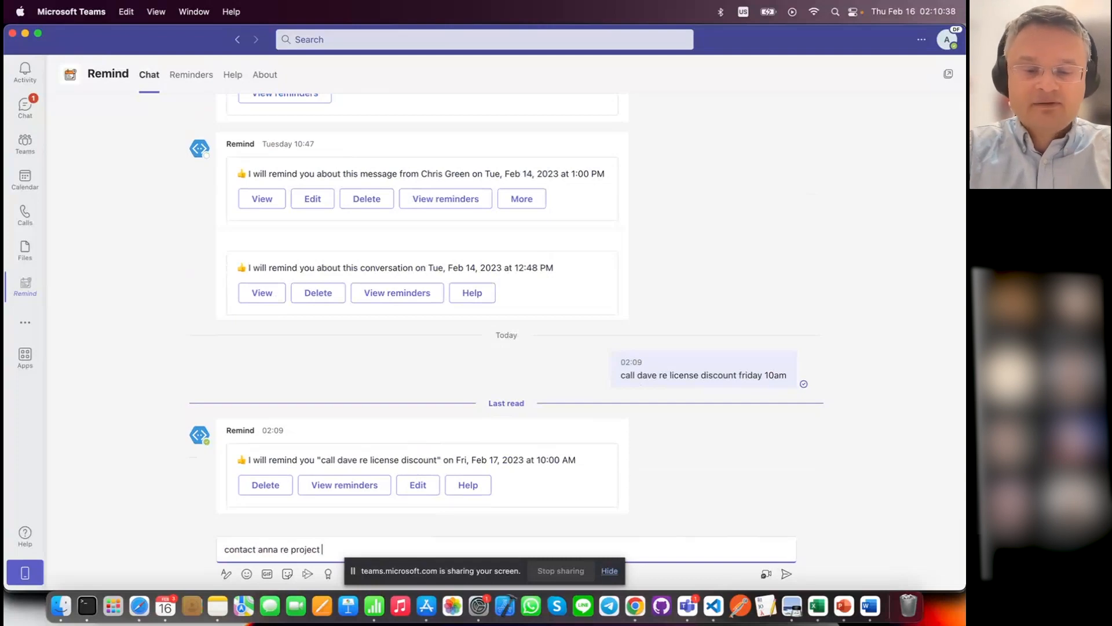
text(xyz ev)
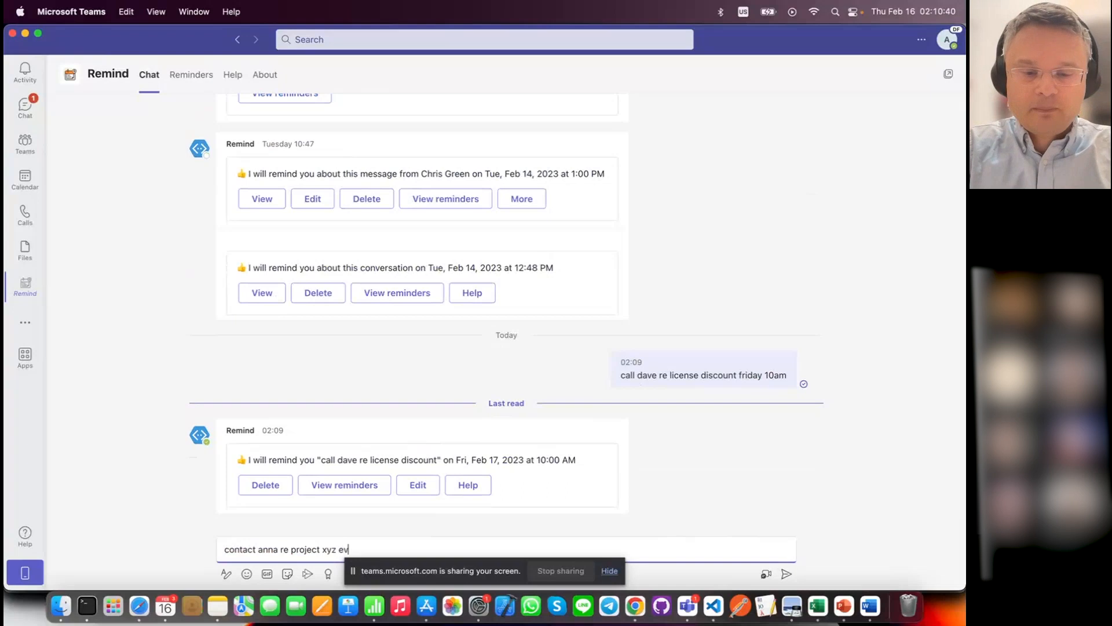
text(ery friday at 10am)
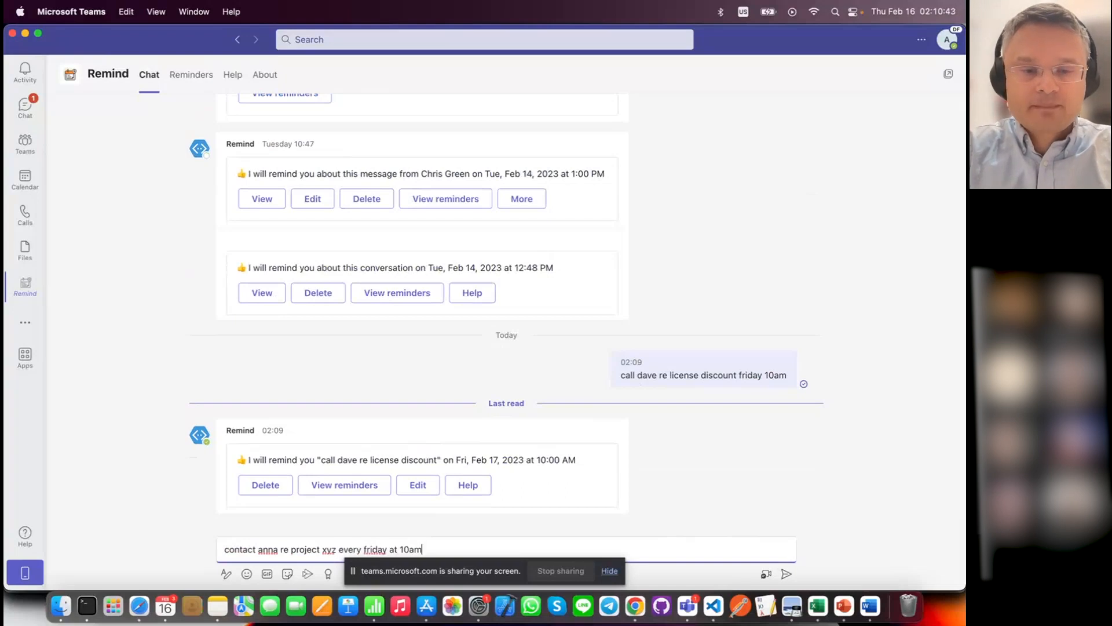
key(Return)
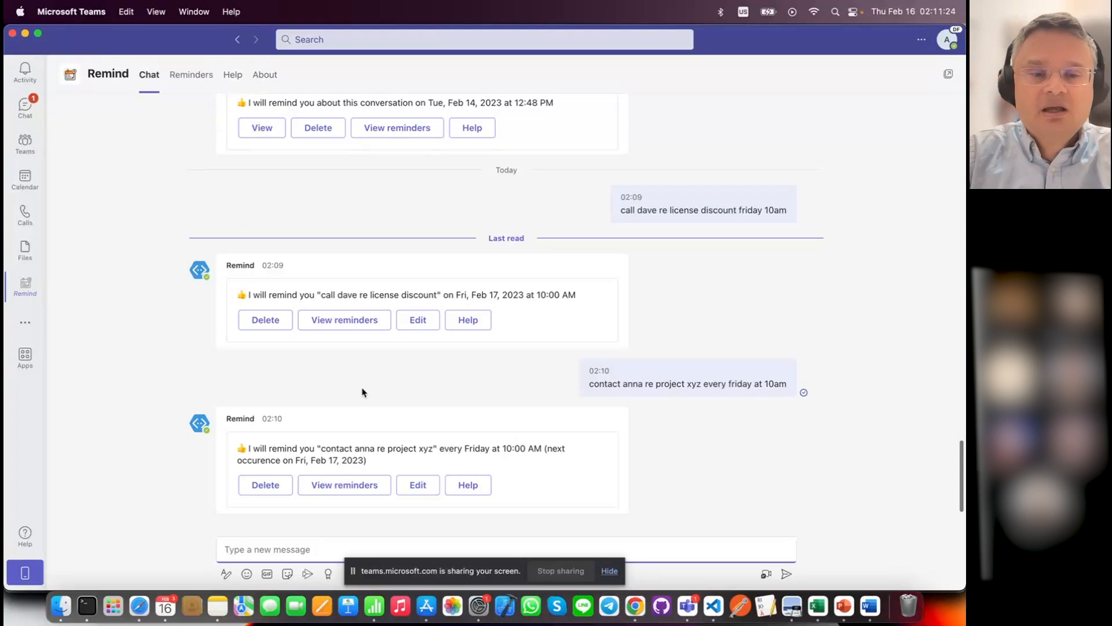
View the list of upcoming and recurring reminders in the bot chat, and close the list again
click(358, 329)
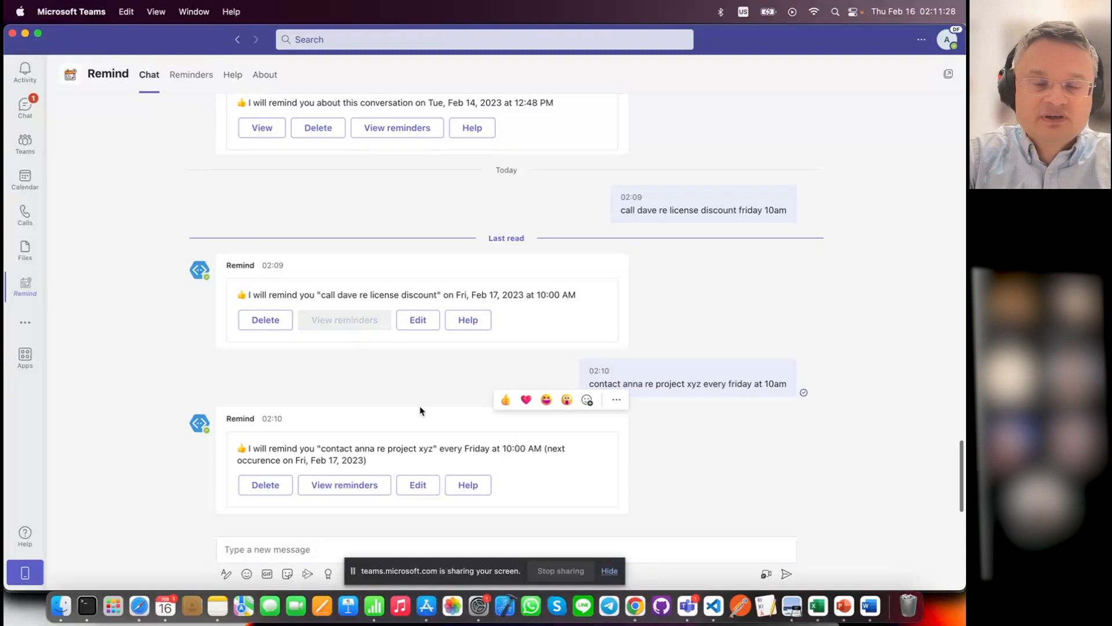
click(286, 548)
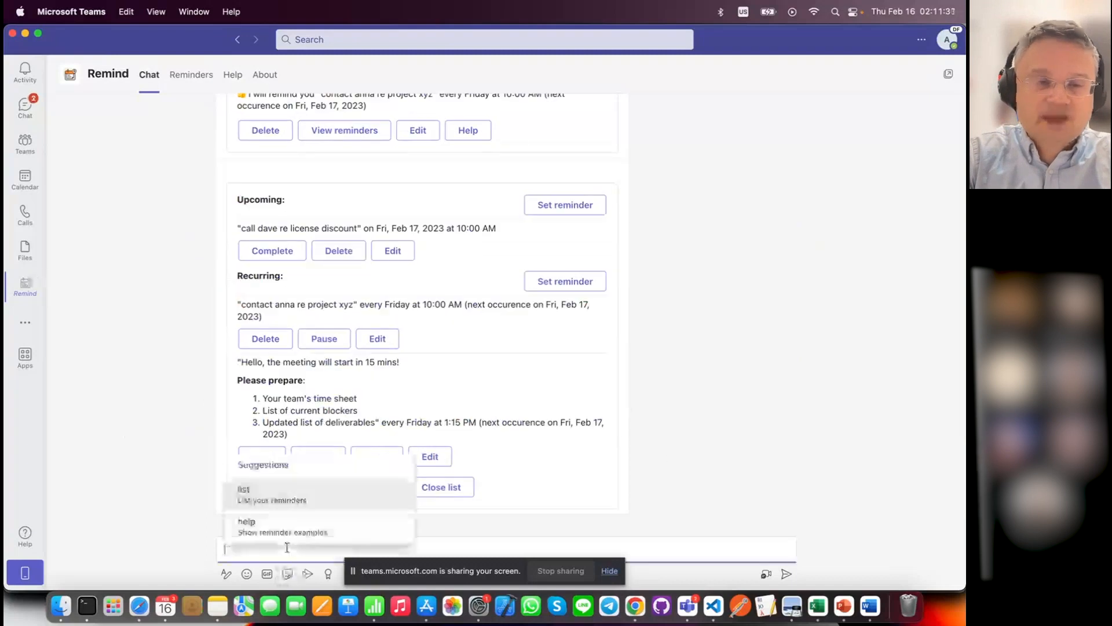
click(180, 471)
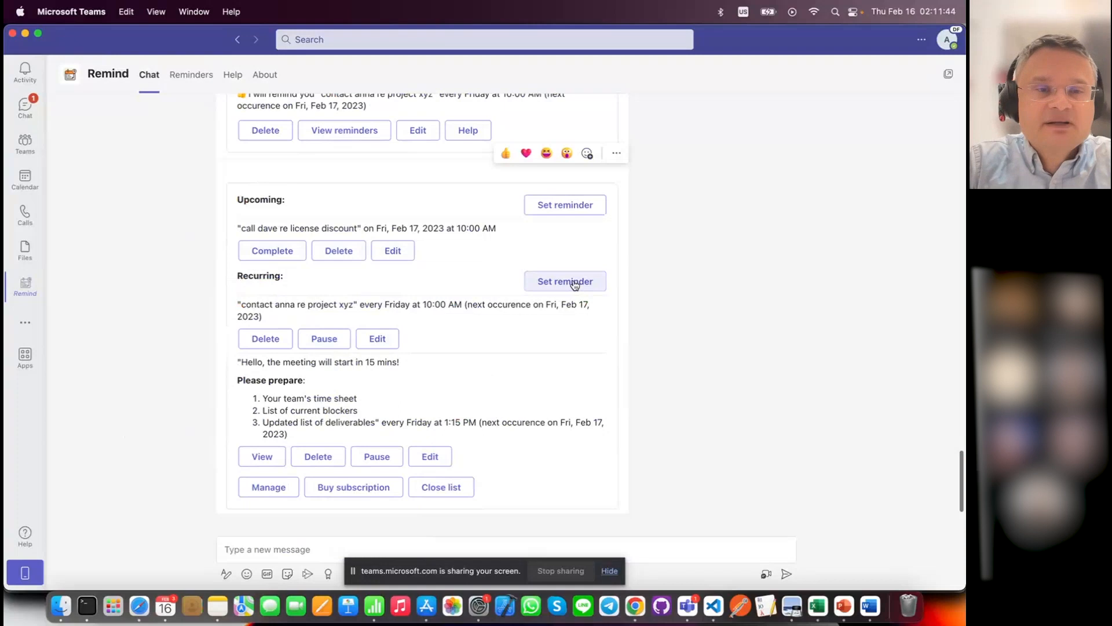
click(457, 487)
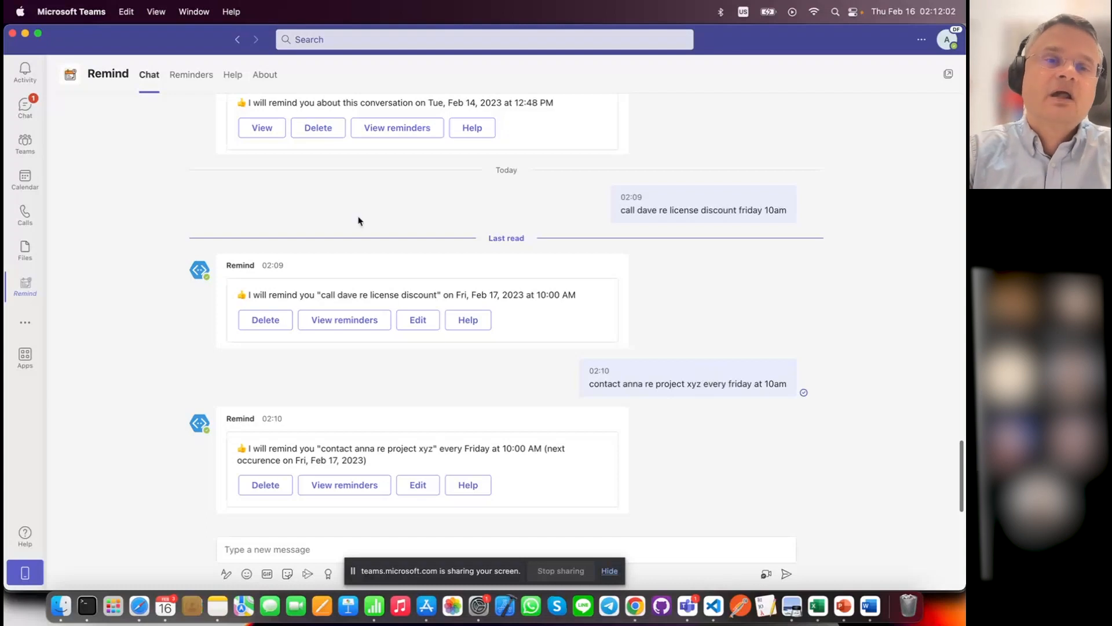
Open the Reminders page, view the actions for the license discount reminder, and delete the recurring project xyz reminder
click(191, 77)
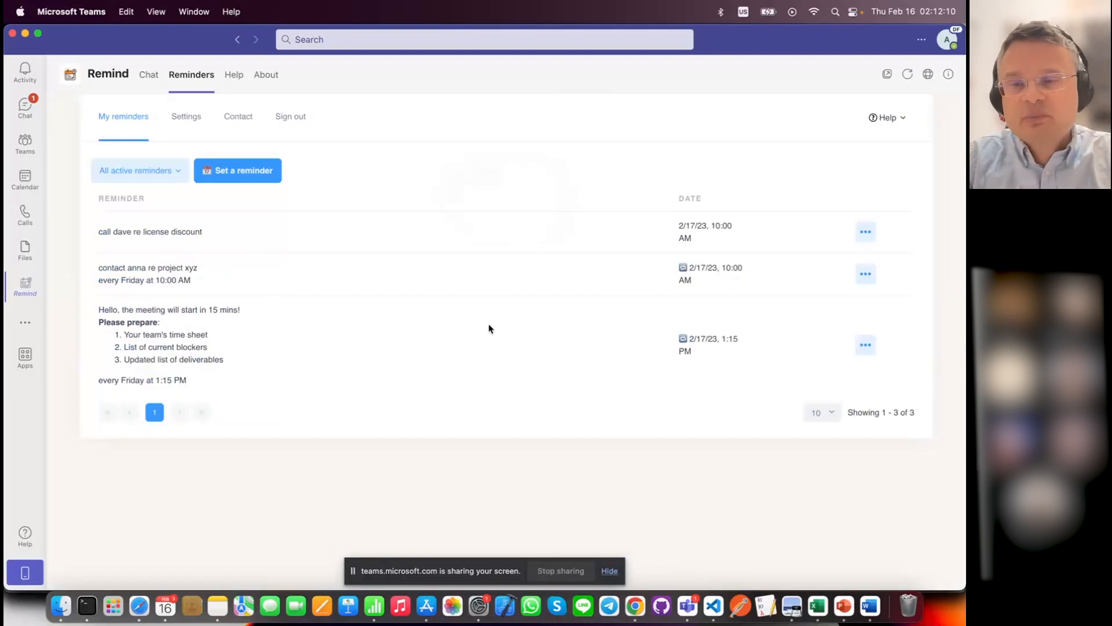
click(867, 232)
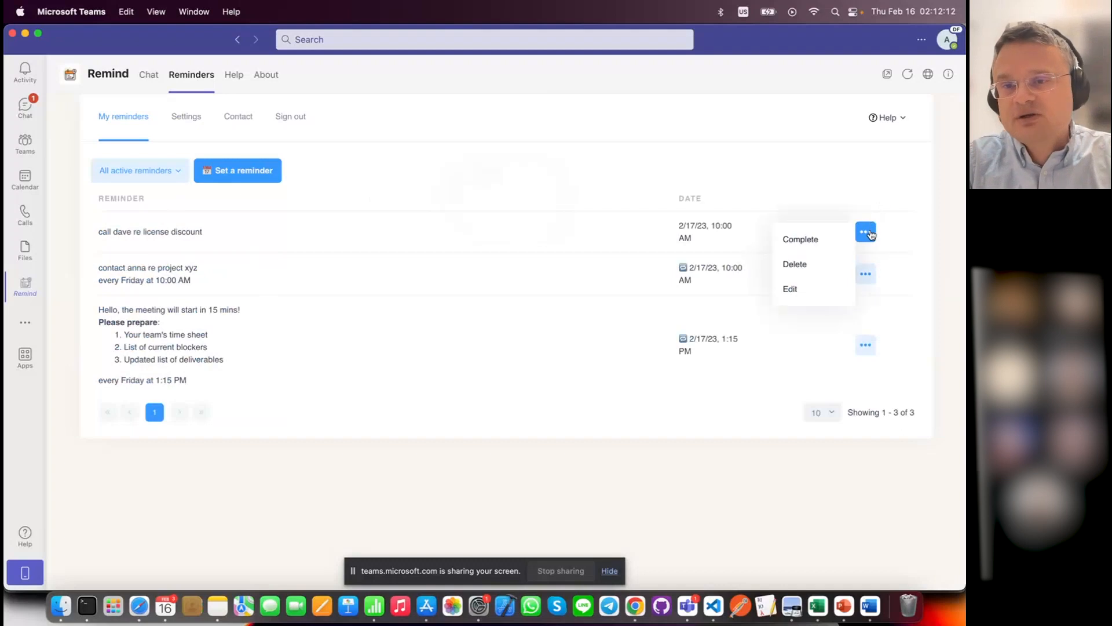
click(823, 188)
click(866, 280)
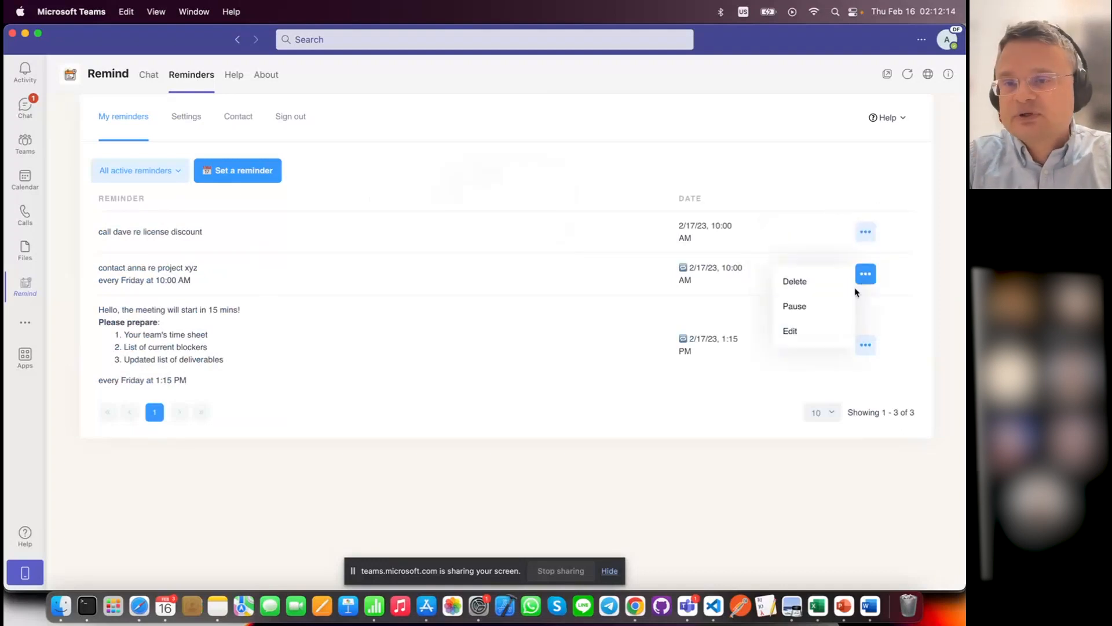
click(835, 286)
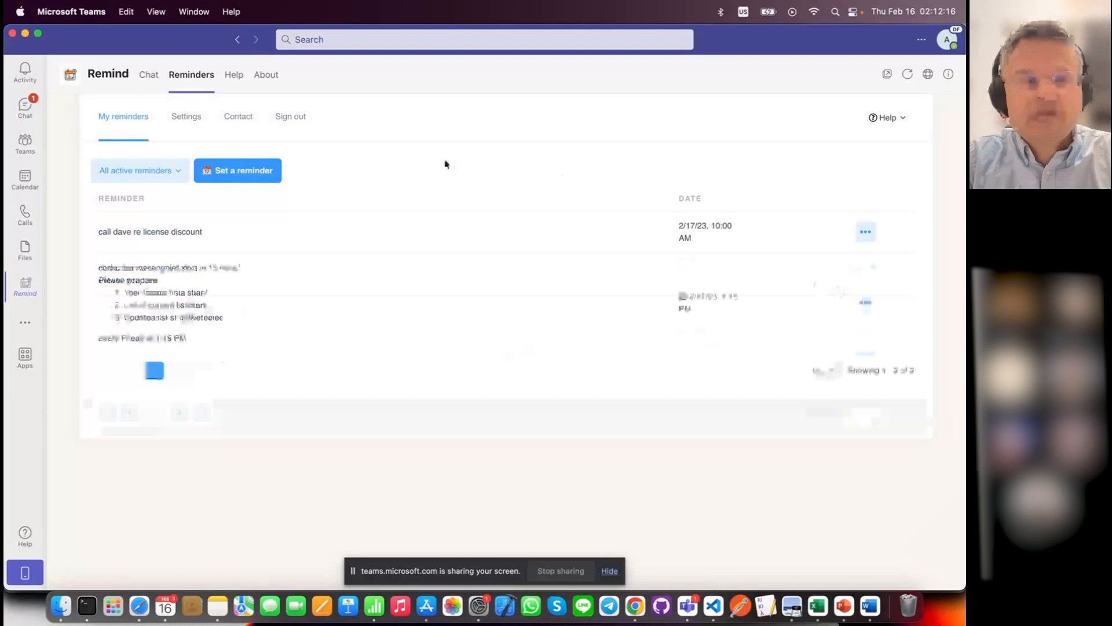
Filter the reminder list to recurring reminders, and look over the Remind settings before returning to the list
click(137, 170)
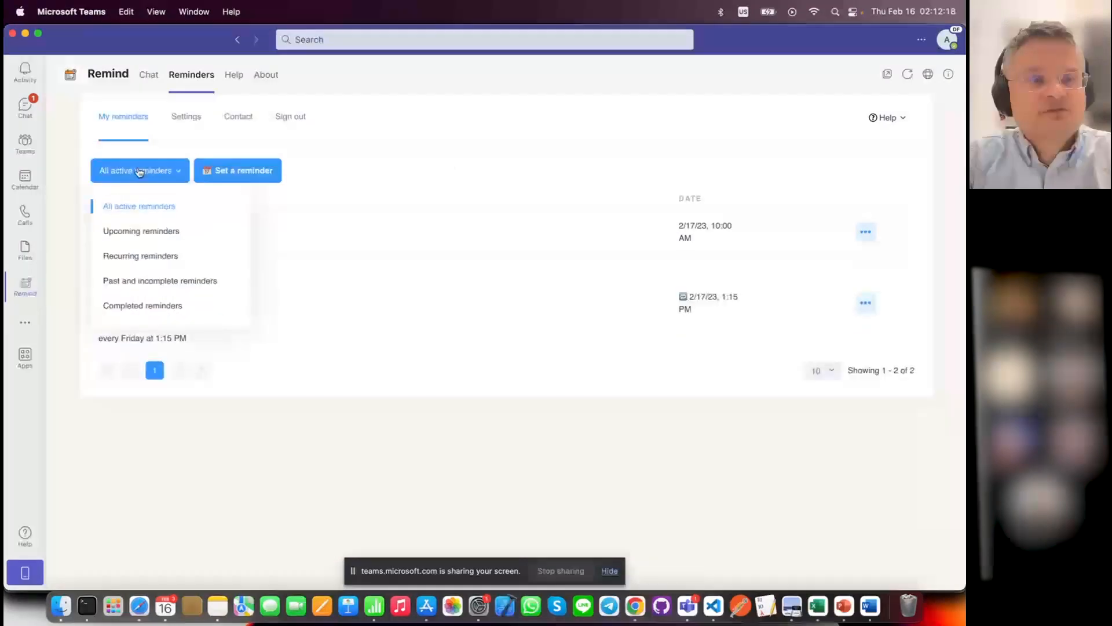
click(133, 254)
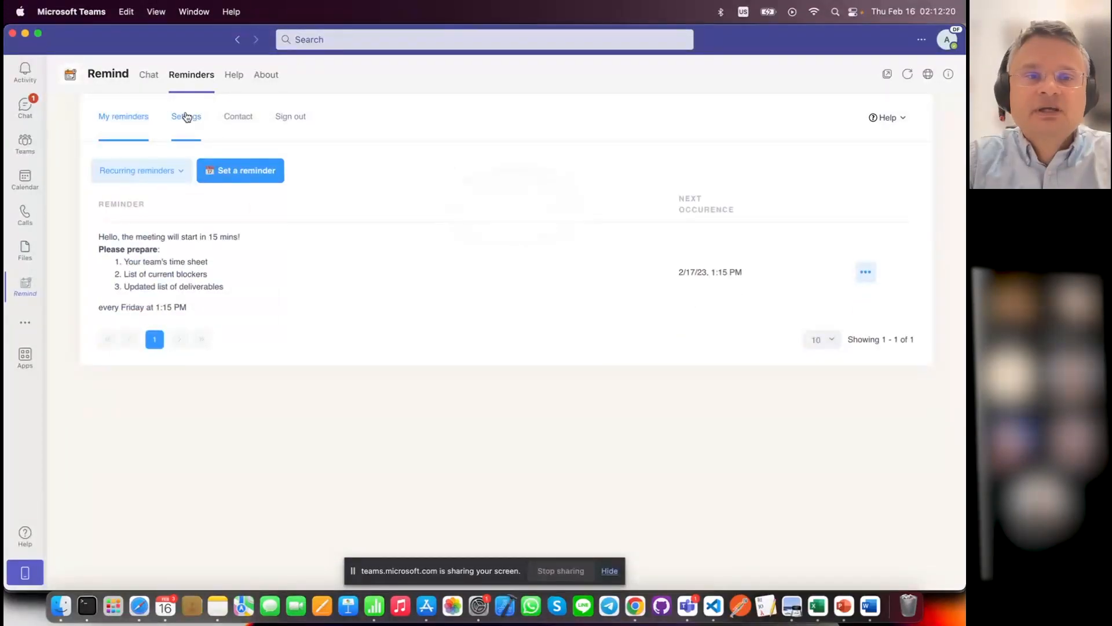
click(186, 116)
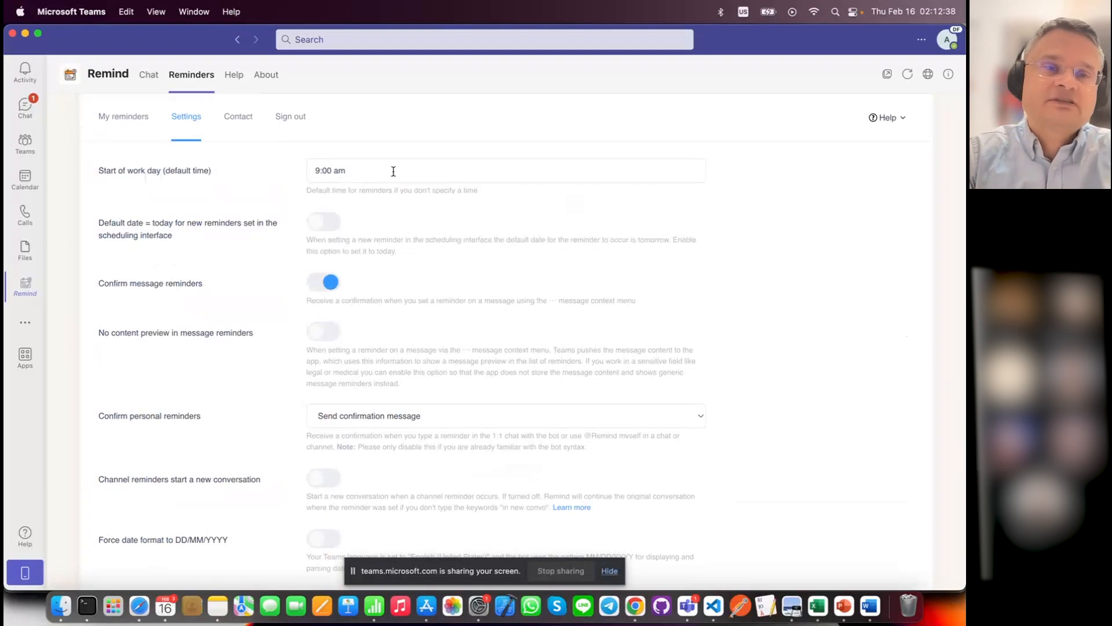
click(125, 117)
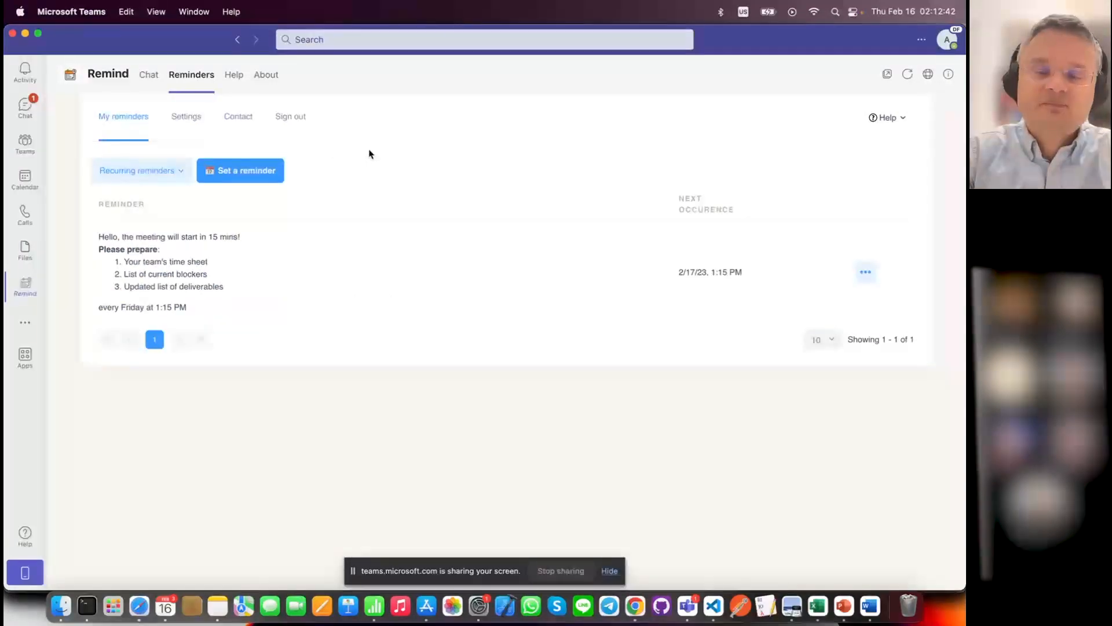
Start a new reminder from the reminder list with the text "fill out worksheet"
click(253, 170)
click(477, 245)
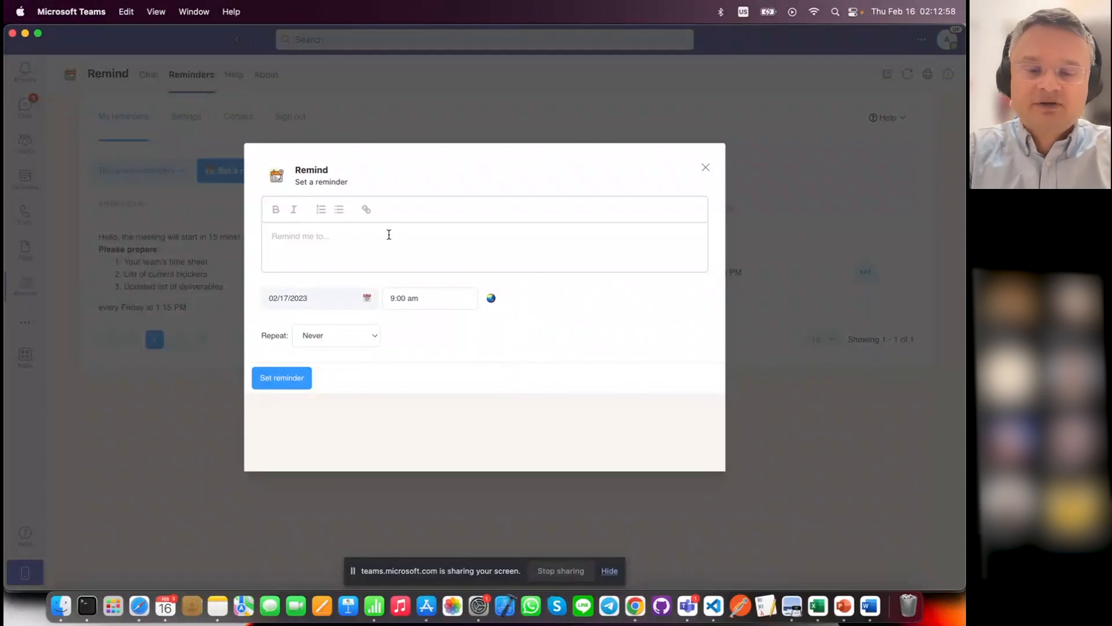
text(fill out work)
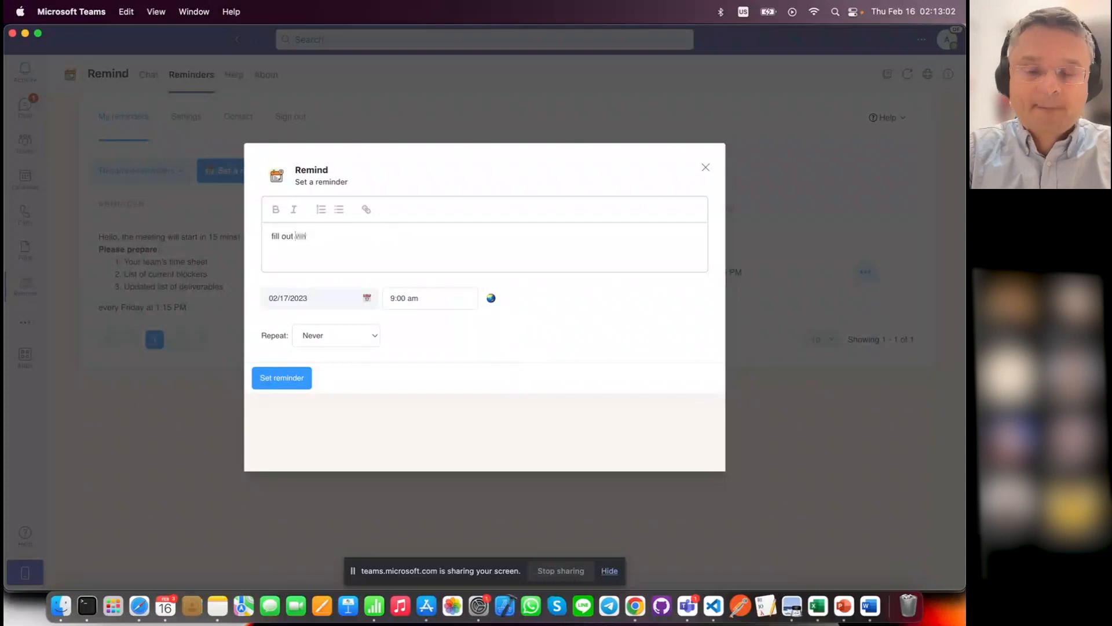
text(sheet)
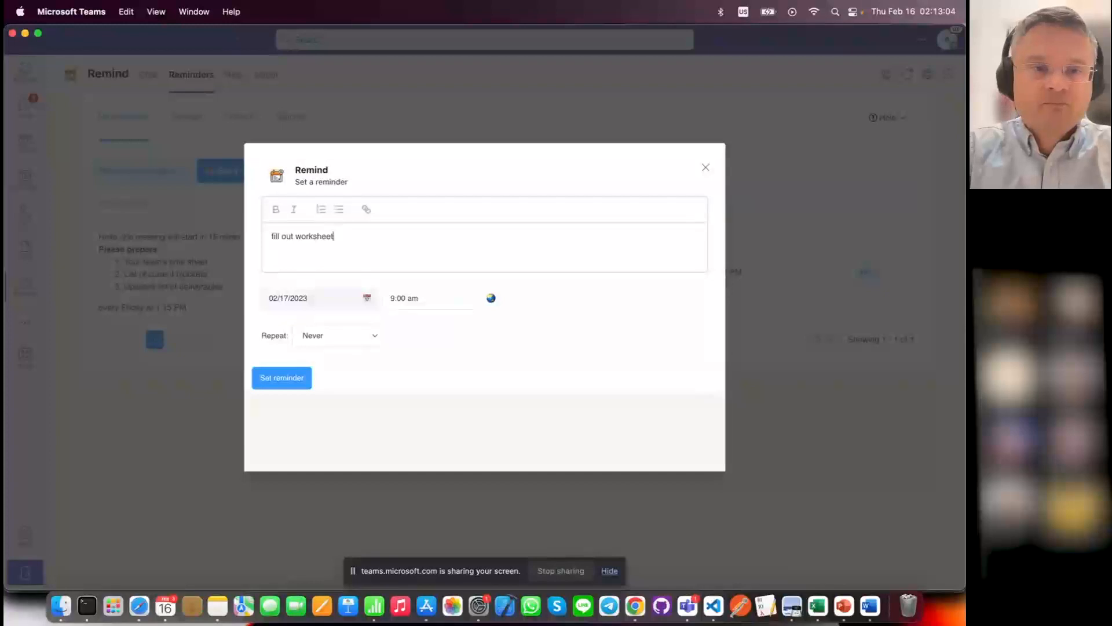
double_click(317, 237)
click(367, 210)
text(https://microsoft.com)
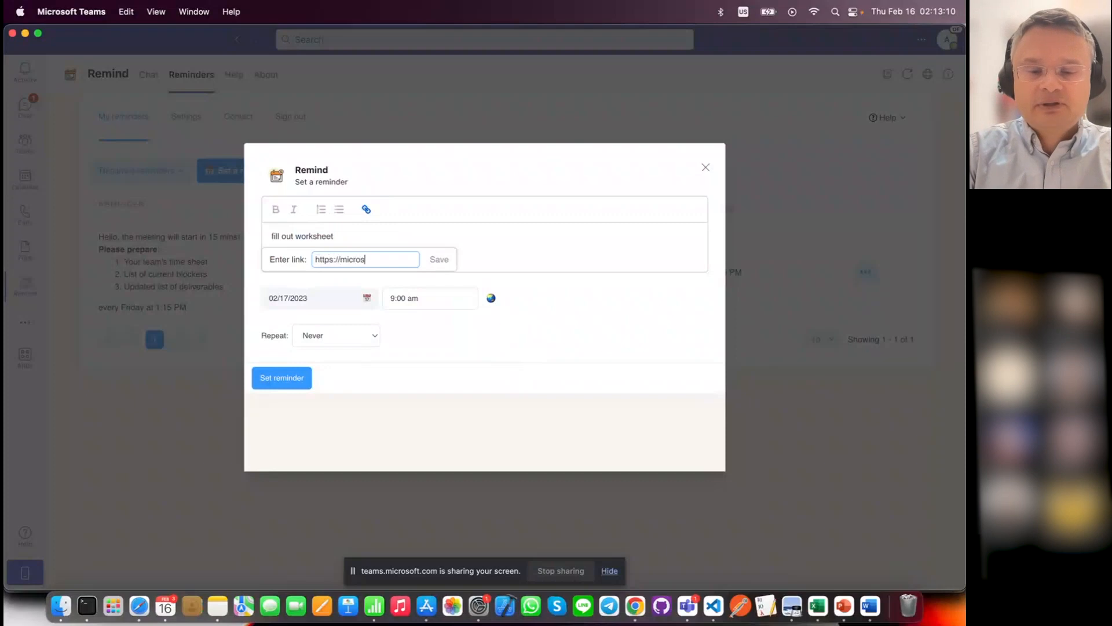
click(438, 259)
click(409, 378)
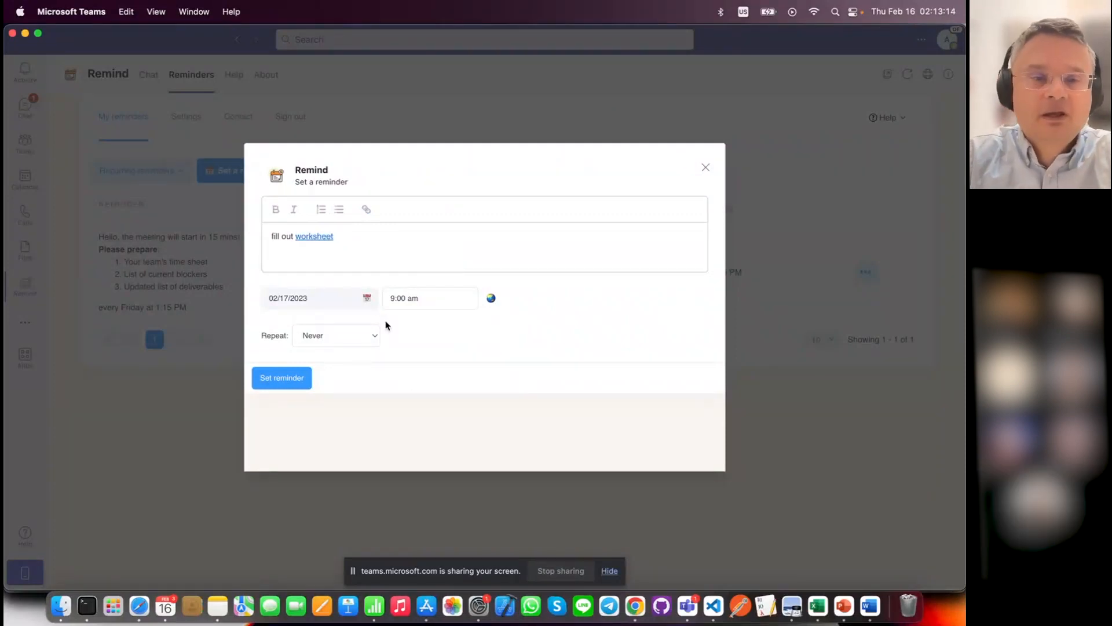
View the date calendar, try the daily repeat, and set the reminder to repeat every week on Tuesday and Friday
click(370, 303)
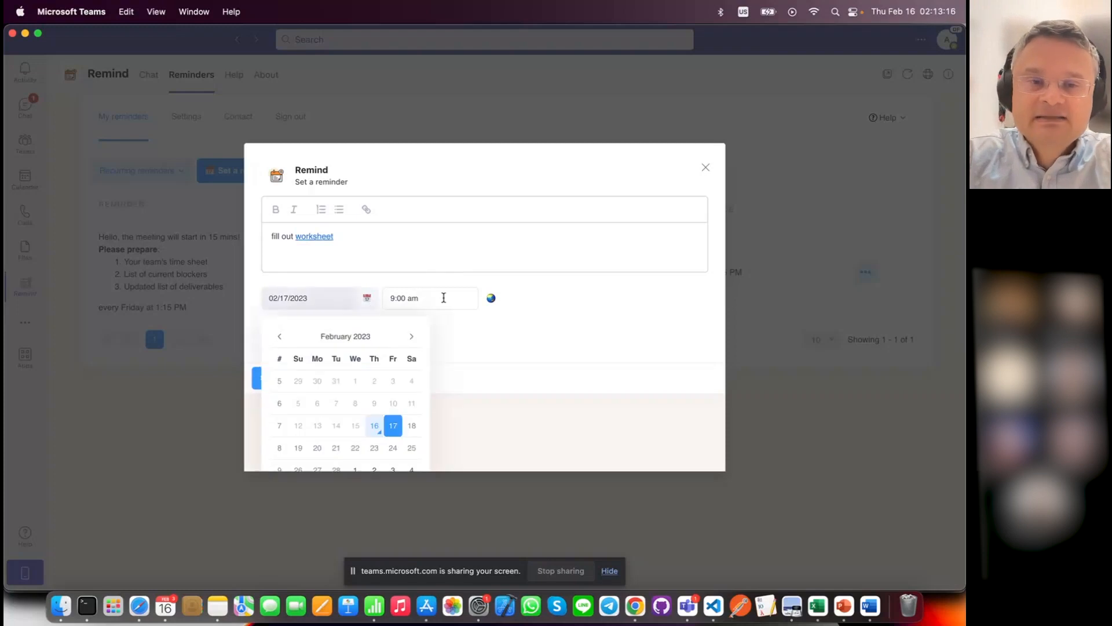
click(493, 355)
click(373, 342)
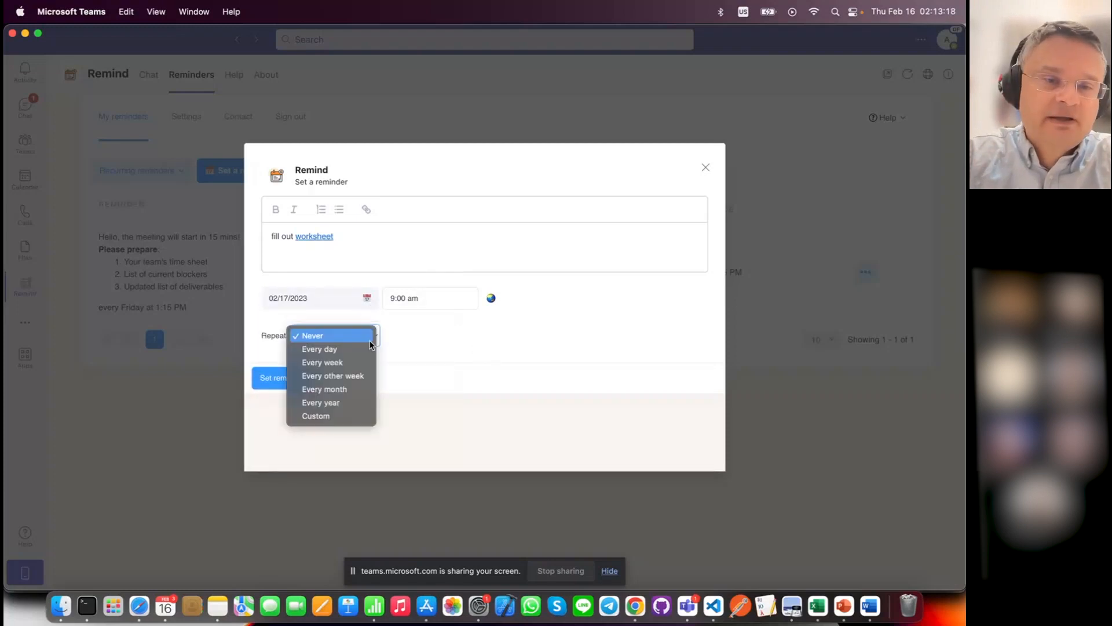
click(359, 348)
click(365, 336)
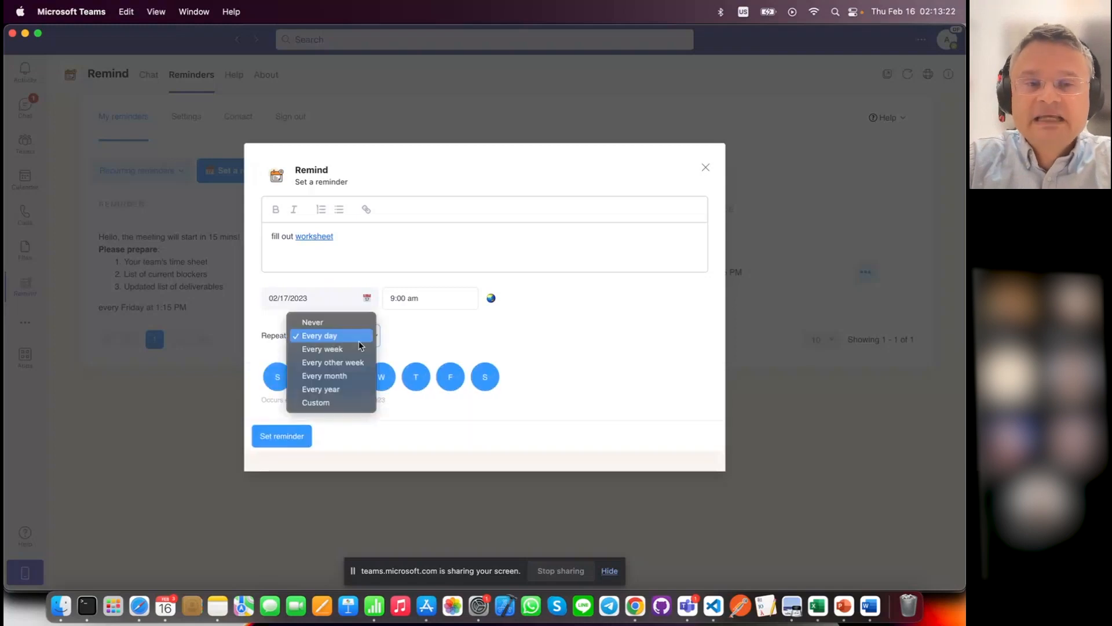
click(360, 349)
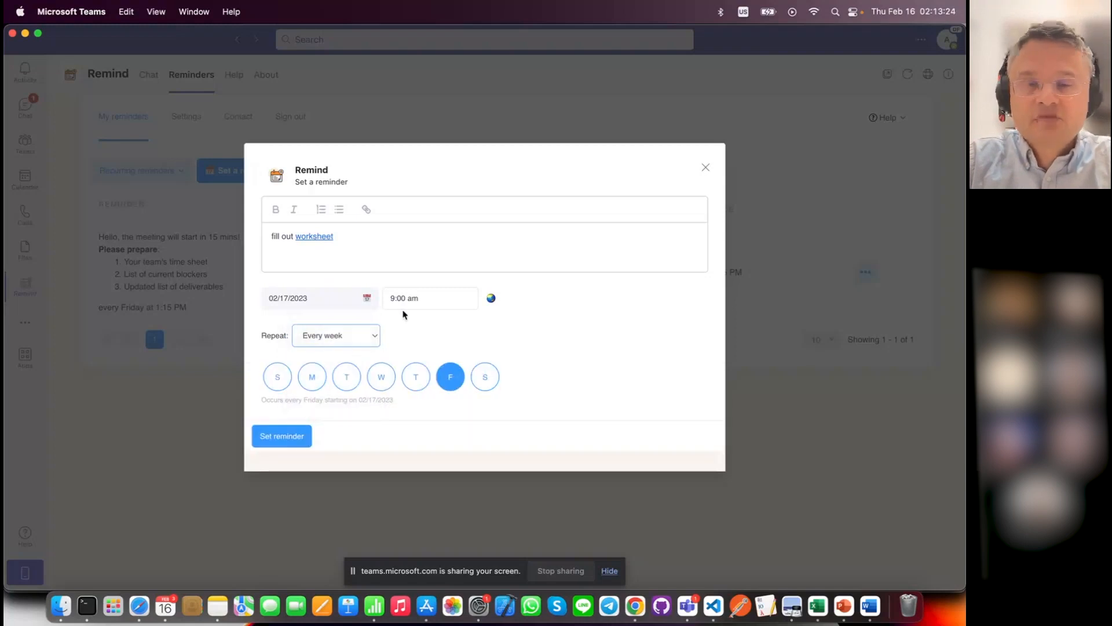
click(346, 377)
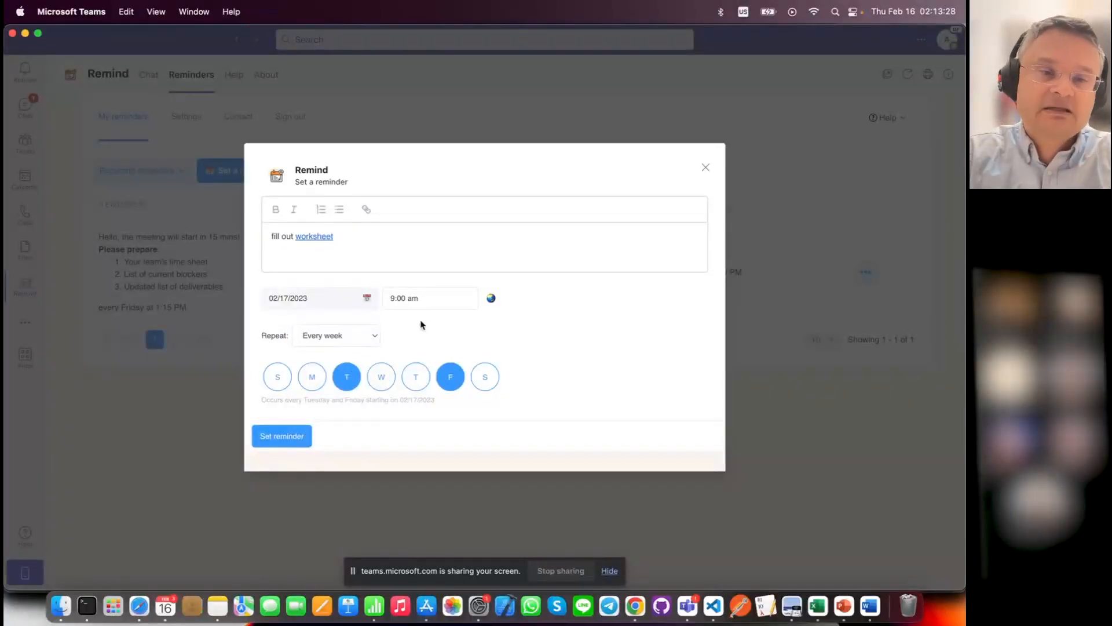
Switch the reminder to repeat every month and set its start date to 03/01/2023
click(370, 335)
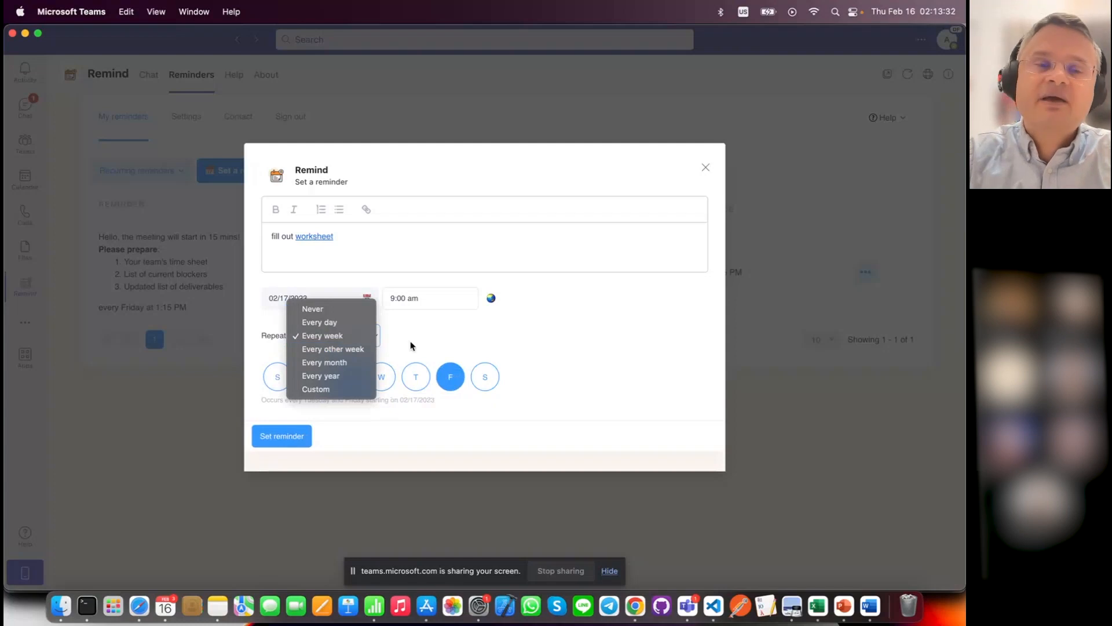
click(367, 362)
scroll(581, 346, down, 1)
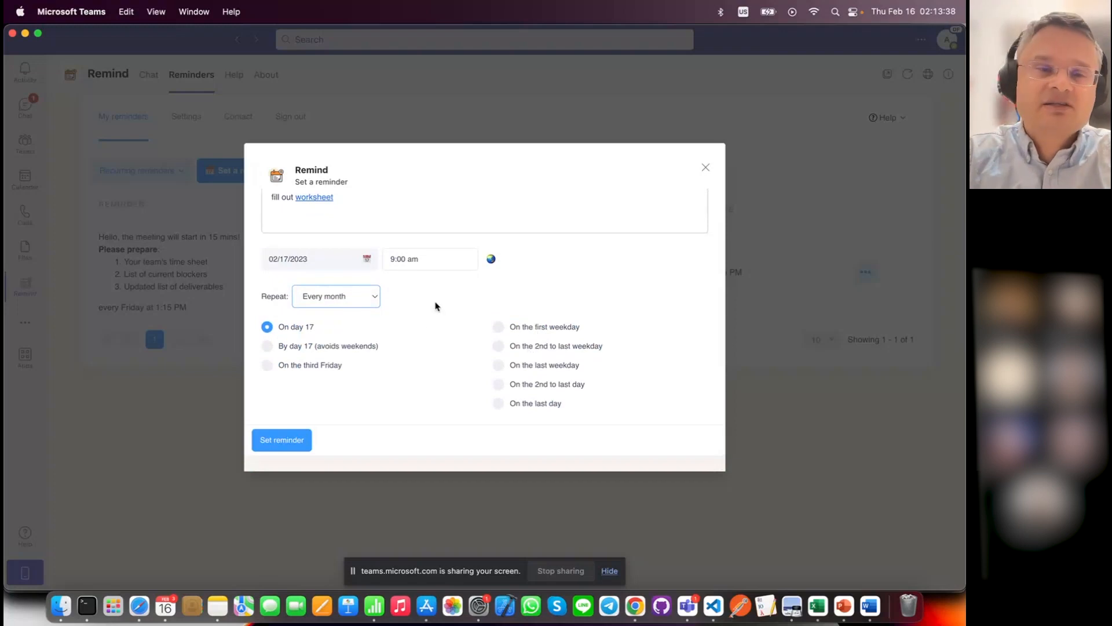
click(347, 258)
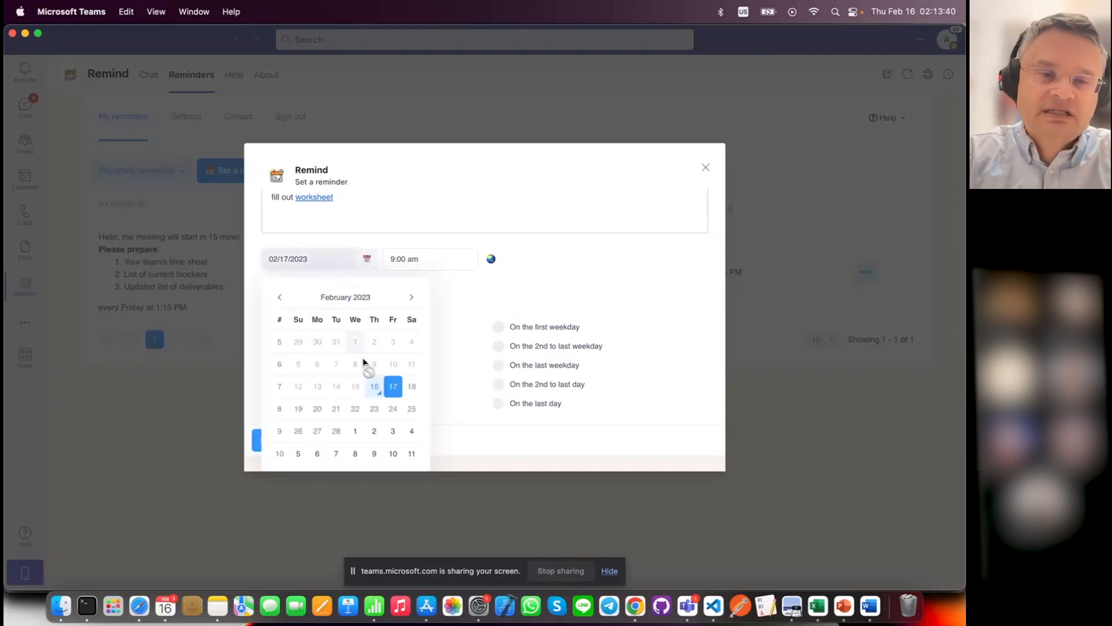
click(355, 430)
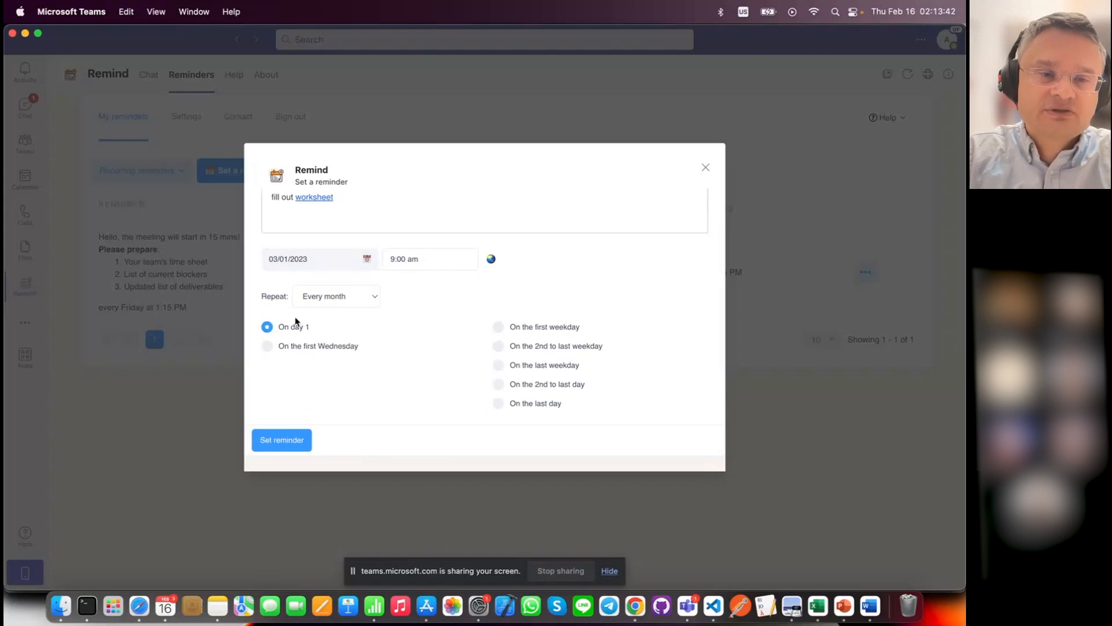
Try the yearly repeat for the reminder, and a custom repeat of every 6 days
click(337, 295)
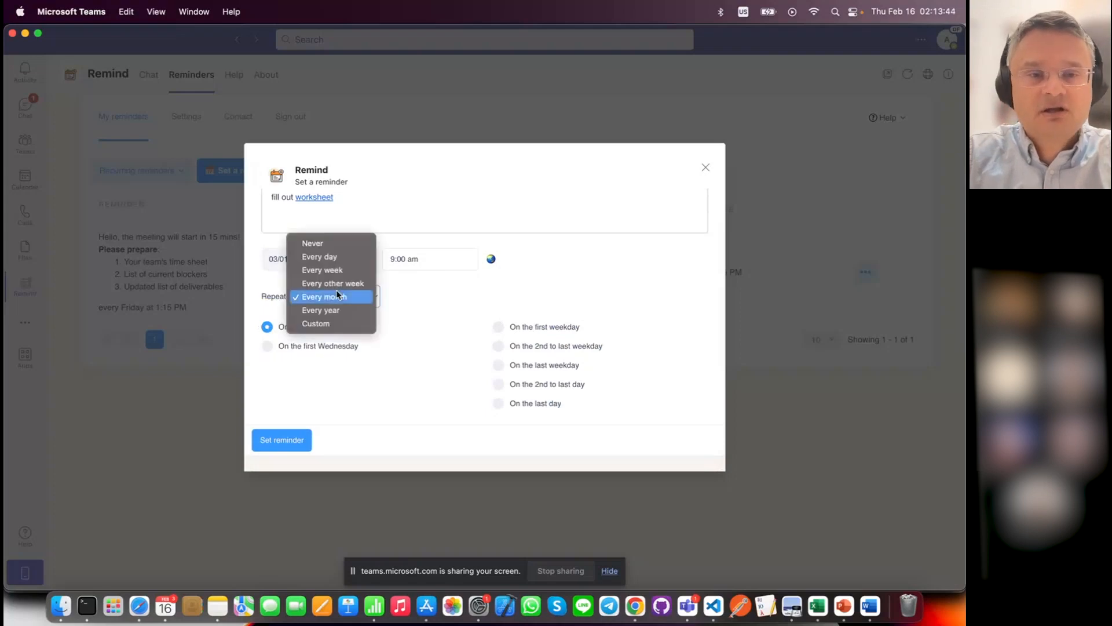
click(360, 314)
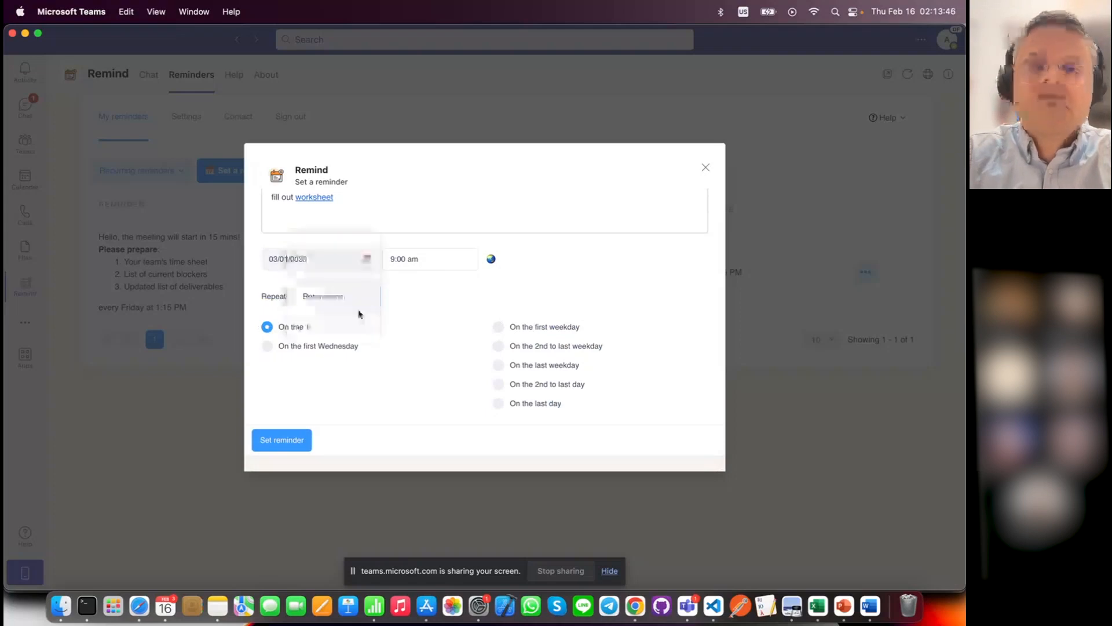
click(346, 337)
click(342, 352)
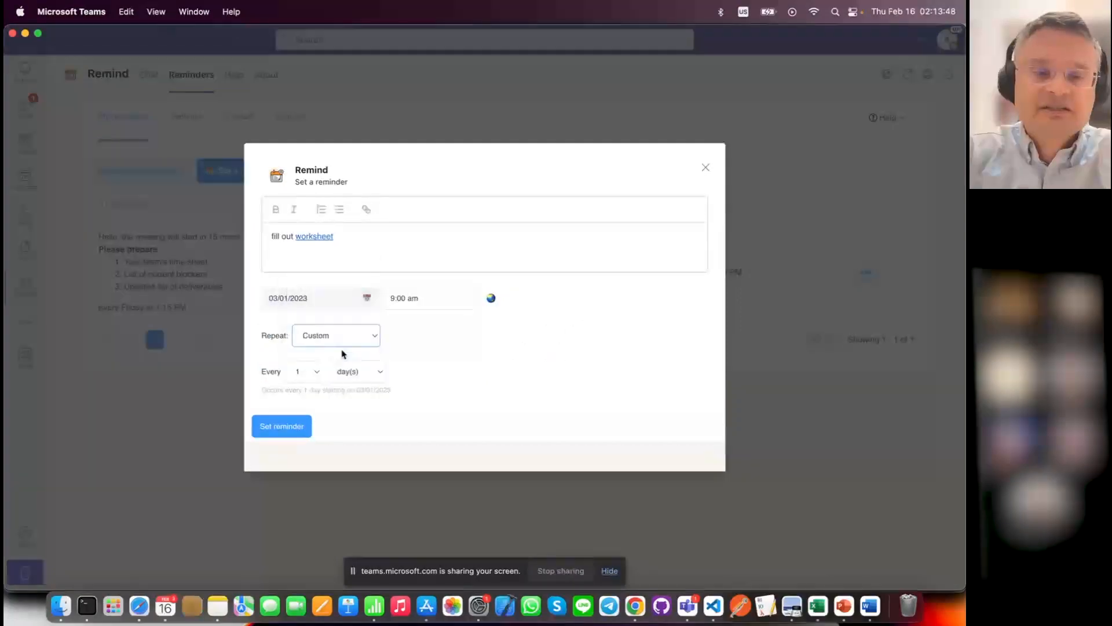
click(307, 371)
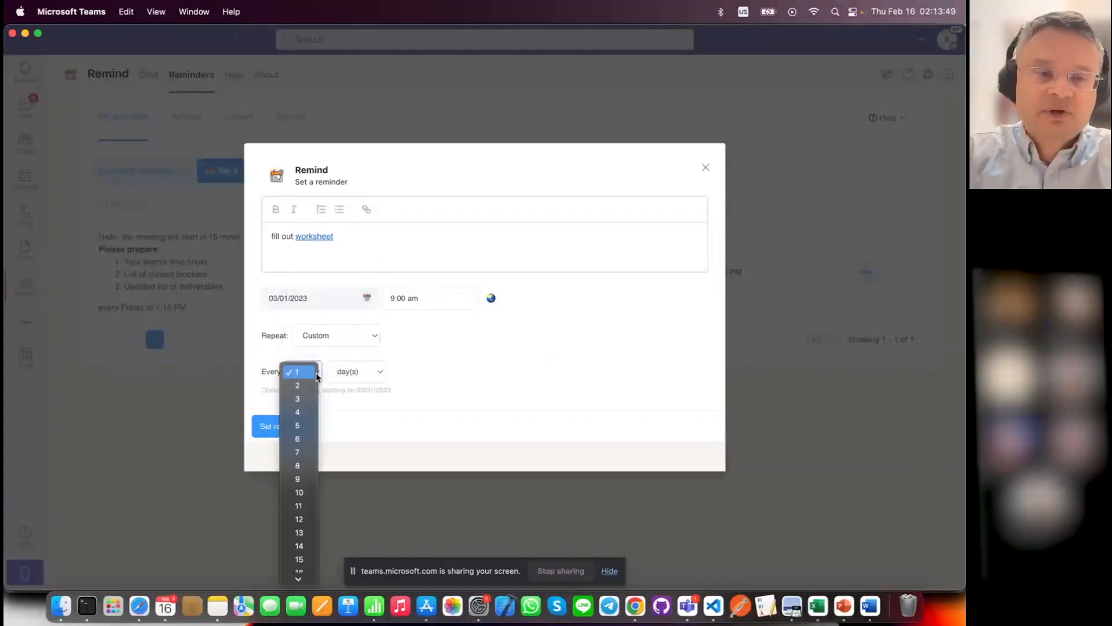
click(298, 439)
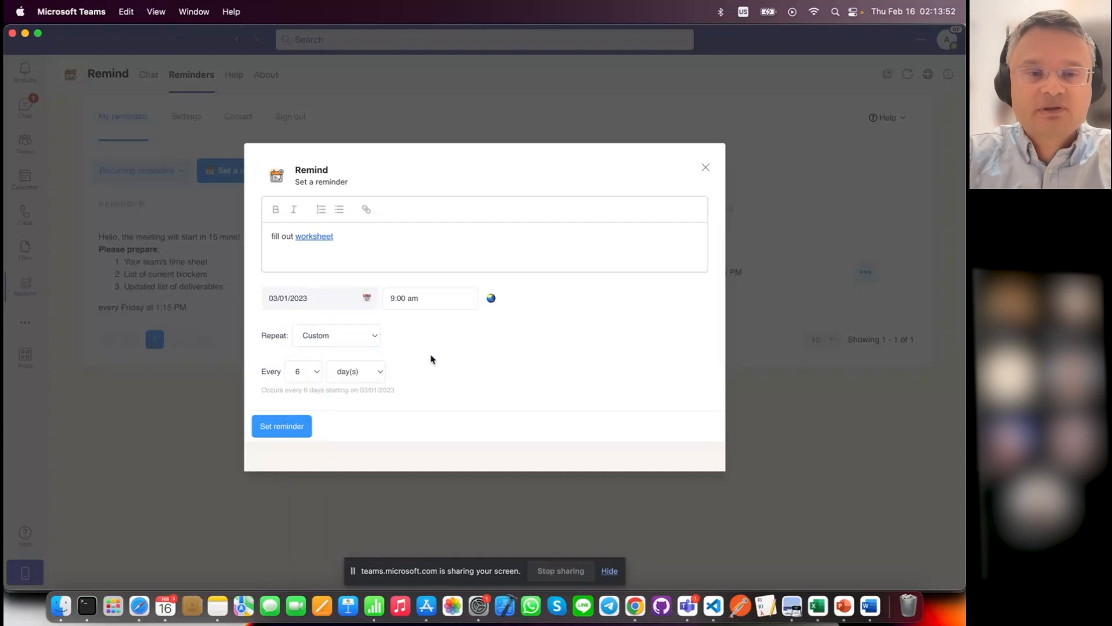
click(316, 374)
Set the reminder to repeat every week on Tuesday and Friday only, without Wednesday
click(370, 335)
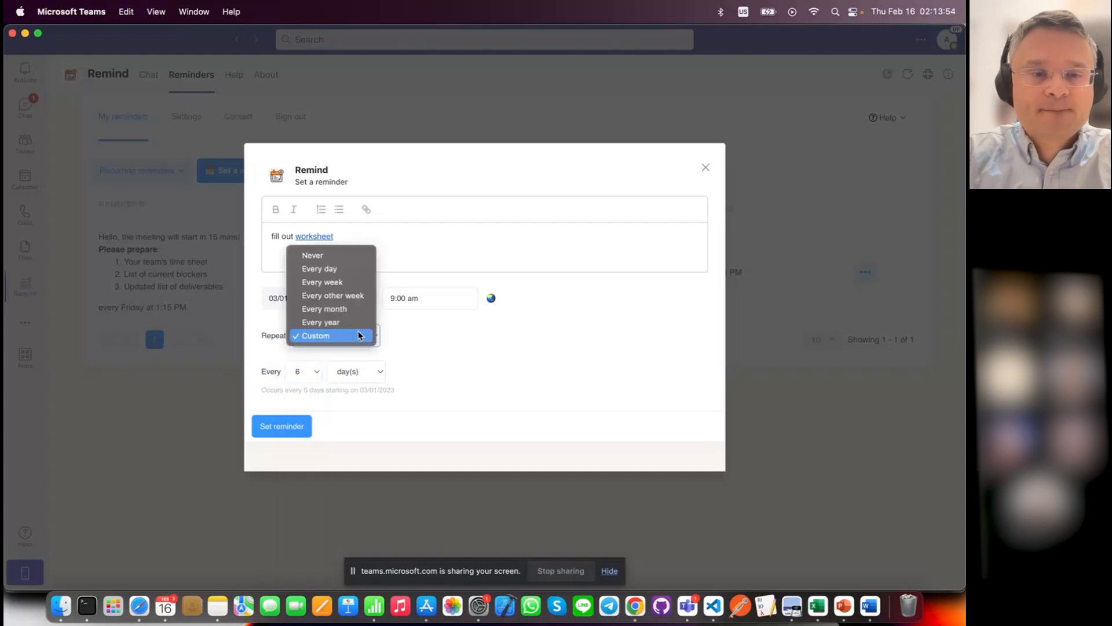
click(359, 282)
click(346, 376)
click(375, 381)
click(451, 376)
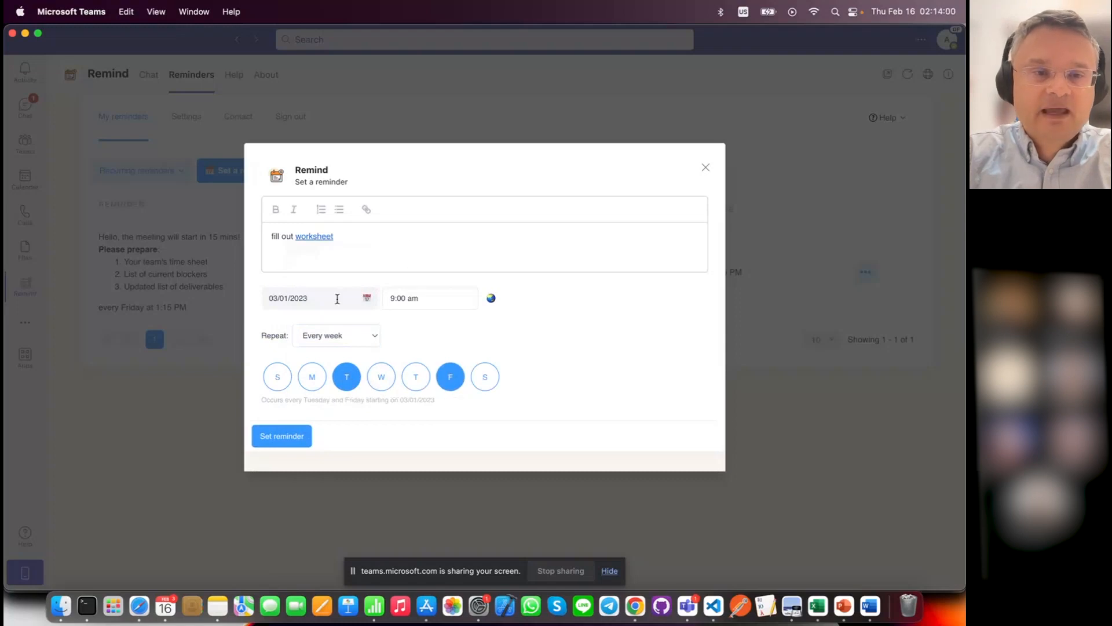
Set the worksheet reminder's start date to 02/16/2023, keep it repeating only on Tuesday and Friday, and save it
click(337, 299)
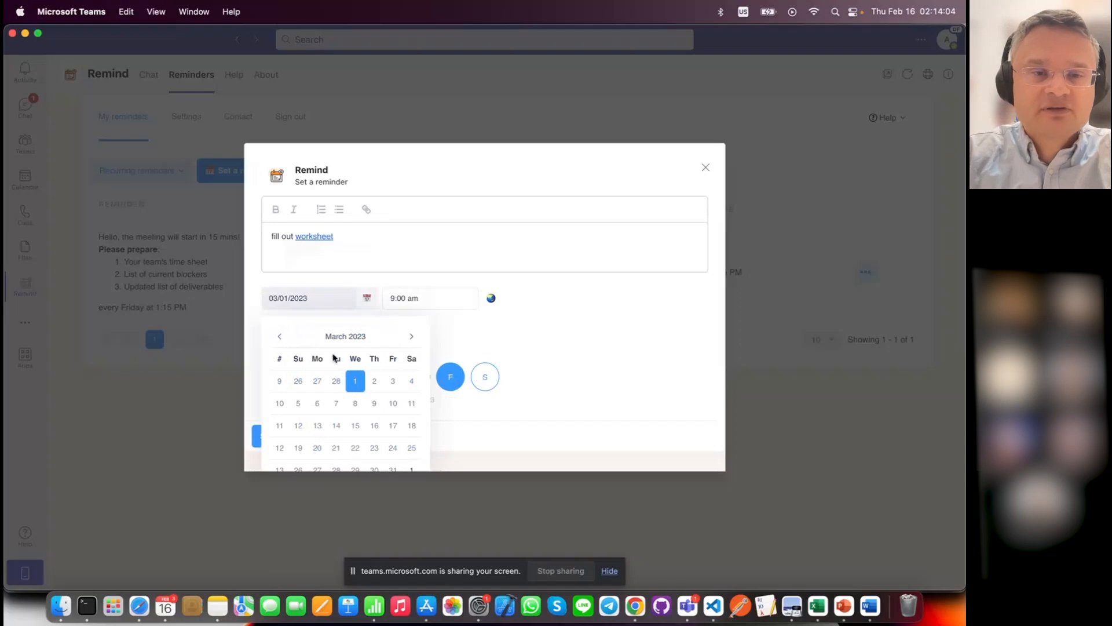
click(282, 338)
scroll(333, 388, down, 2)
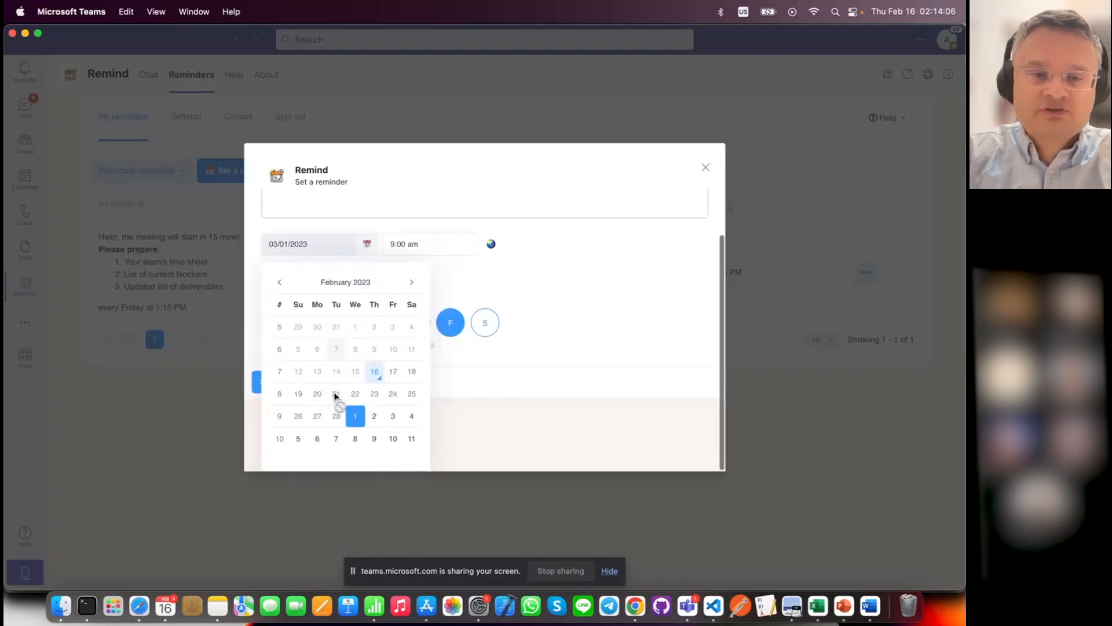
click(375, 372)
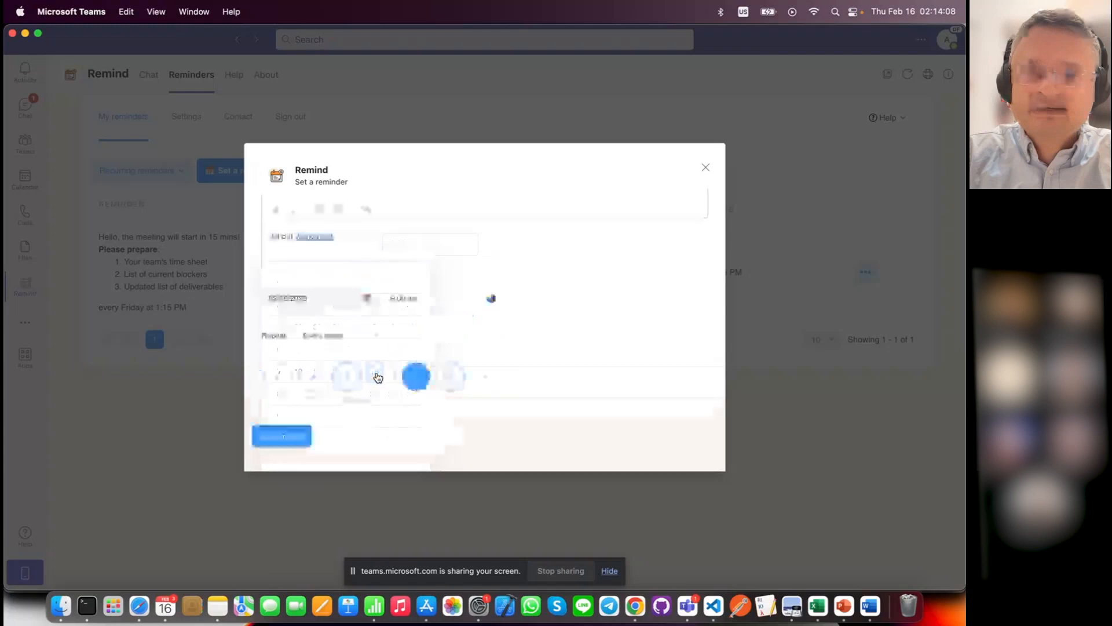
click(347, 373)
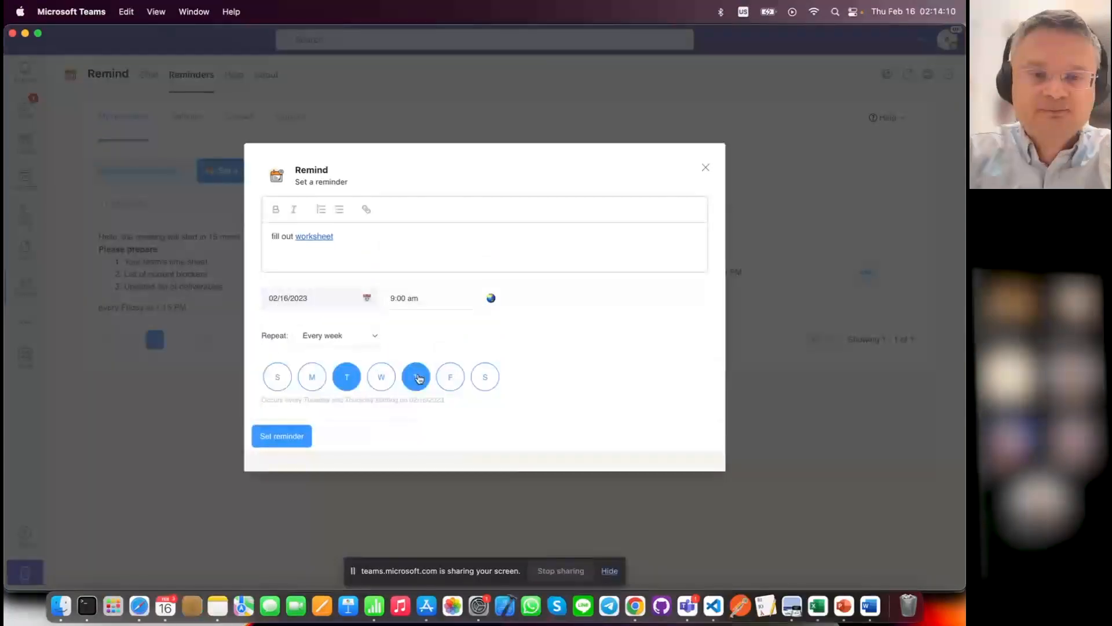
click(415, 376)
click(455, 384)
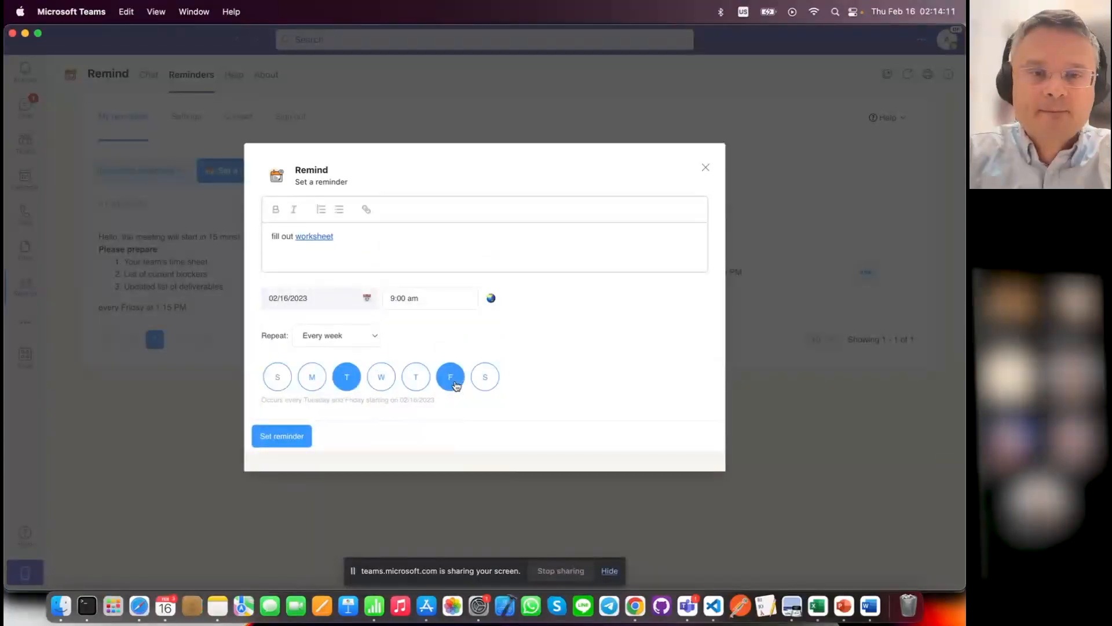
click(278, 443)
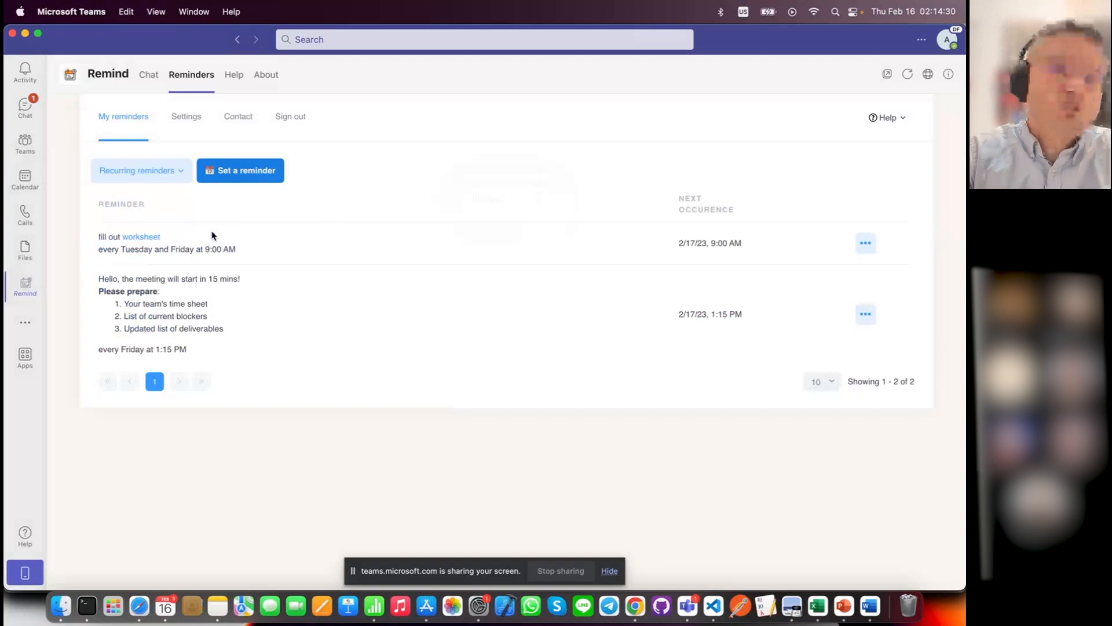
Add Remind as a tab in the Example team's Reminders channel, including a channel post about the tab
click(32, 147)
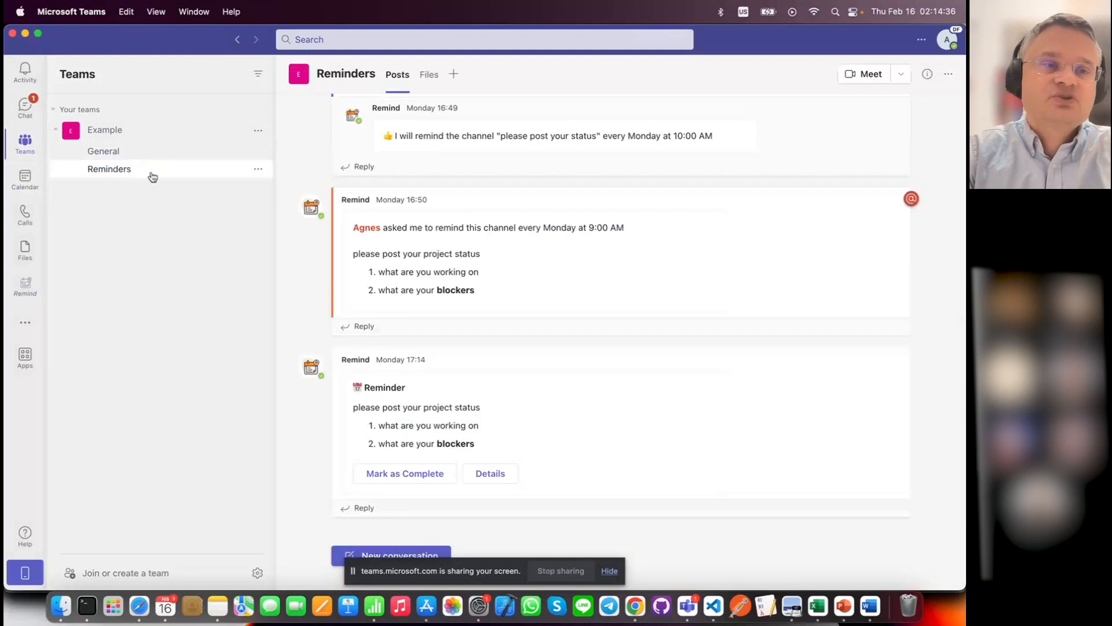
click(454, 76)
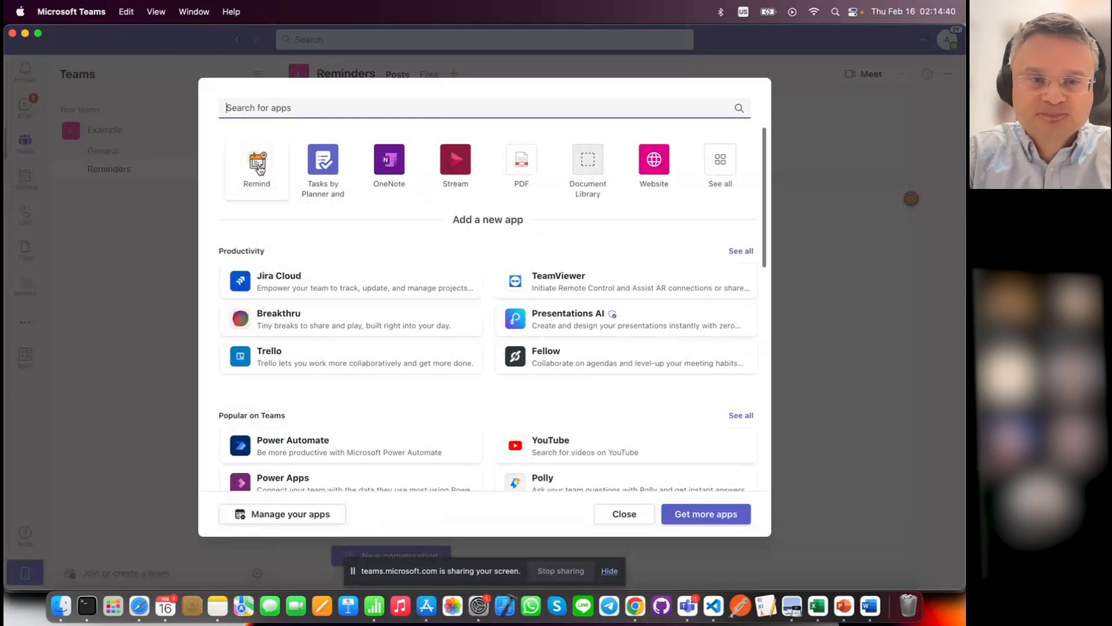
click(258, 165)
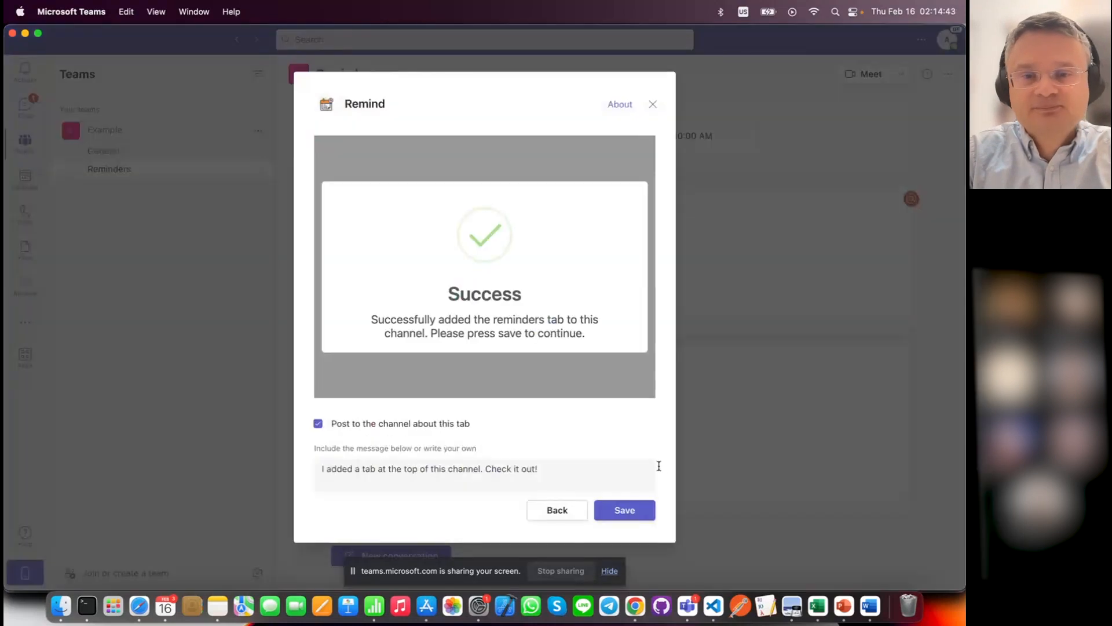
click(630, 510)
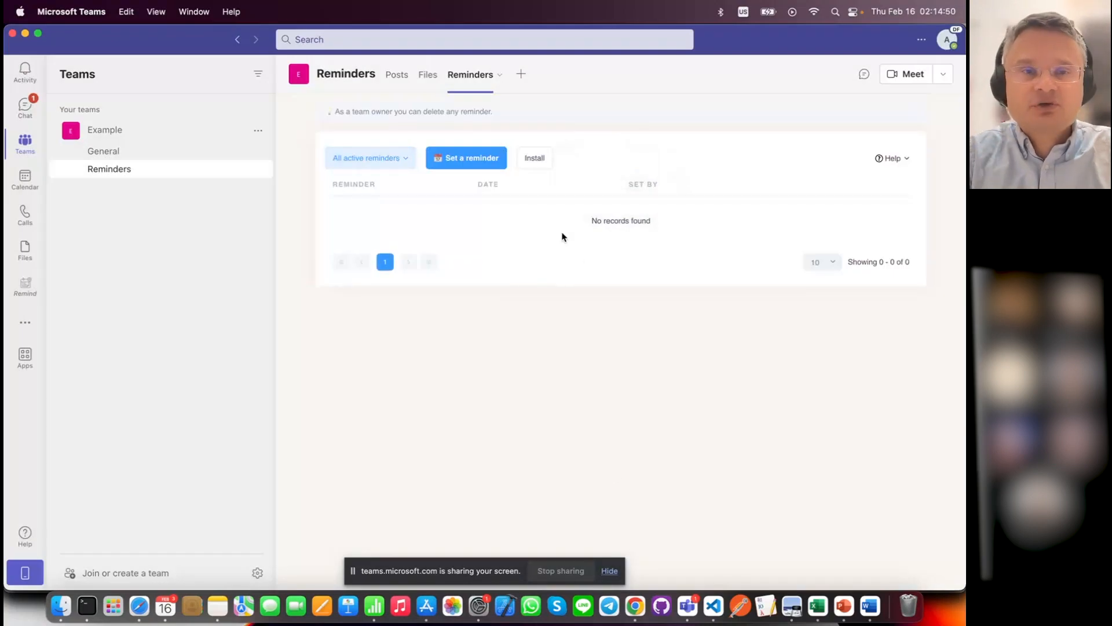
Start a new channel reminder with the message "Please post your latest status"
click(365, 159)
click(364, 158)
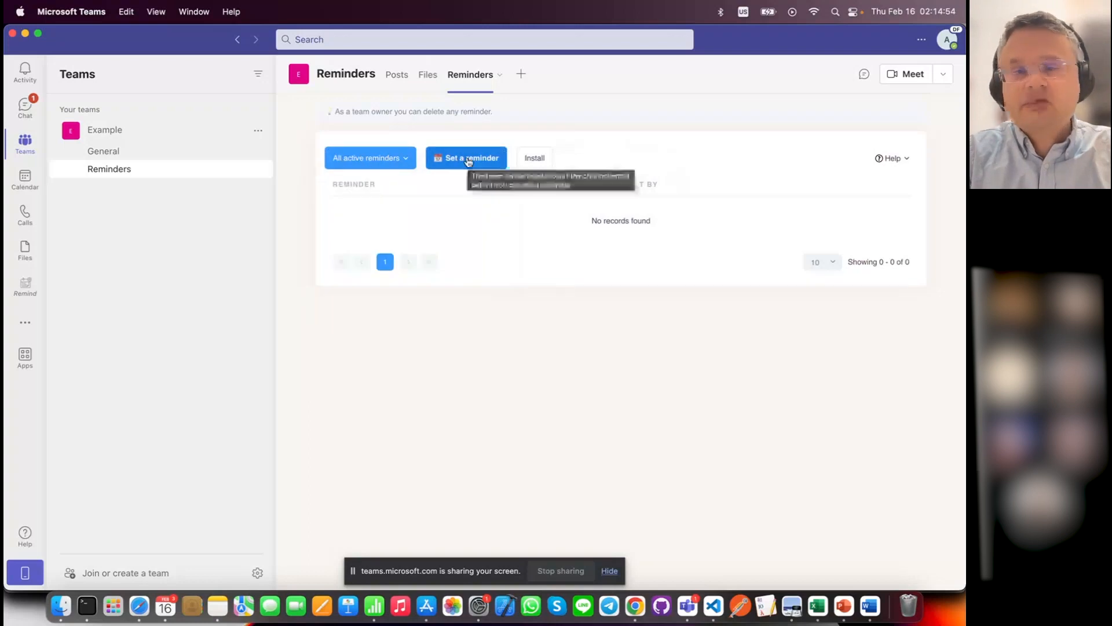
click(470, 159)
click(512, 260)
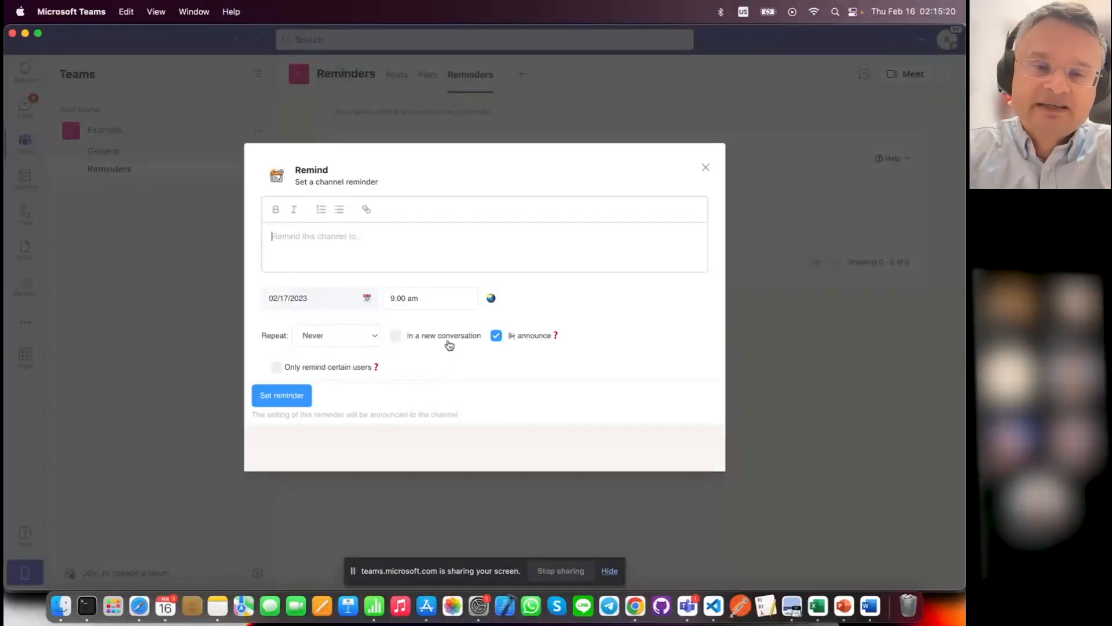
click(471, 235)
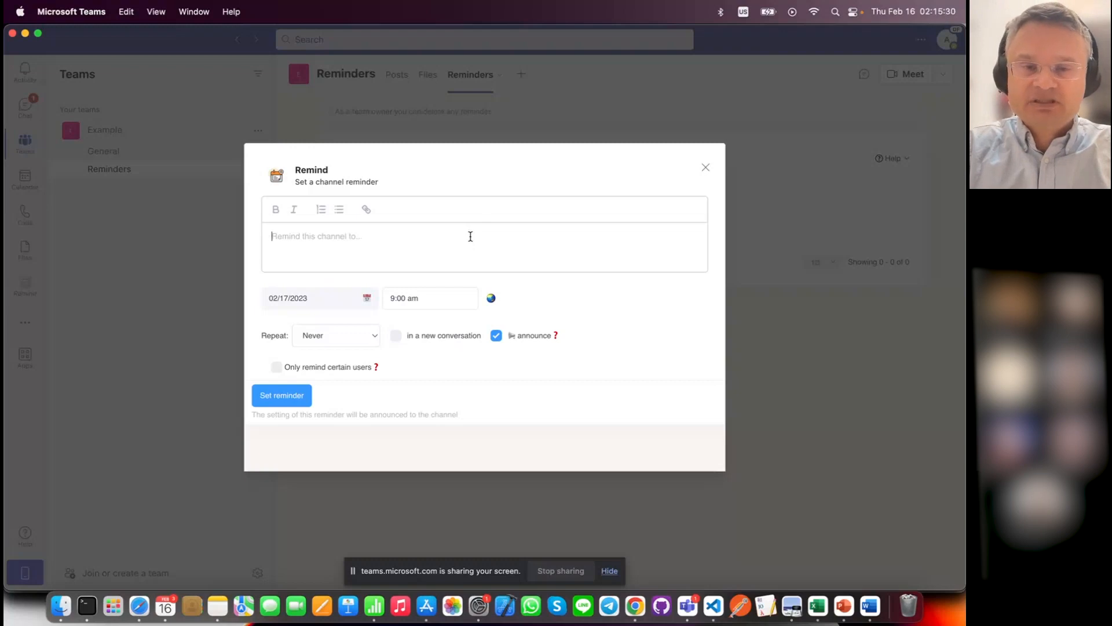
text(Ple)
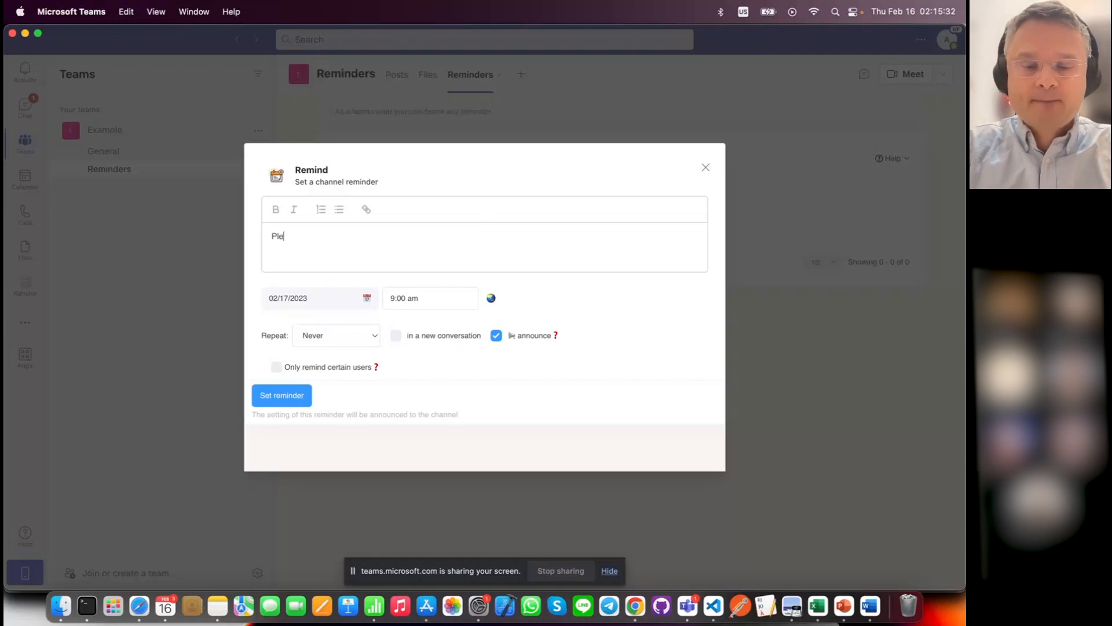
text(ase post your la)
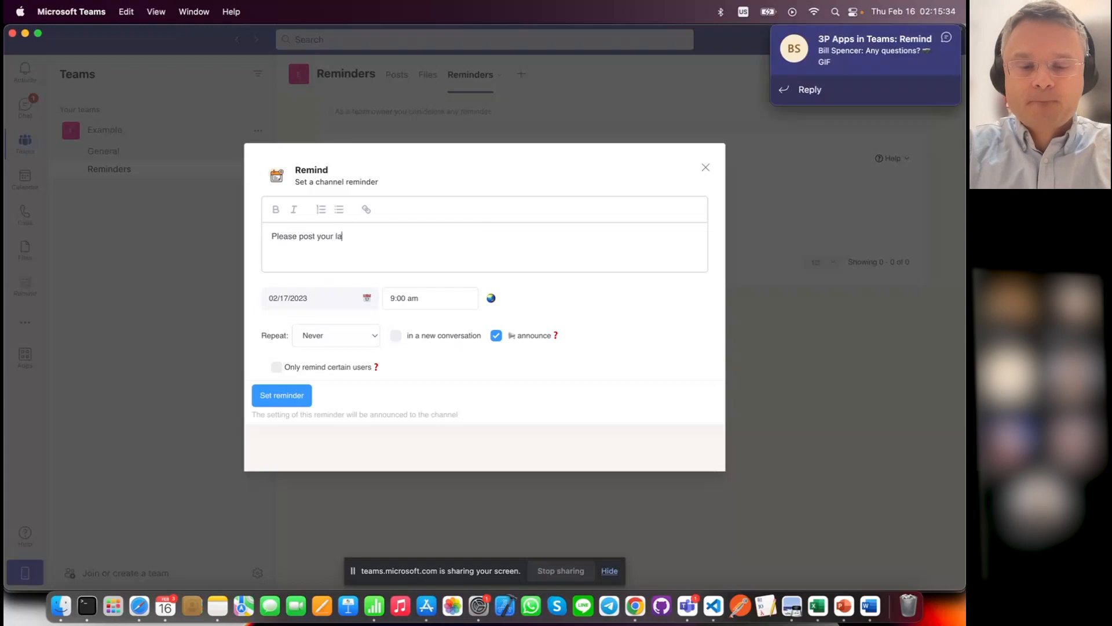
text(test status)
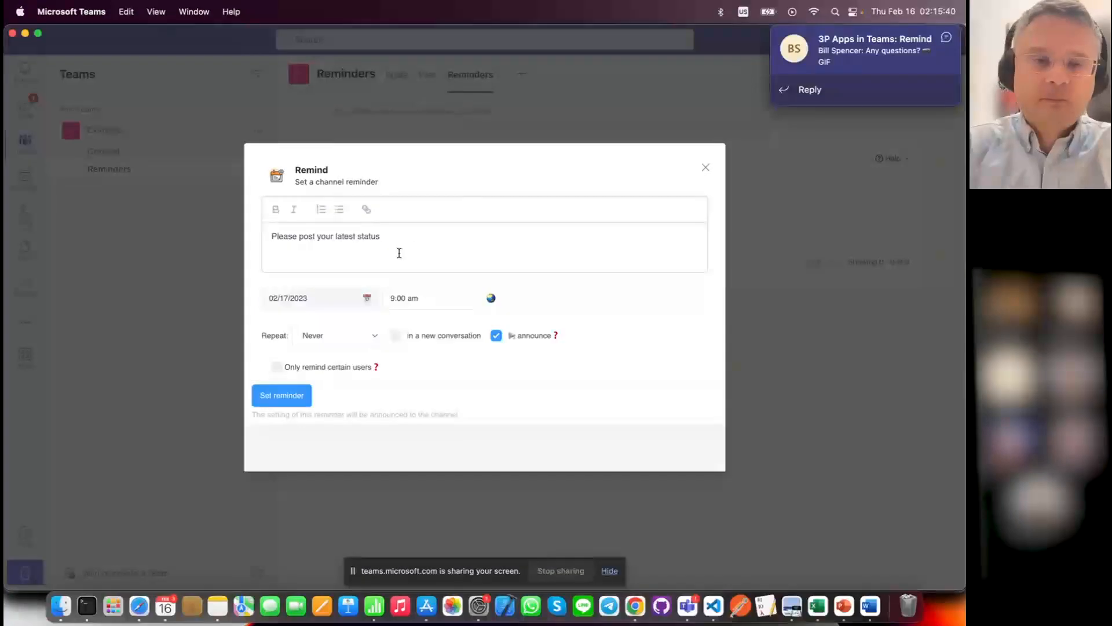
key(Return)
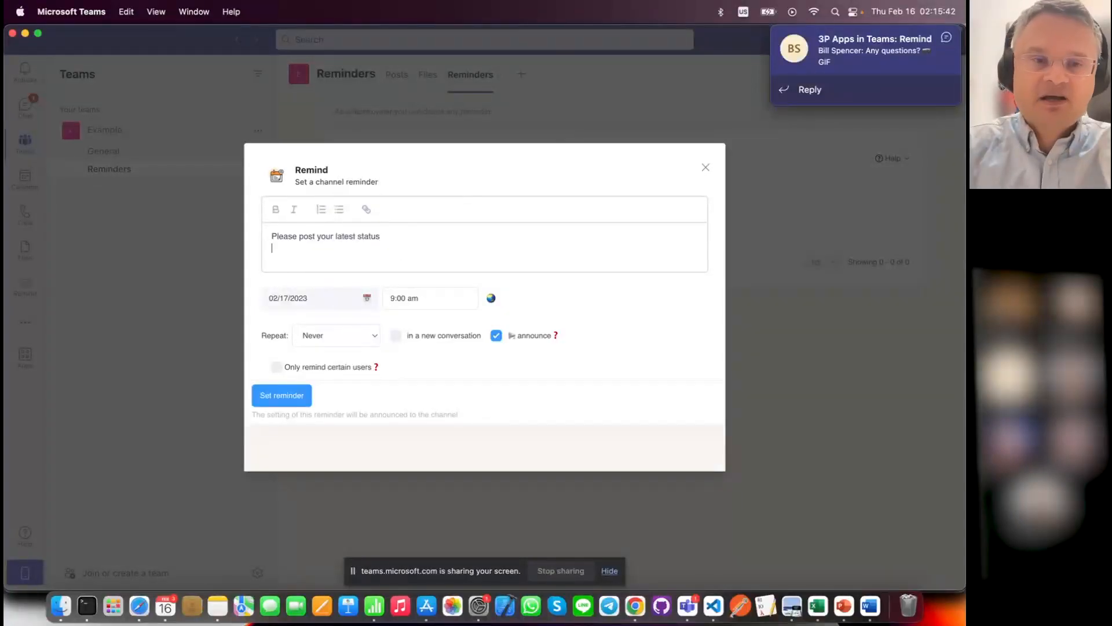
Add a numbered list with "What are you working on?" and "What are your blockers?", making "blockers" bold
click(324, 211)
text(What are youw roking on)
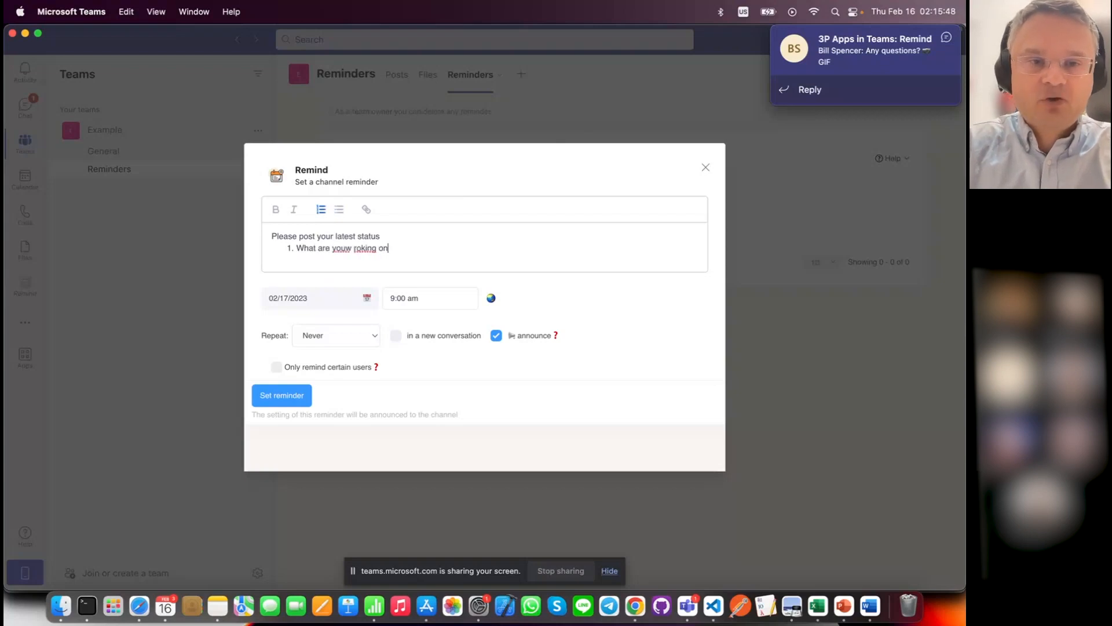
key(BackSpace)
key(BackSpace)
key(BackSpace)
key(BackSpace)
key(BackSpace)
key(BackSpace)
key(BackSpace)
key(BackSpace)
key(BackSpace)
key(BackSpace)
key(BackSpace)
text(working on?)
key(Return)
text(What are yout)
key(BackSpace)
key(BackSpace)
text(t are your blockers?)
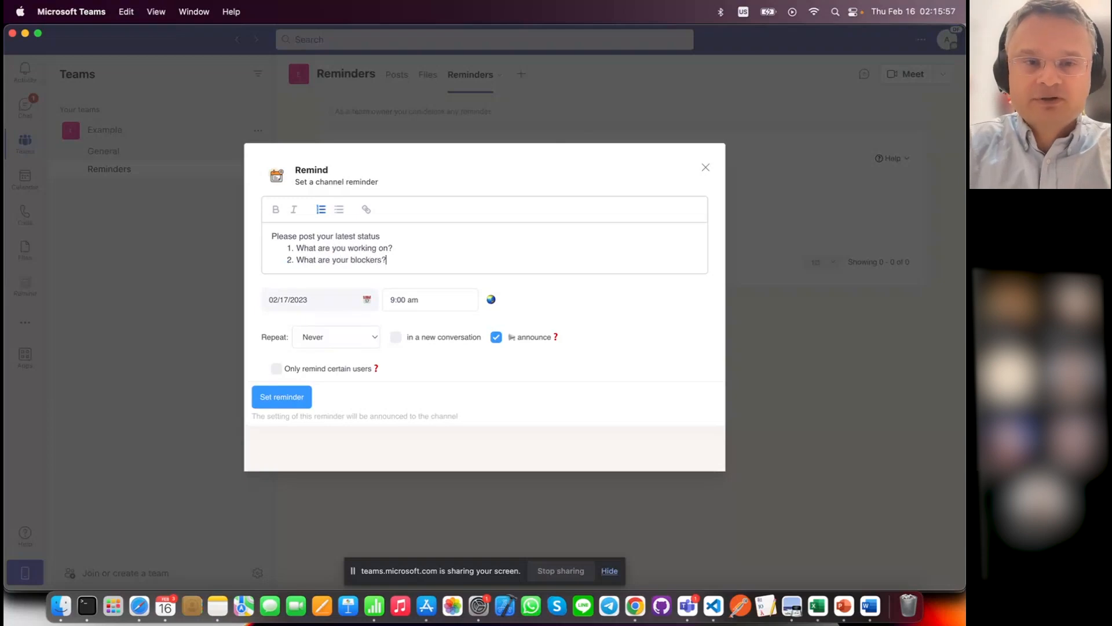
double_click(356, 260)
click(275, 209)
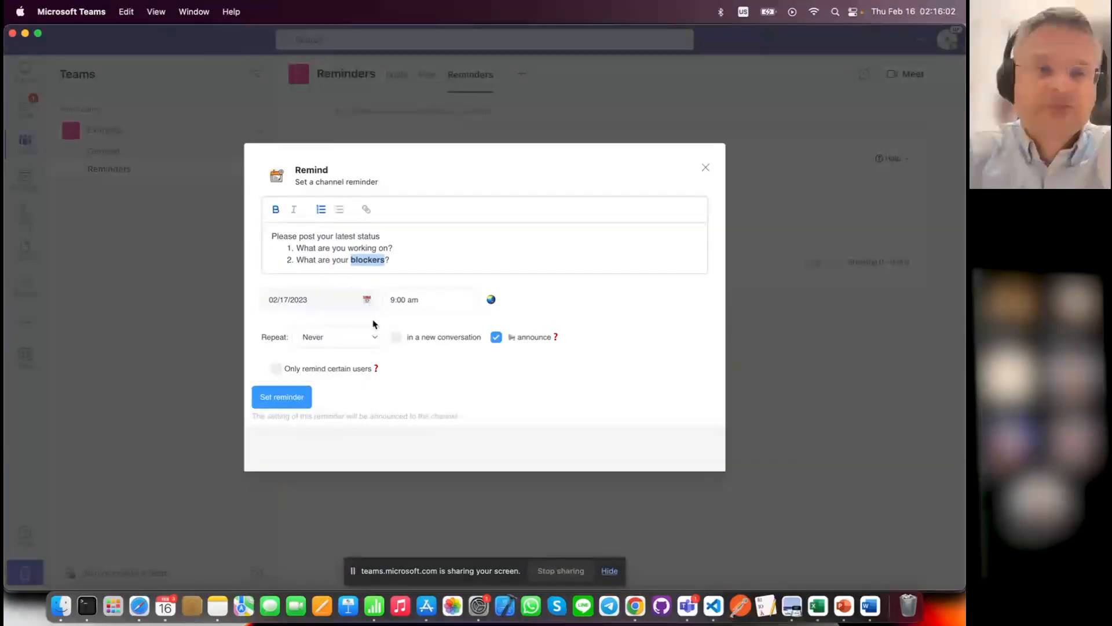
Set the channel reminder to repeat every week on Monday only, in a new conversation, and save it
click(328, 300)
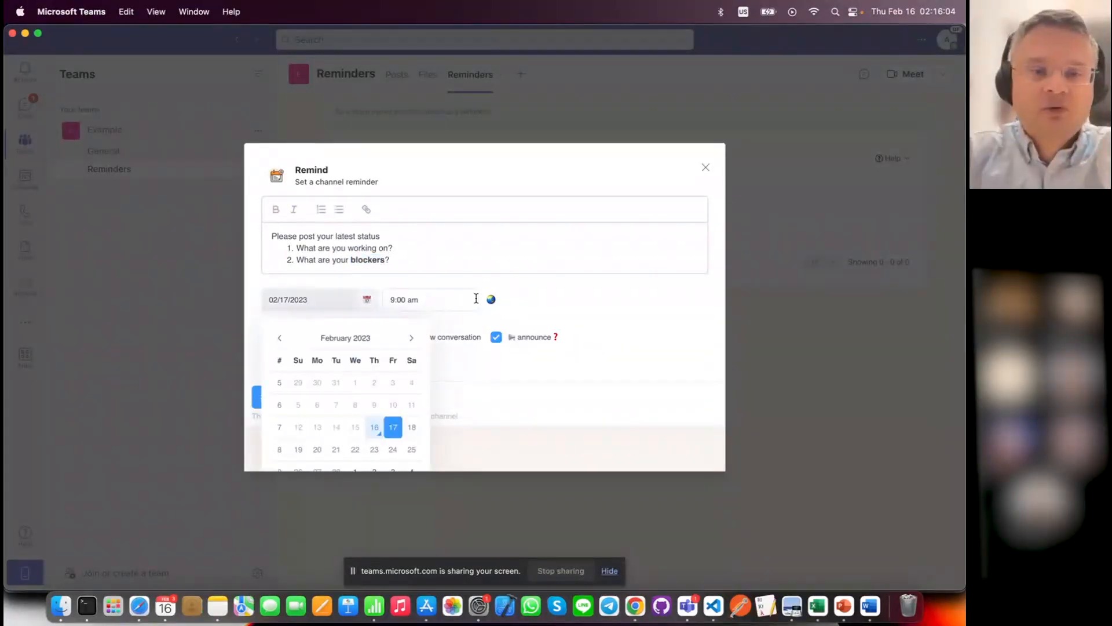
click(446, 300)
drag(343, 364, 362, 331)
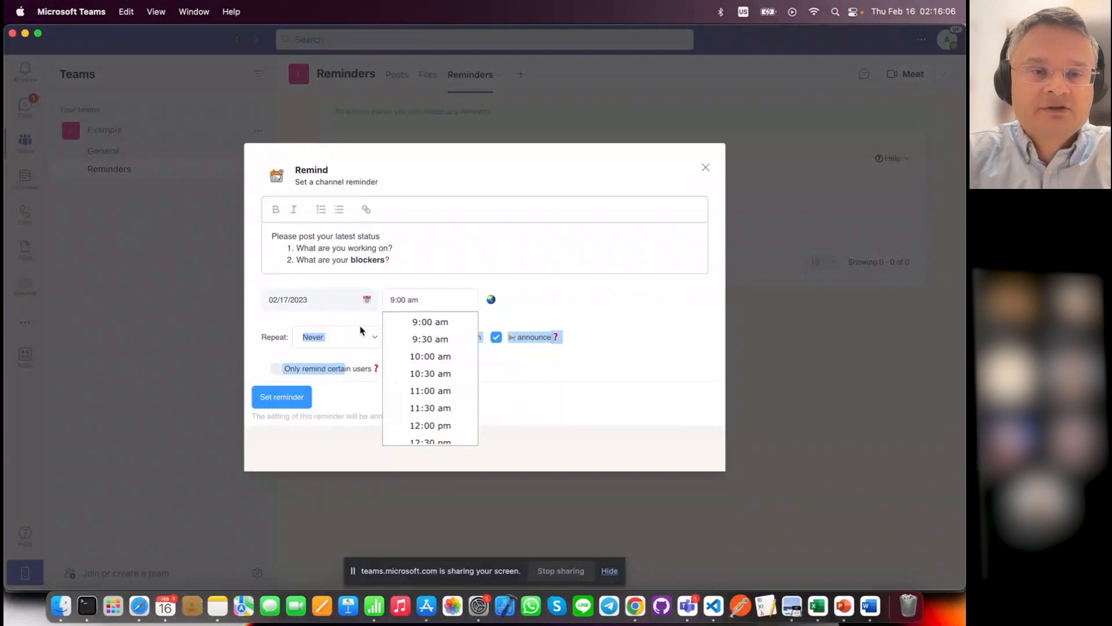
click(362, 330)
click(413, 354)
click(388, 354)
click(376, 340)
click(341, 364)
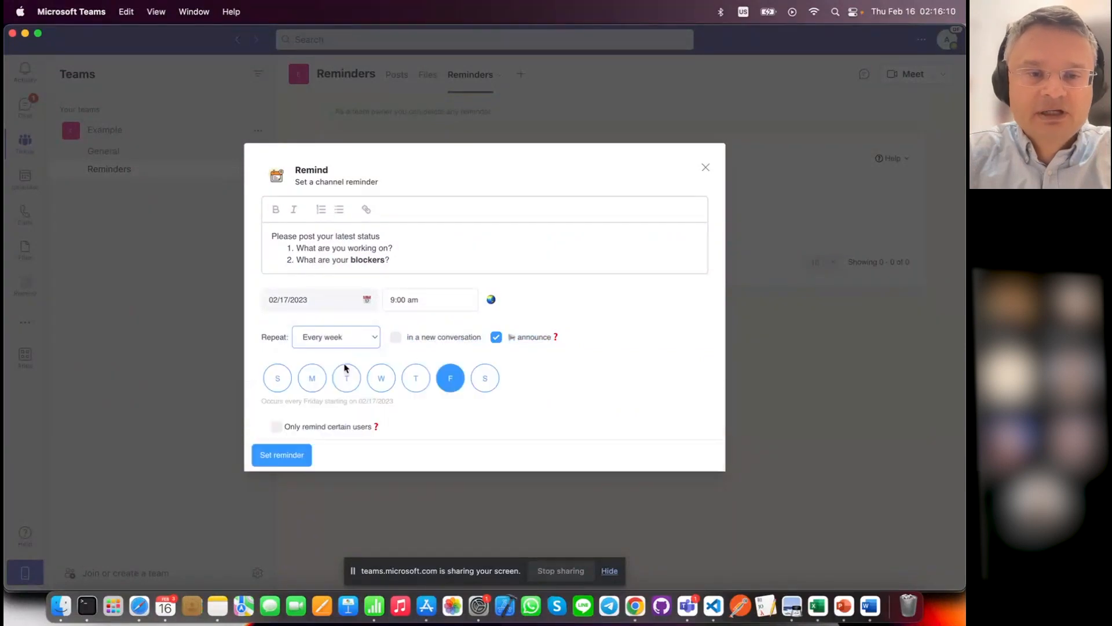
click(313, 378)
click(463, 376)
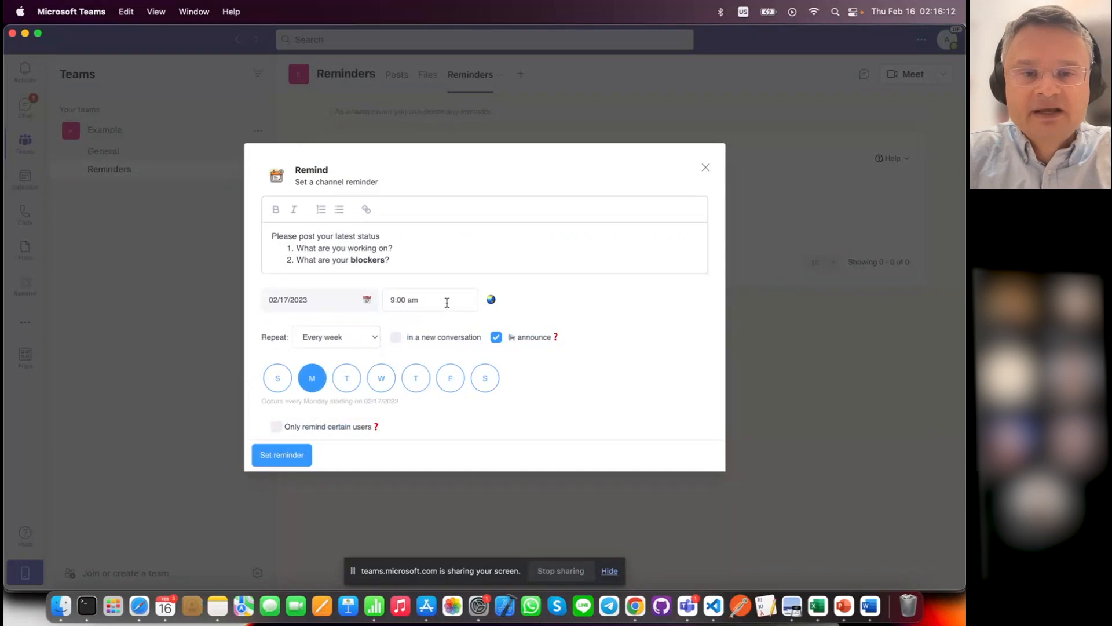
click(429, 340)
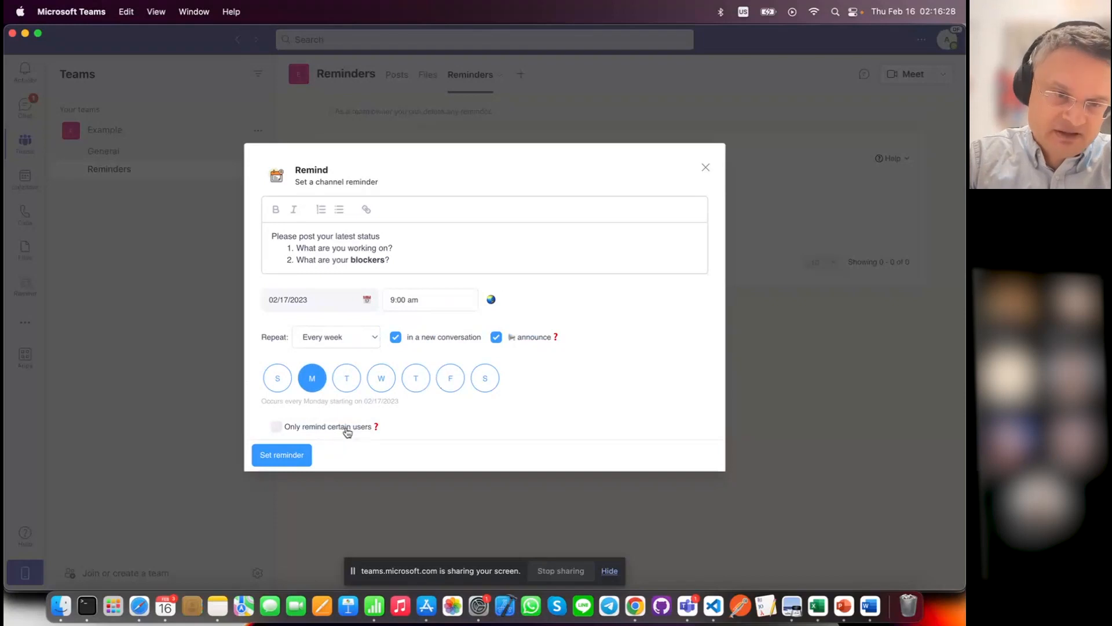
click(293, 462)
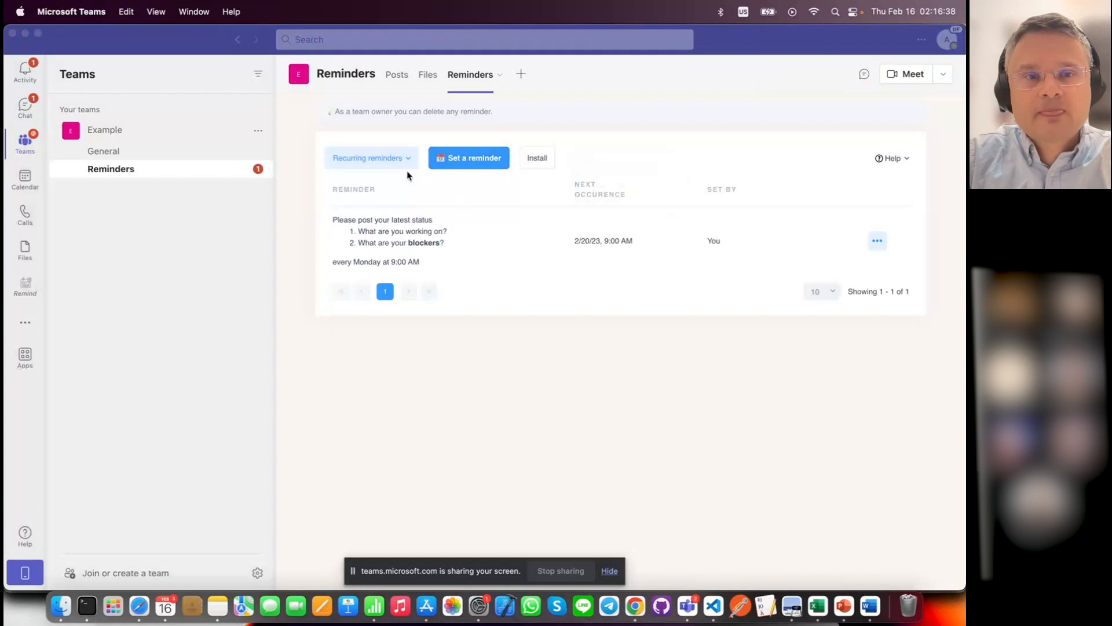
Review the reminder announcements in the channel's posts and view the reply field under the earlier project status reminder
click(398, 77)
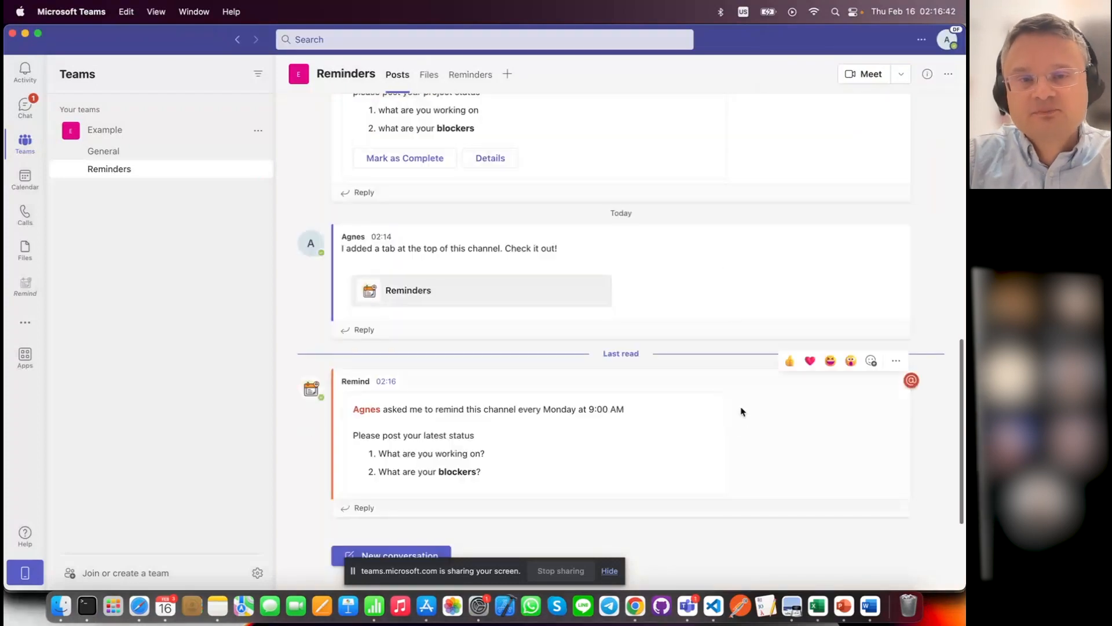
scroll(730, 273, up, 5)
scroll(732, 273, up, 1)
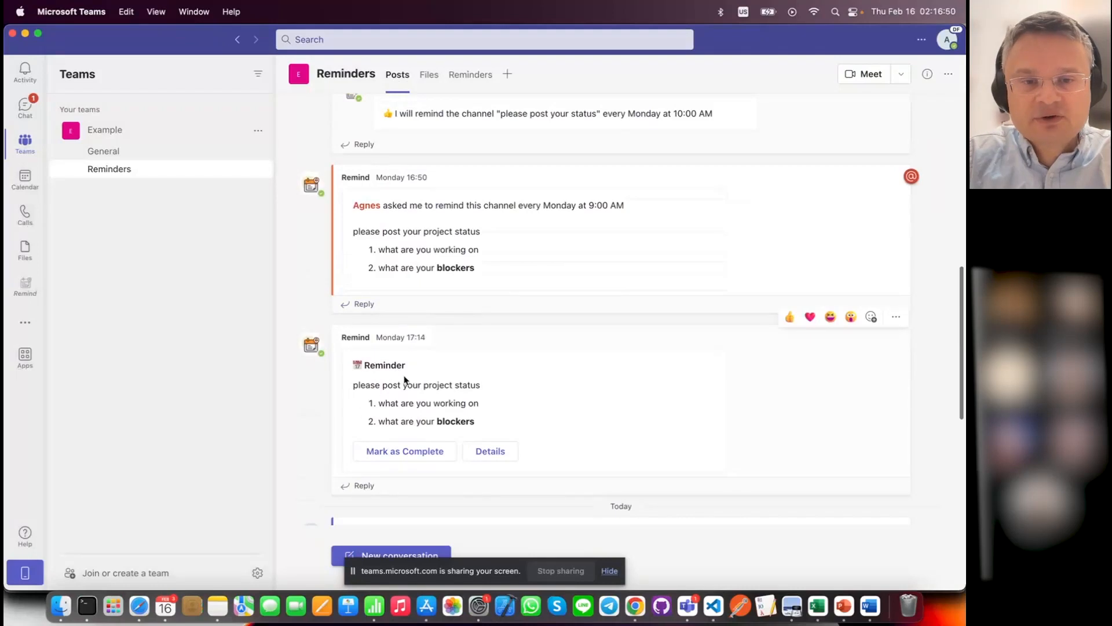
click(359, 487)
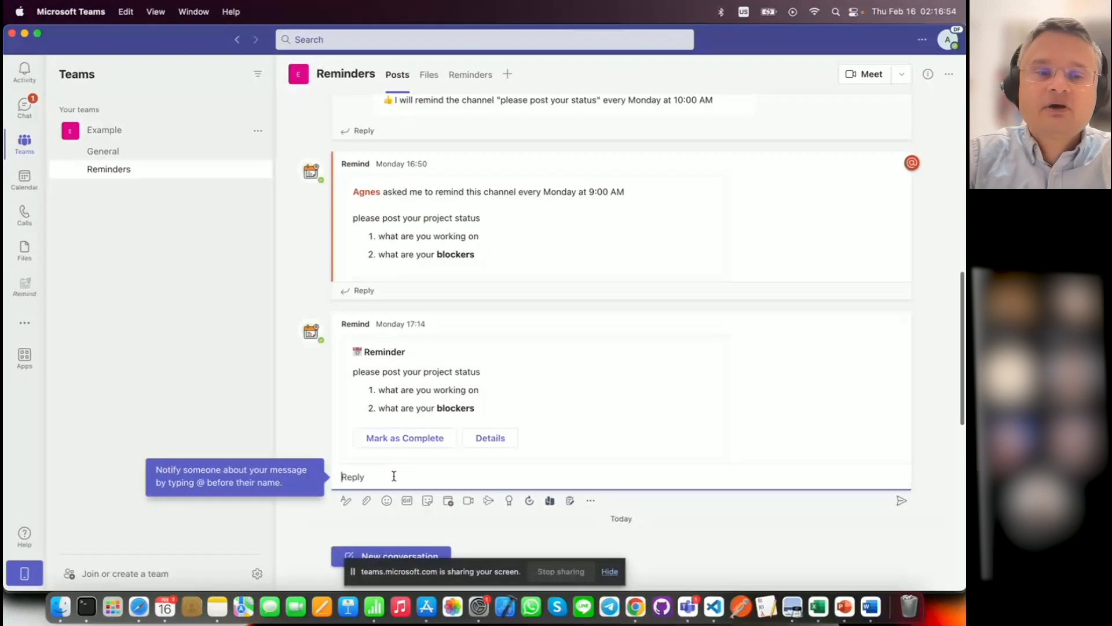
click(298, 406)
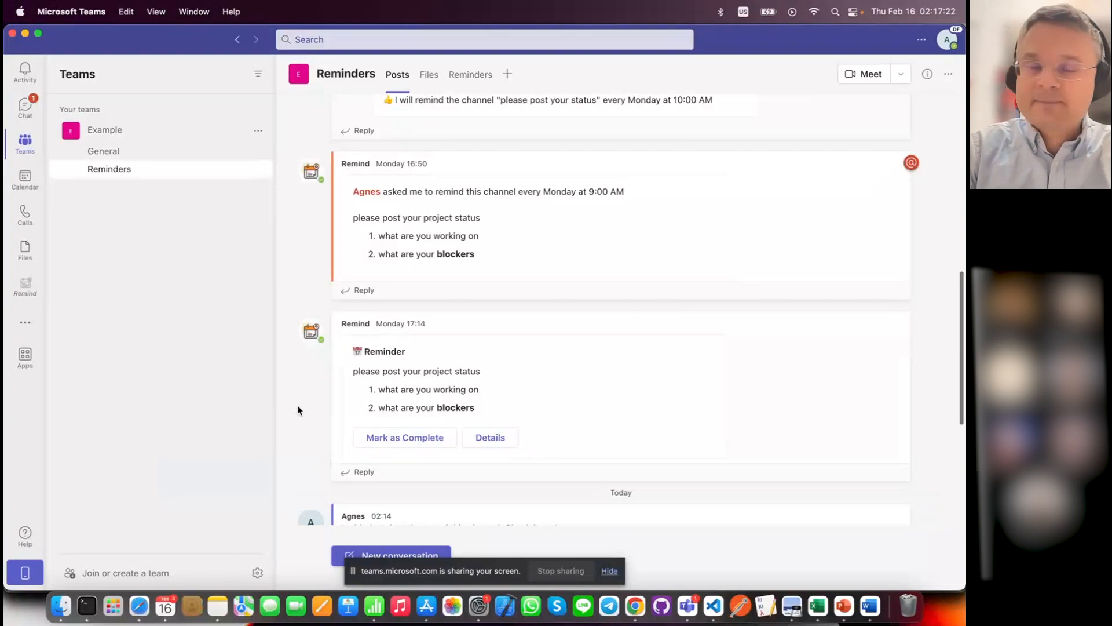
View the Weekly standup meeting chat's reminders and dismiss the incoming chat notifications
click(26, 106)
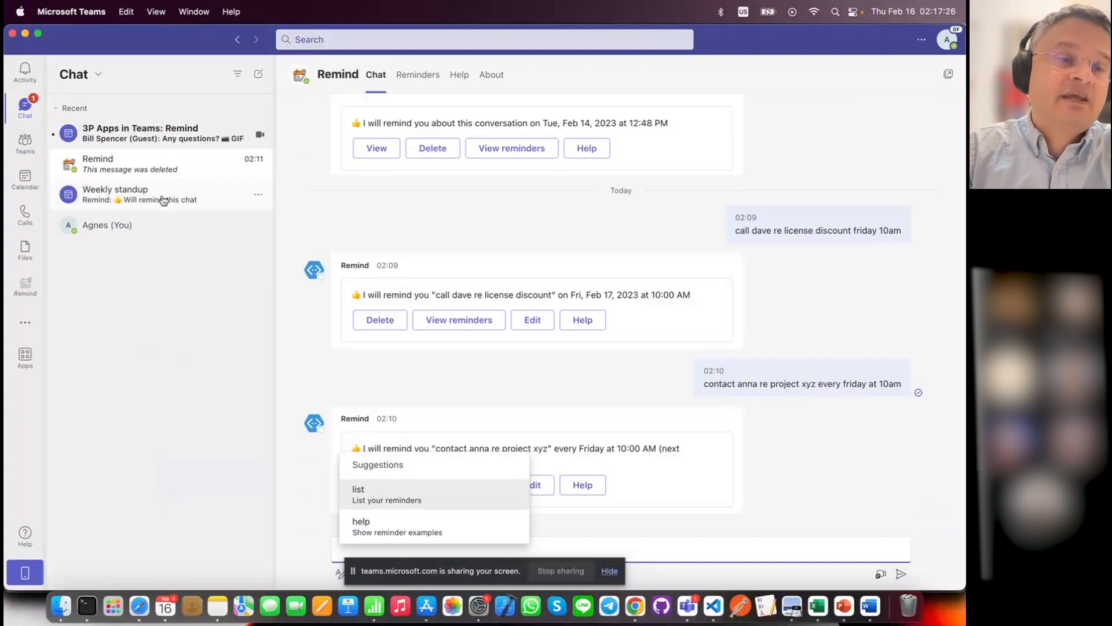
click(163, 200)
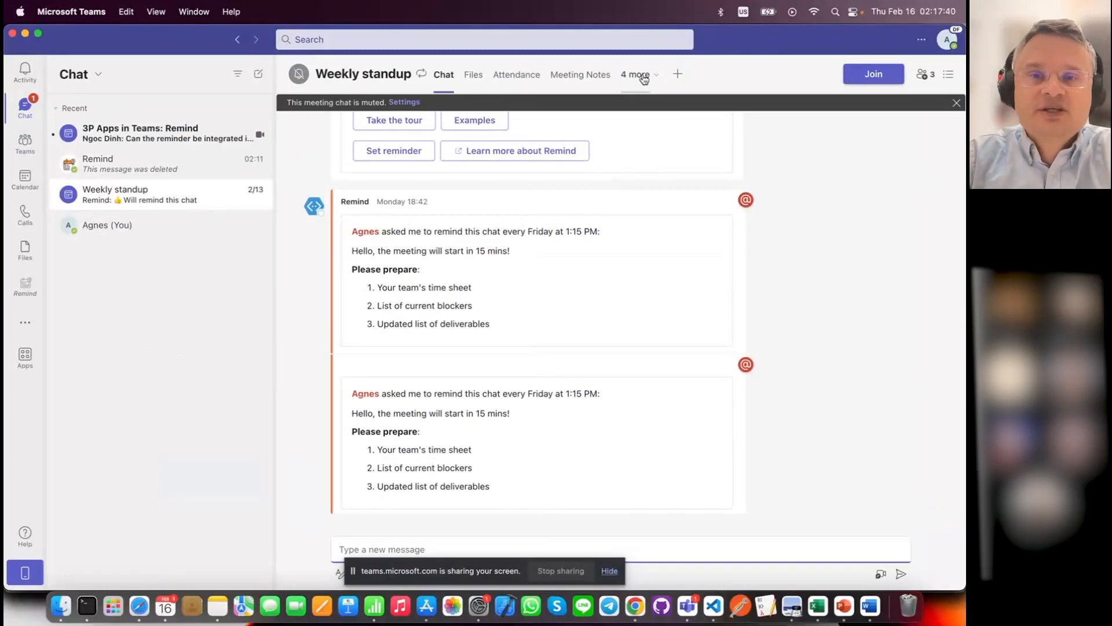
click(644, 79)
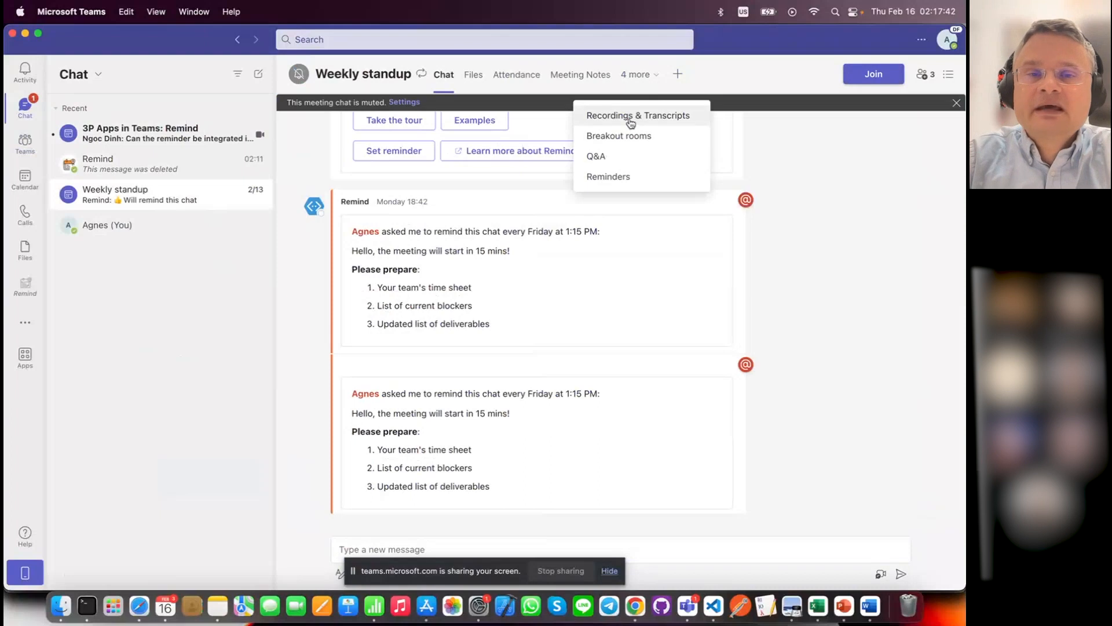
click(617, 184)
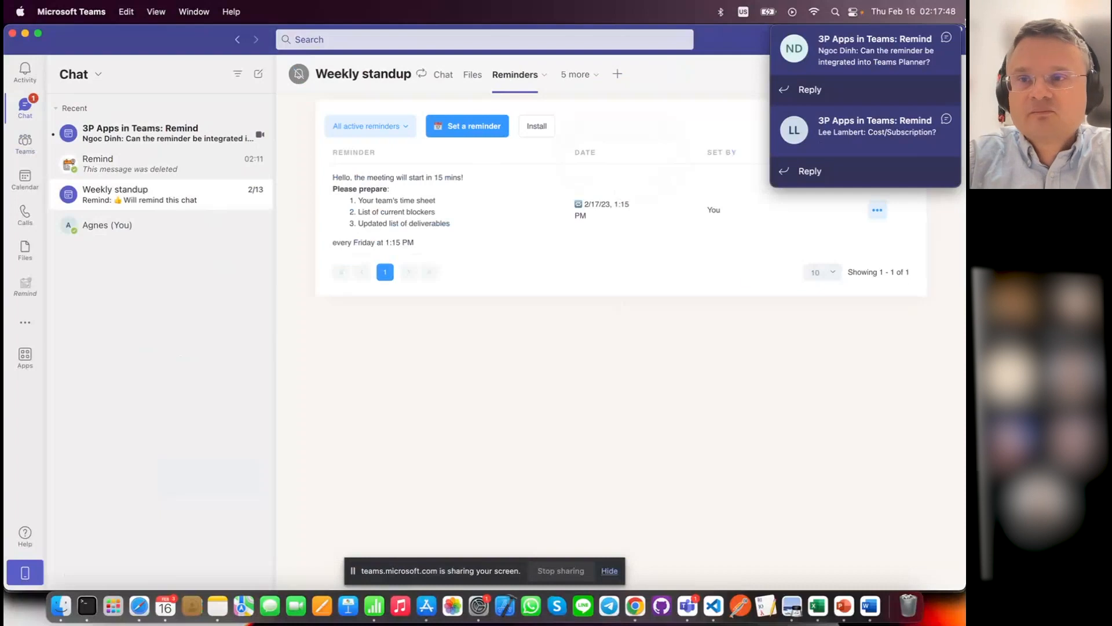
click(949, 39)
click(949, 40)
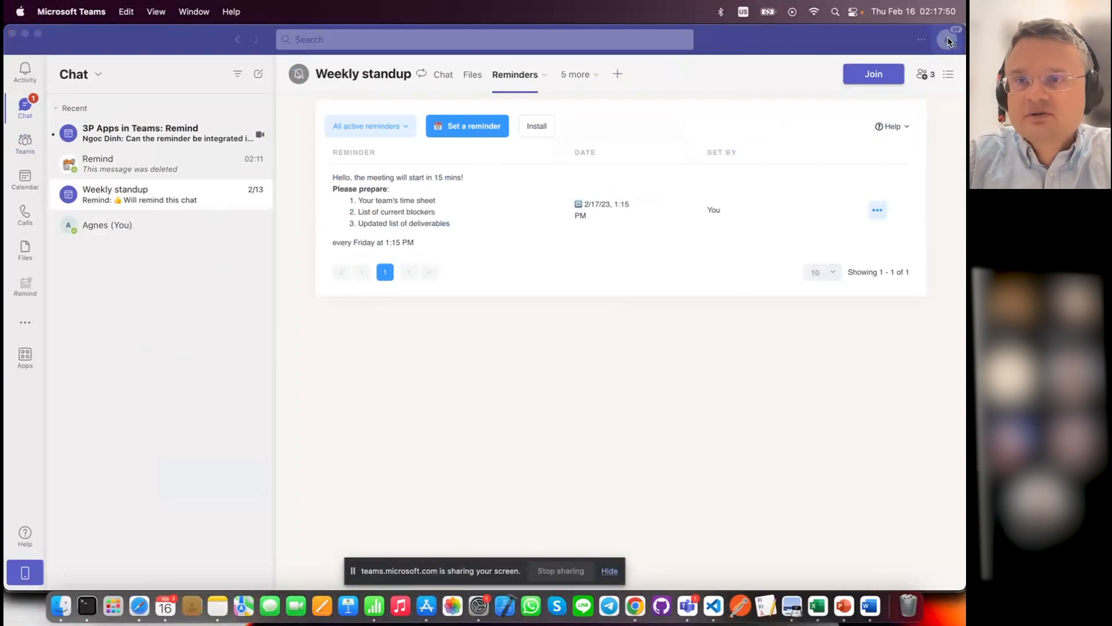
Set the account's availability status to Do not disturb
click(691, 375)
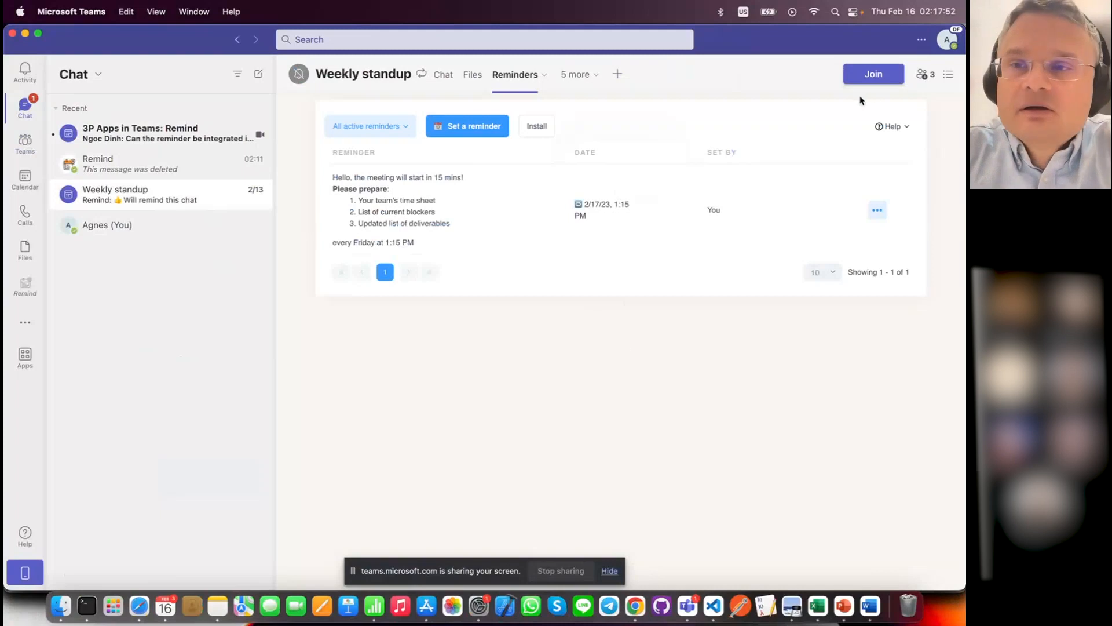
click(947, 40)
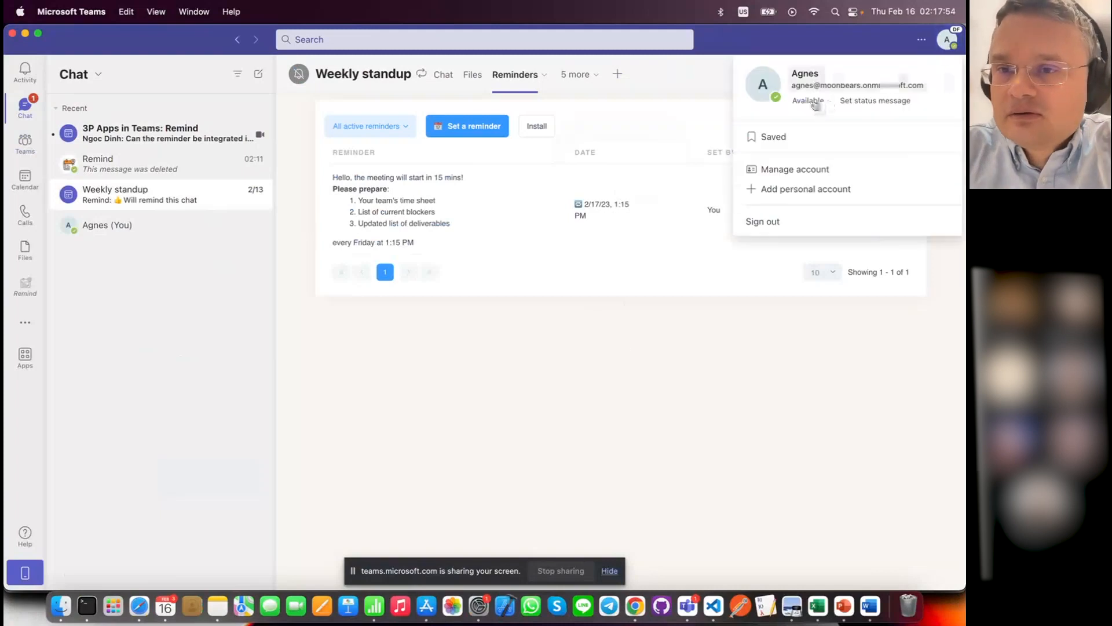
click(811, 102)
click(793, 172)
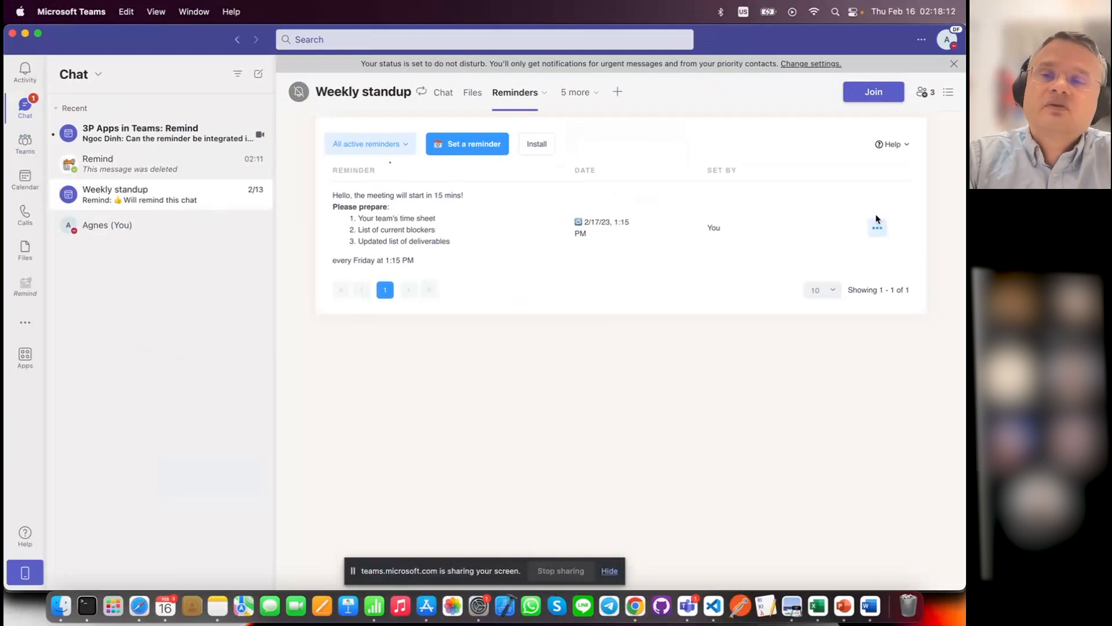
Examine the edit settings and time zone options of the Weekly standup chat's reminder, closing it without updating
click(878, 229)
click(838, 305)
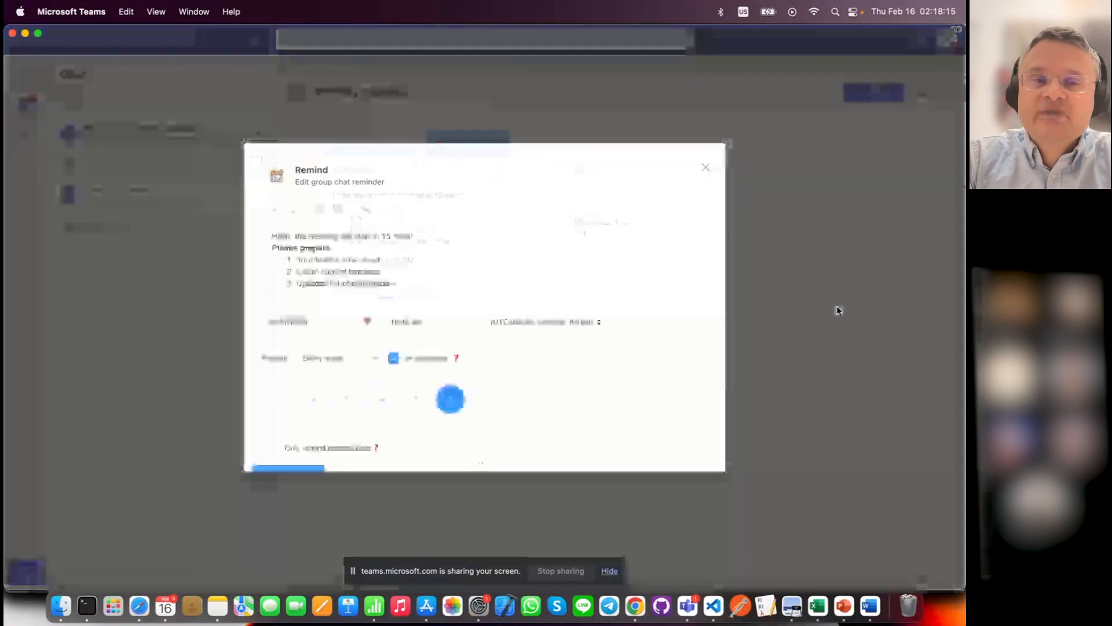
scroll(617, 391, down, 1)
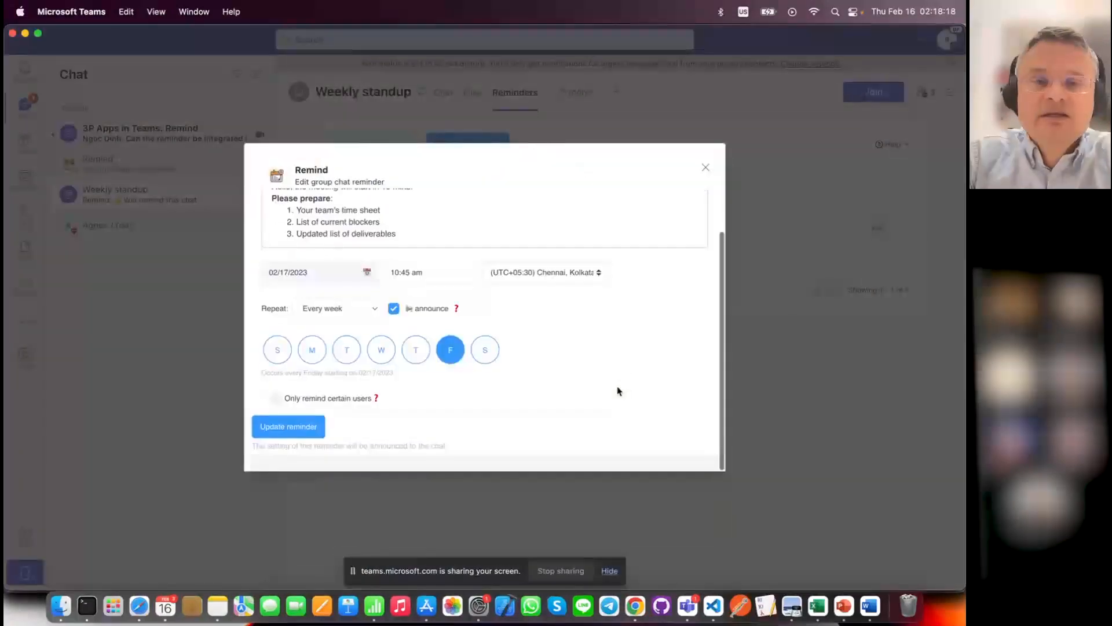
click(599, 271)
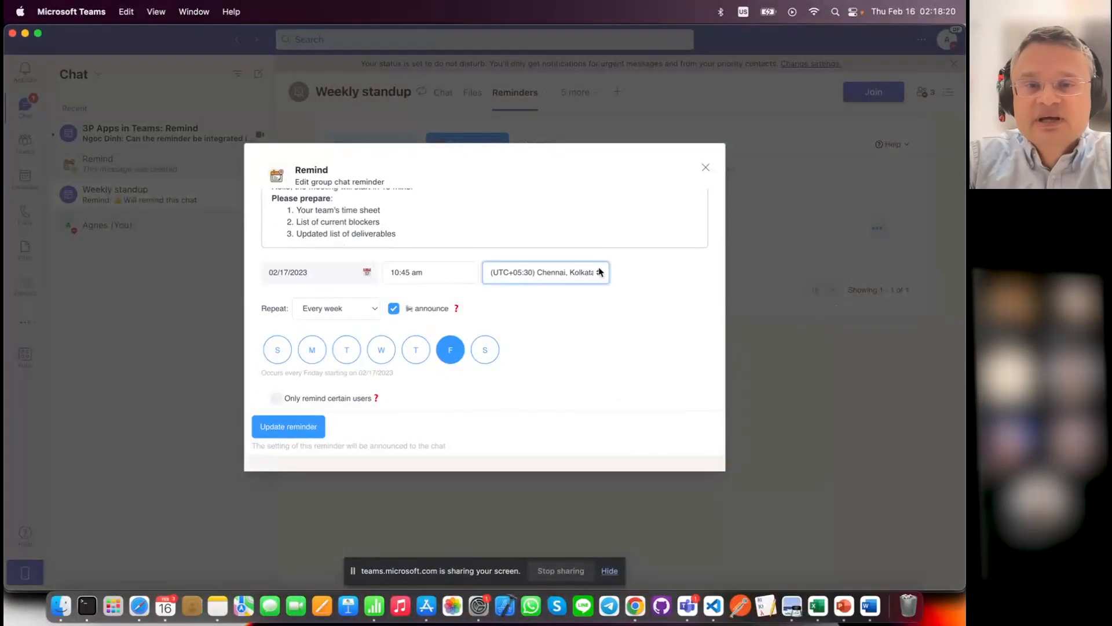
click(431, 259)
click(572, 277)
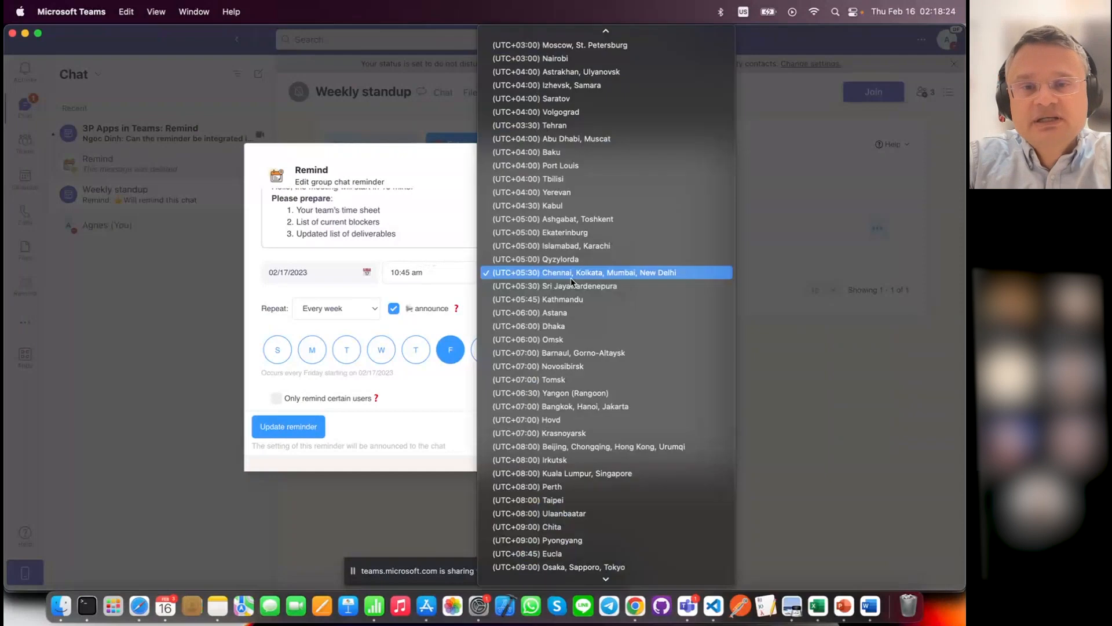
scroll(599, 196, up, 15)
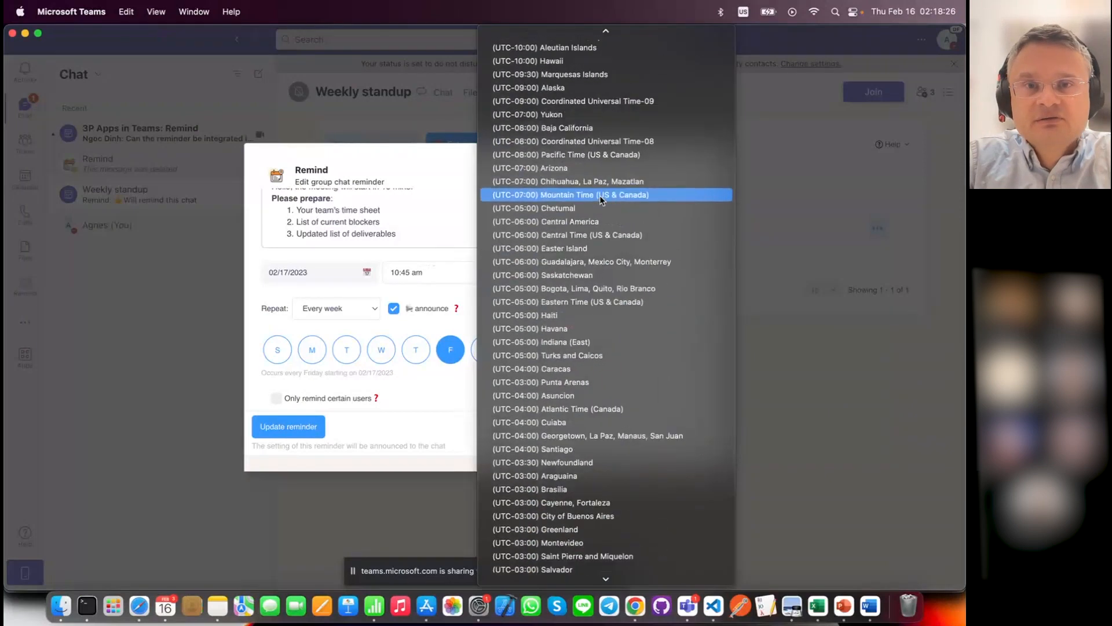
click(415, 294)
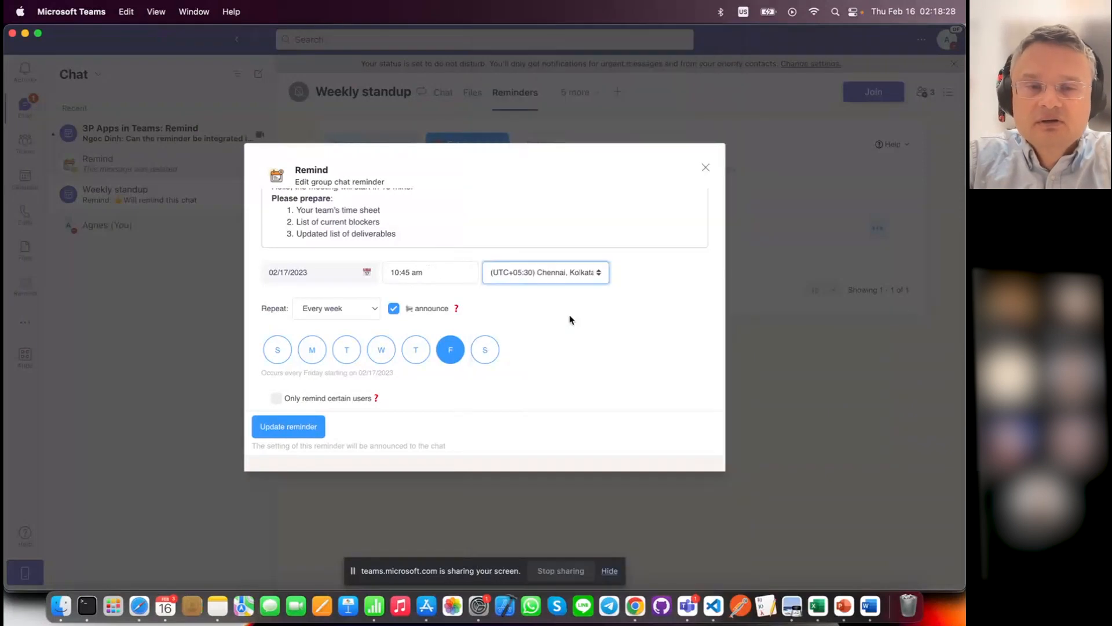
scroll(544, 369, up, 2)
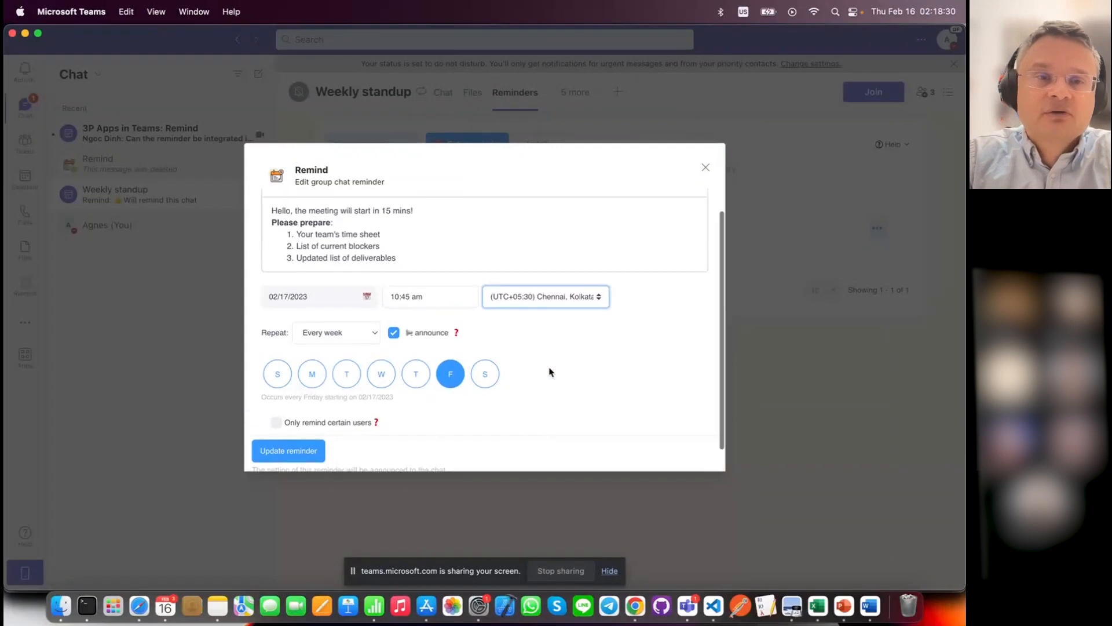
click(705, 169)
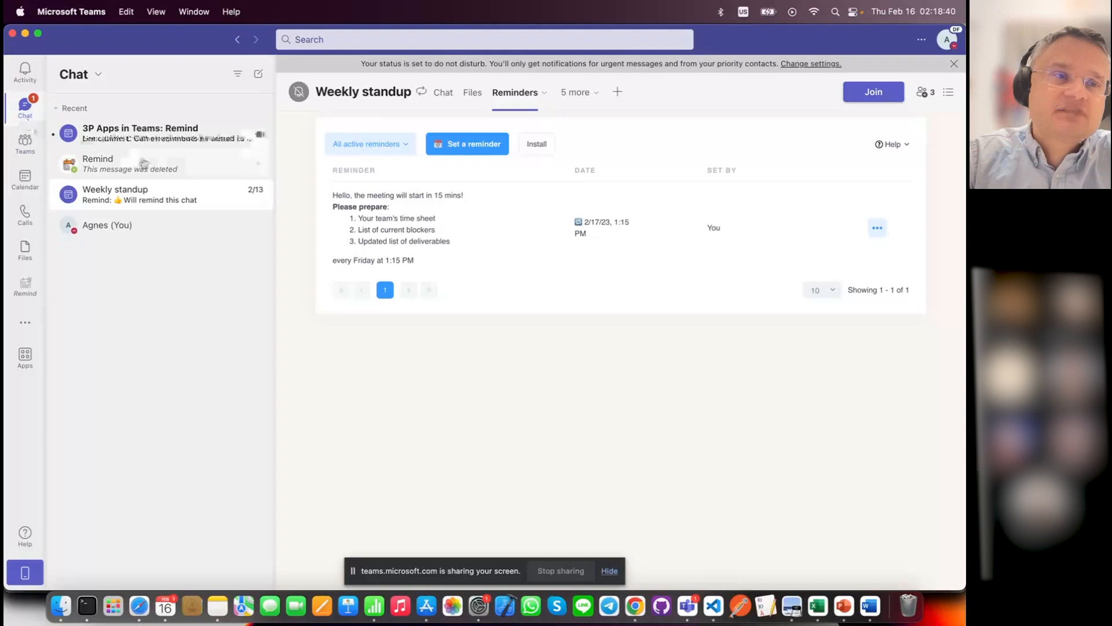
Start a reminder about the reply "Will send out an update today at around 3pm" in the General channel and view the preset times
click(144, 163)
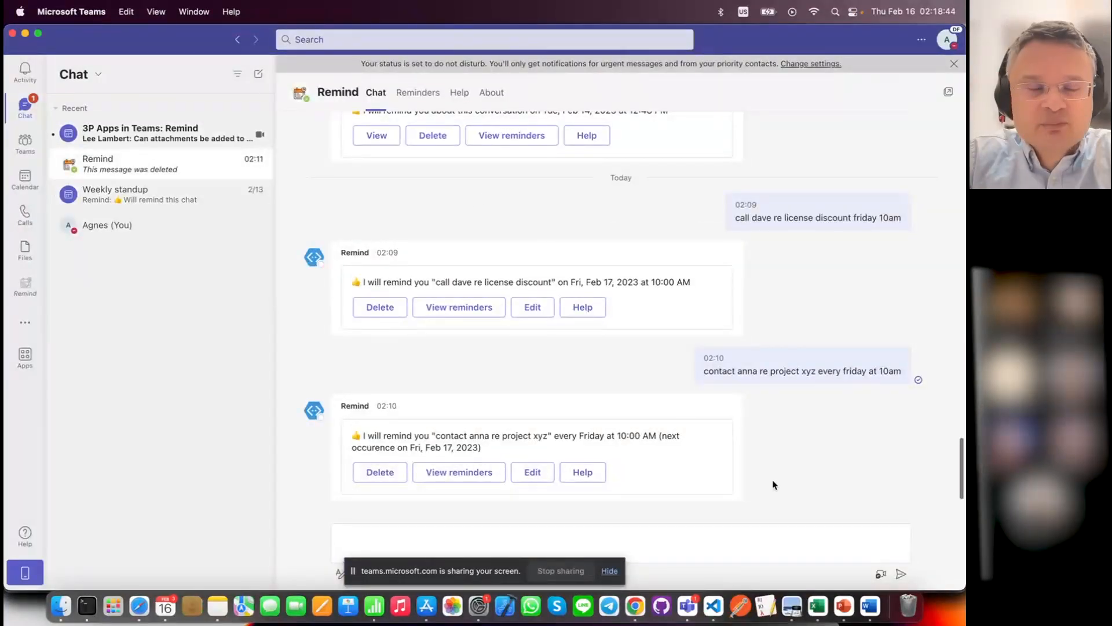
click(17, 142)
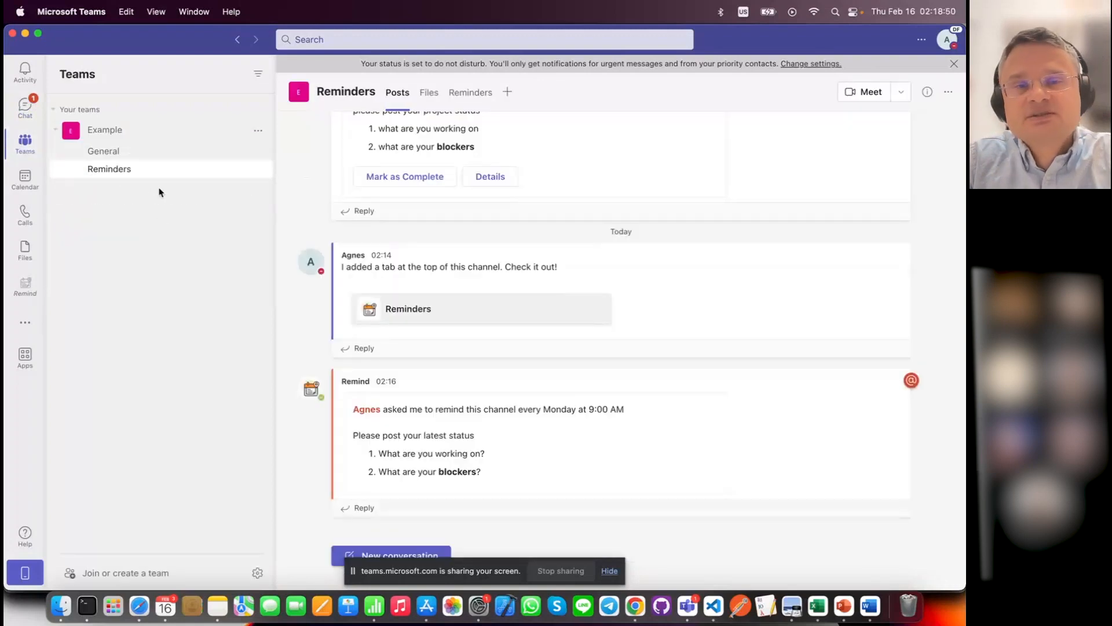
click(127, 152)
mouse_move(724, 437)
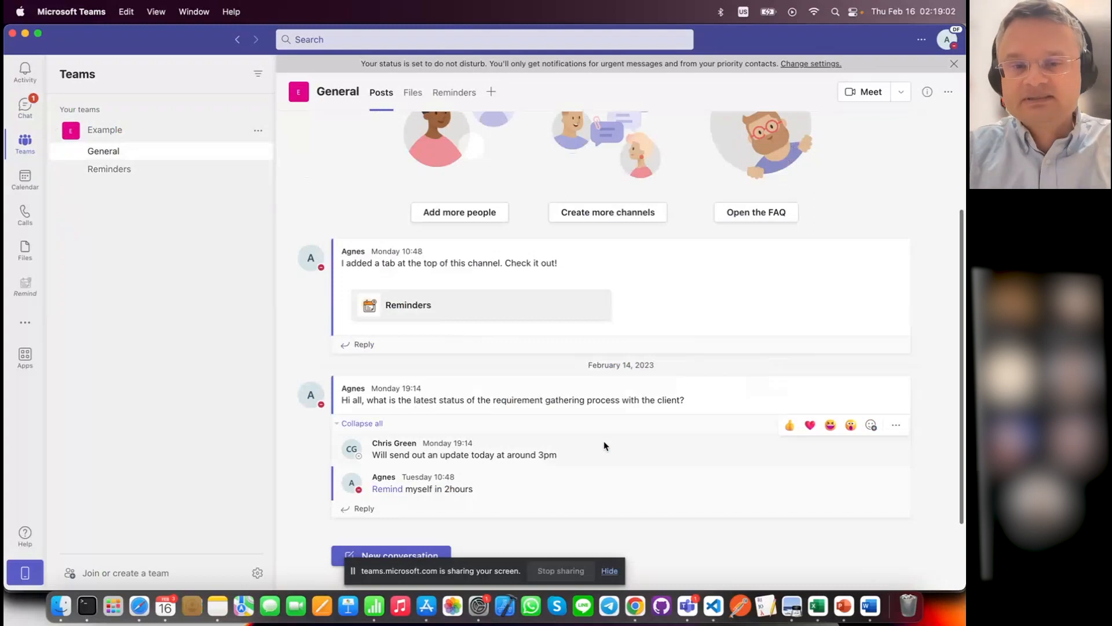
click(898, 429)
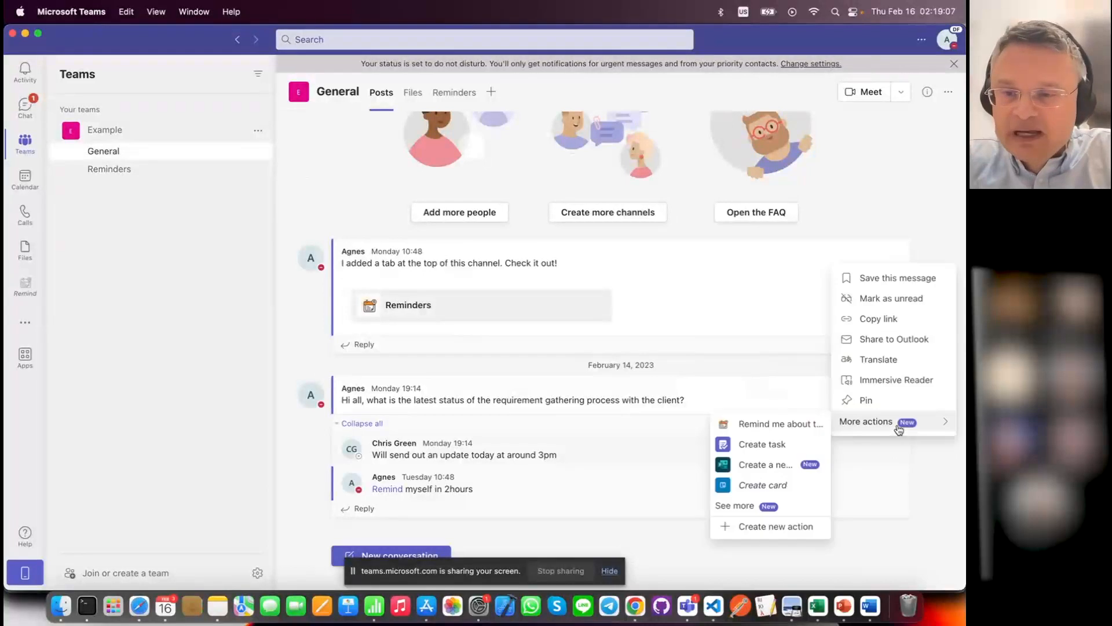
click(790, 425)
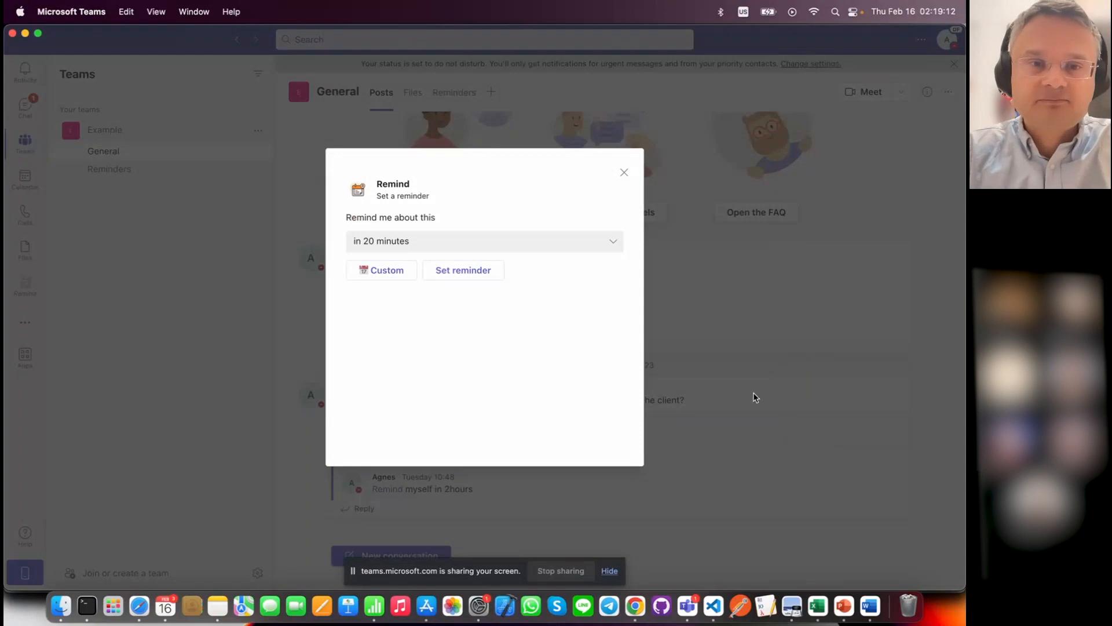
click(590, 240)
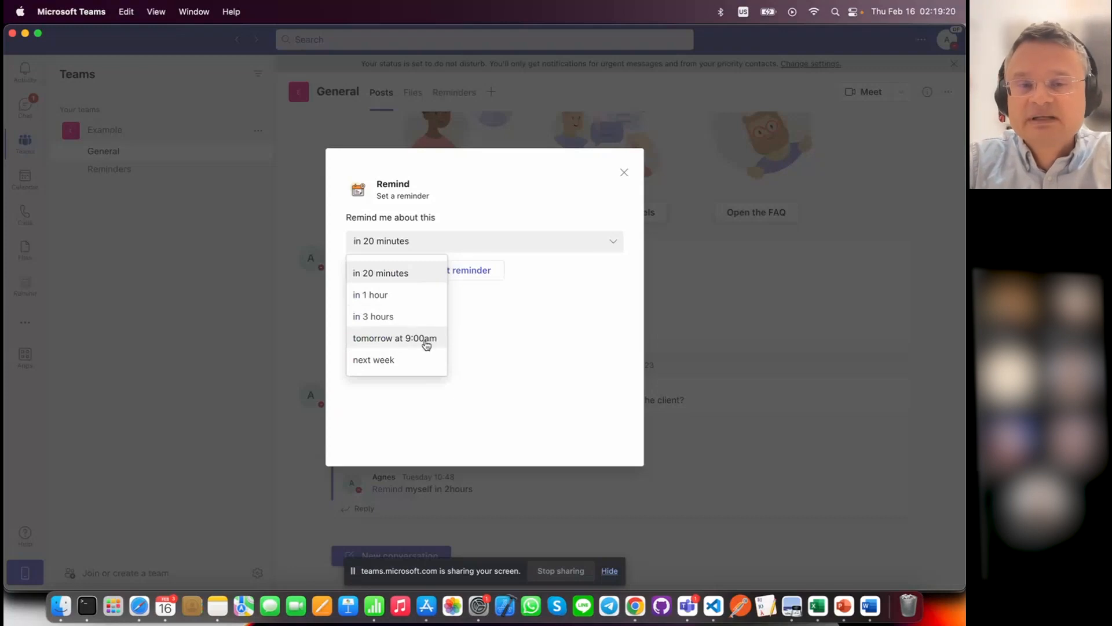
click(514, 313)
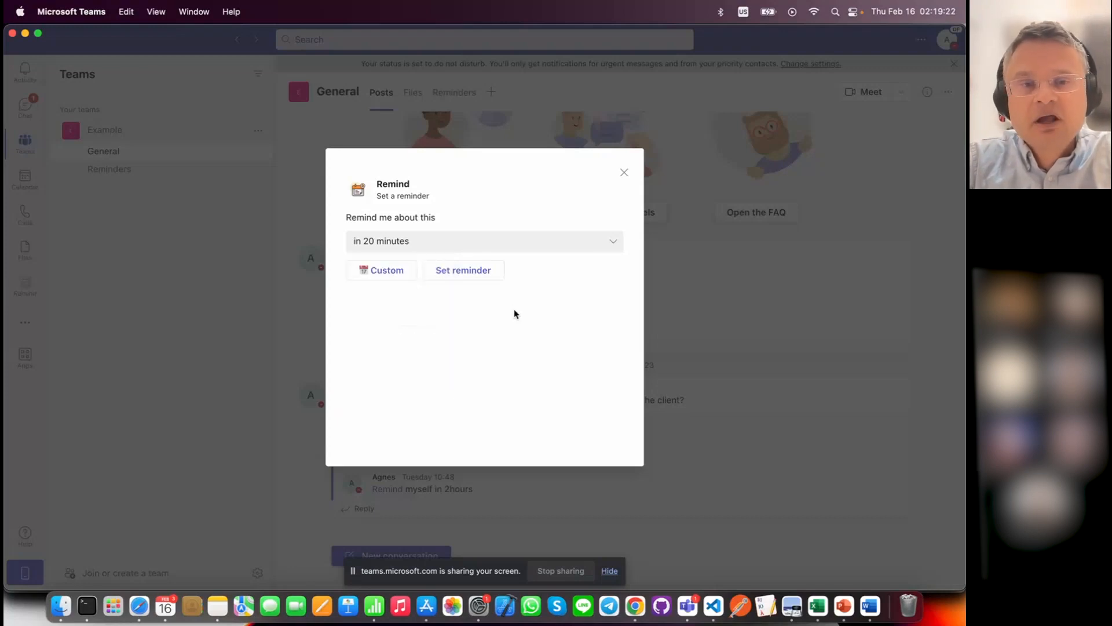
Give the message reminder a custom time of 16:00 and a note to double check with the colleague, and set it
click(388, 270)
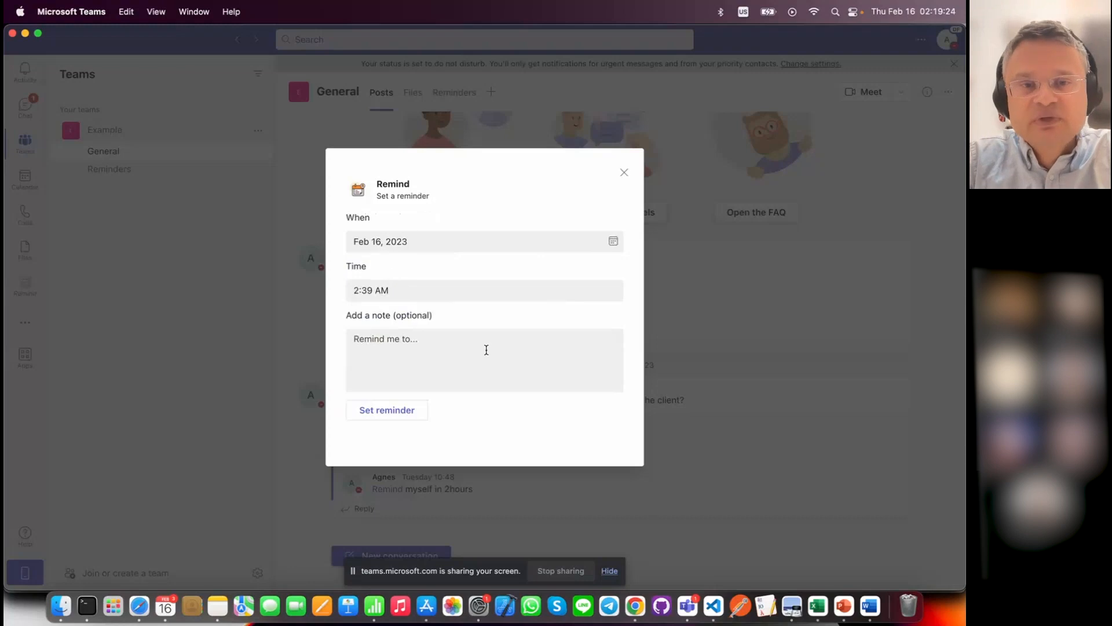
click(428, 289)
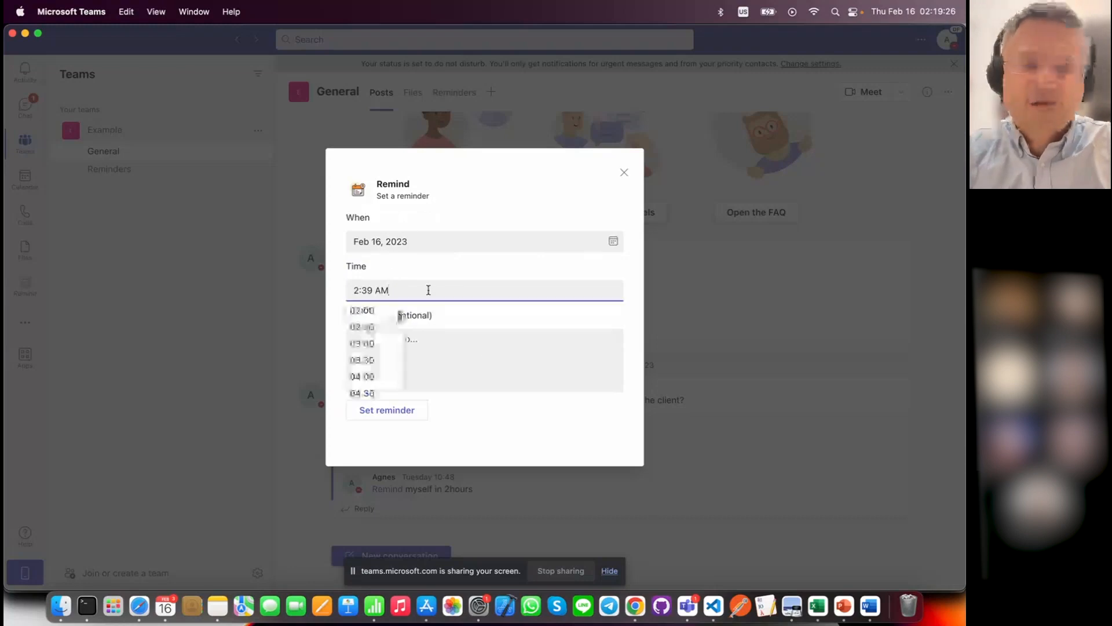
scroll(379, 357, down, 6)
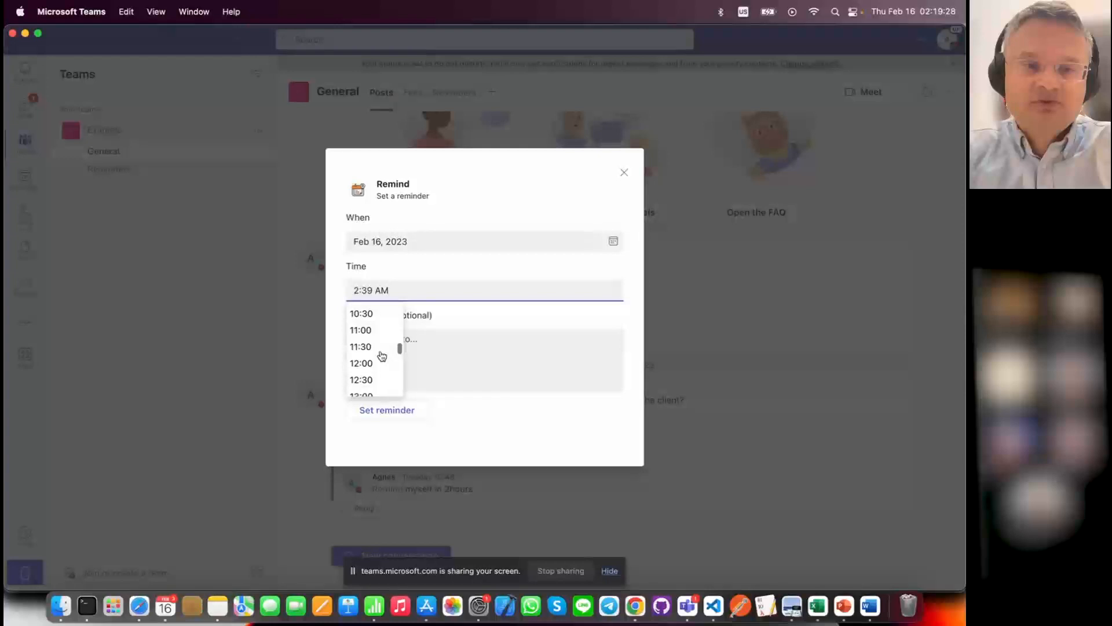
scroll(381, 355, down, 4)
click(370, 346)
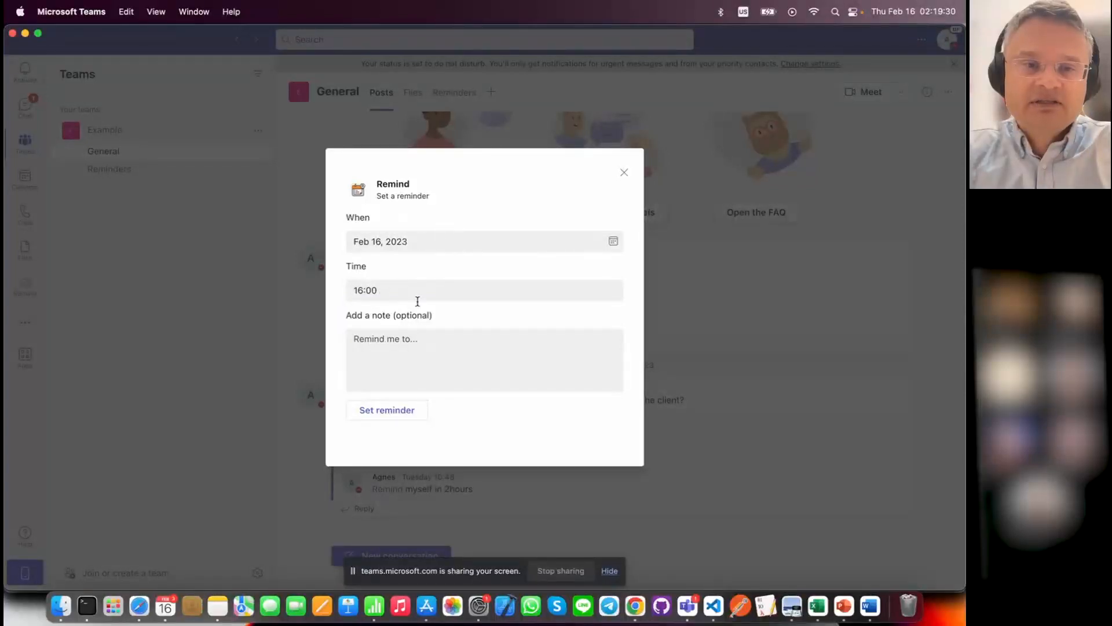
click(397, 346)
text(double check with chris)
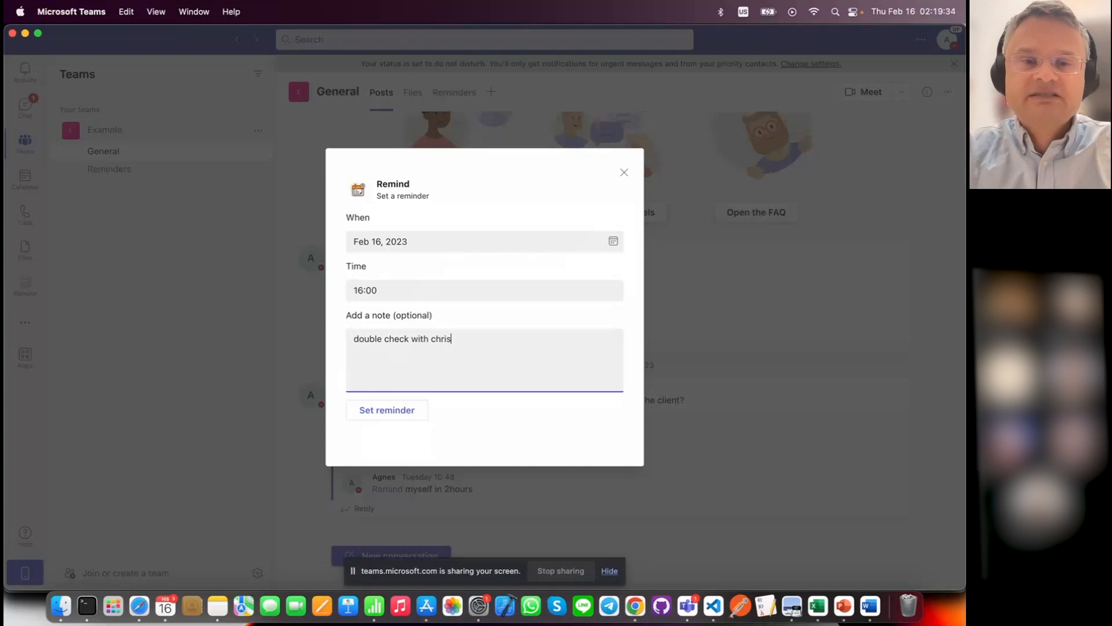
click(363, 410)
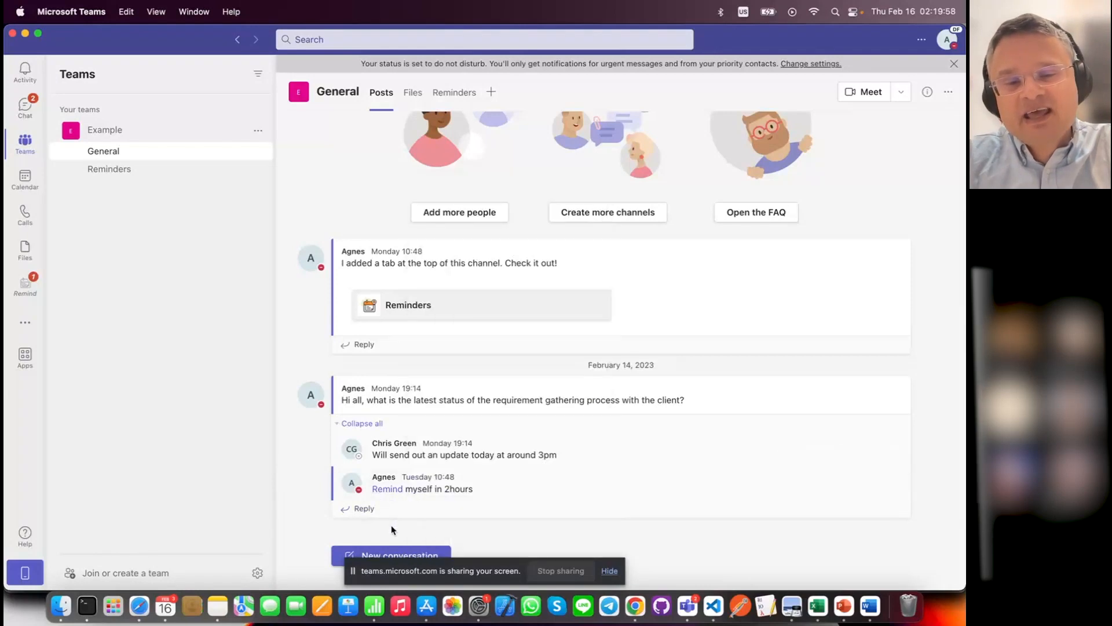
Post a new conversation in the General channel mentioning the Remind bot with "please post update monday at 10am"
click(418, 556)
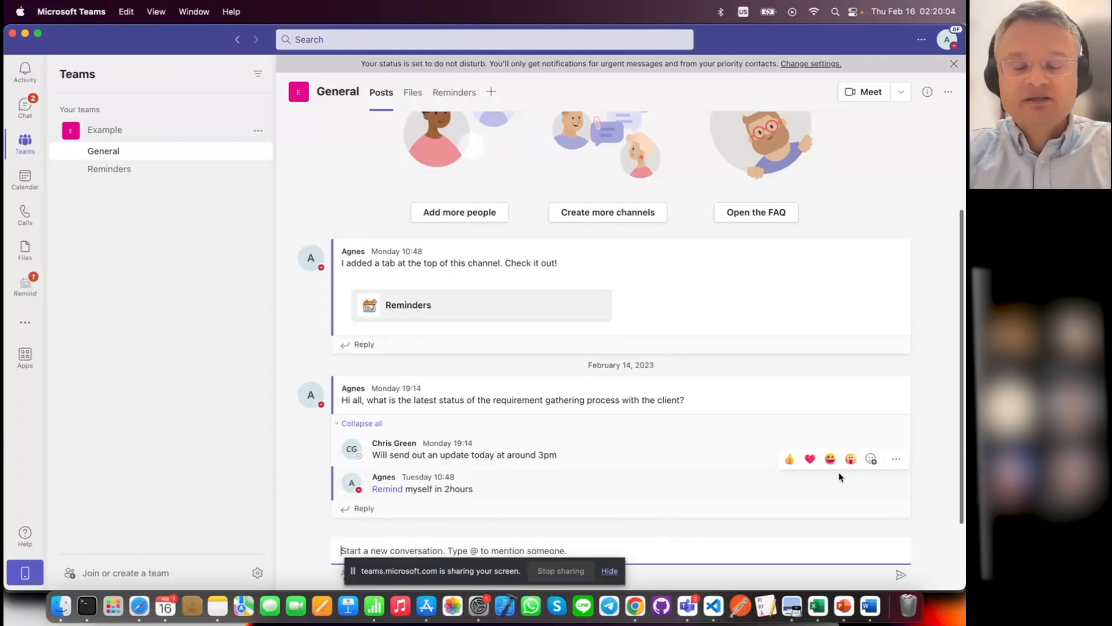
text(@Remind)
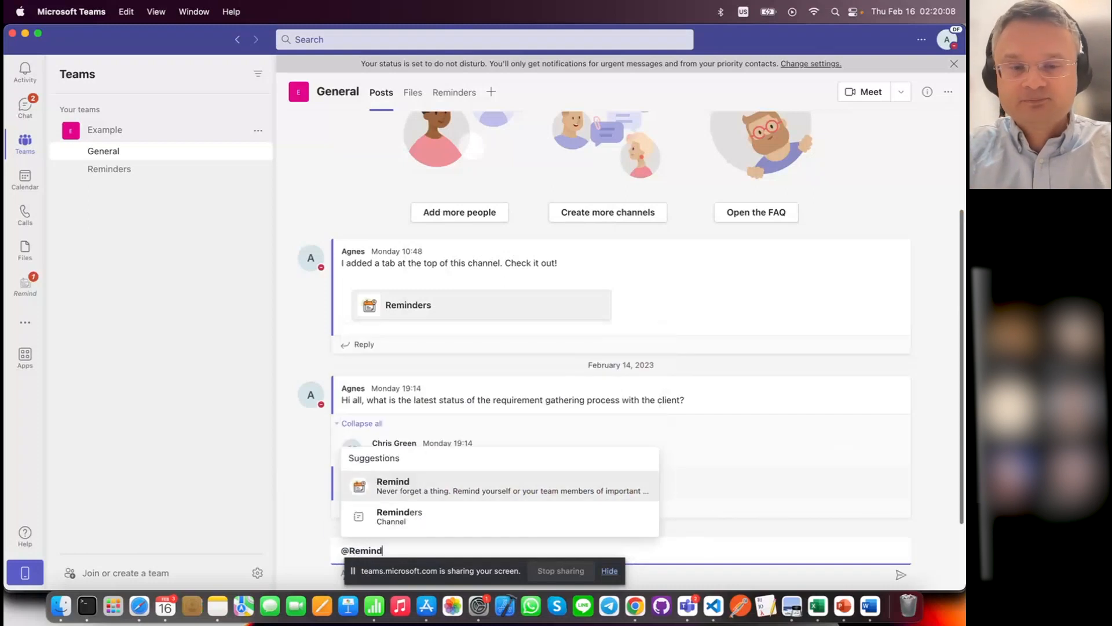
key(Return)
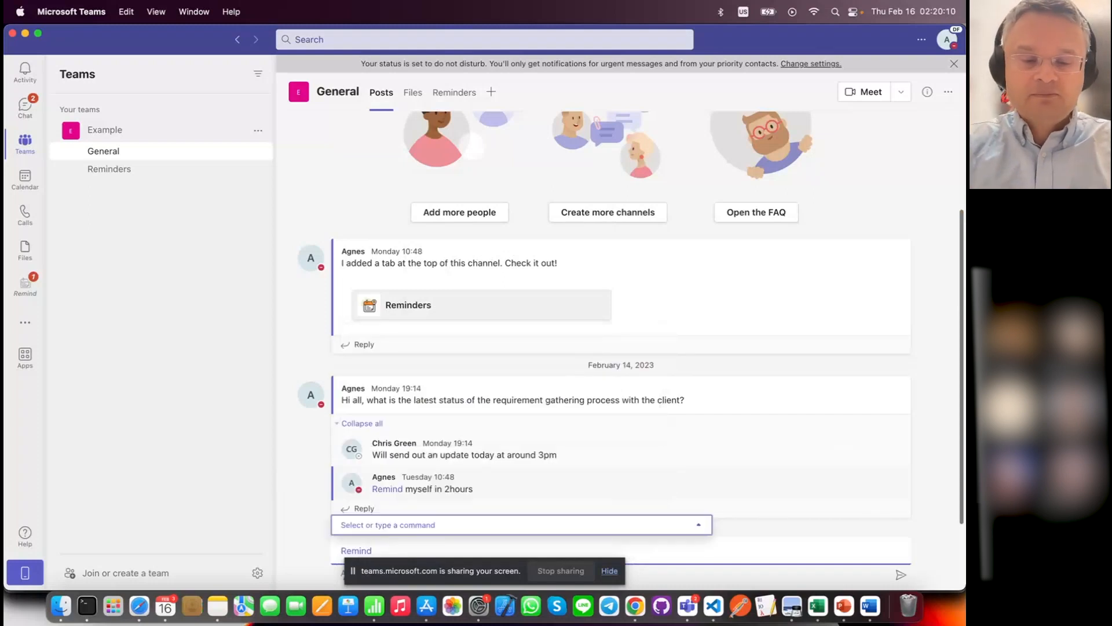
text(please post y)
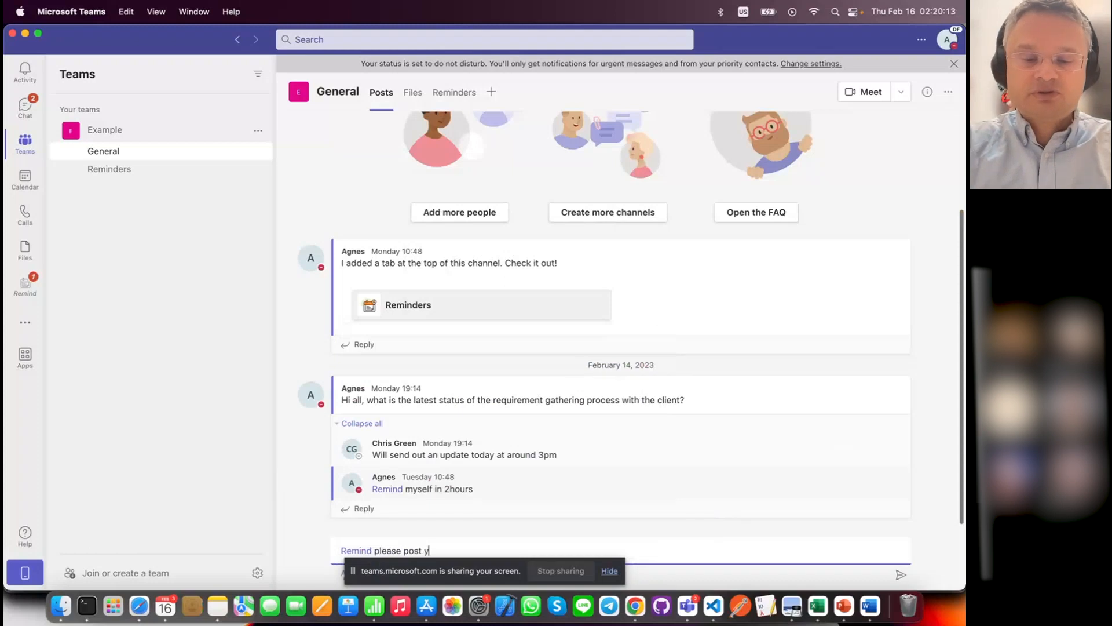
key(BackSpace)
text(update)
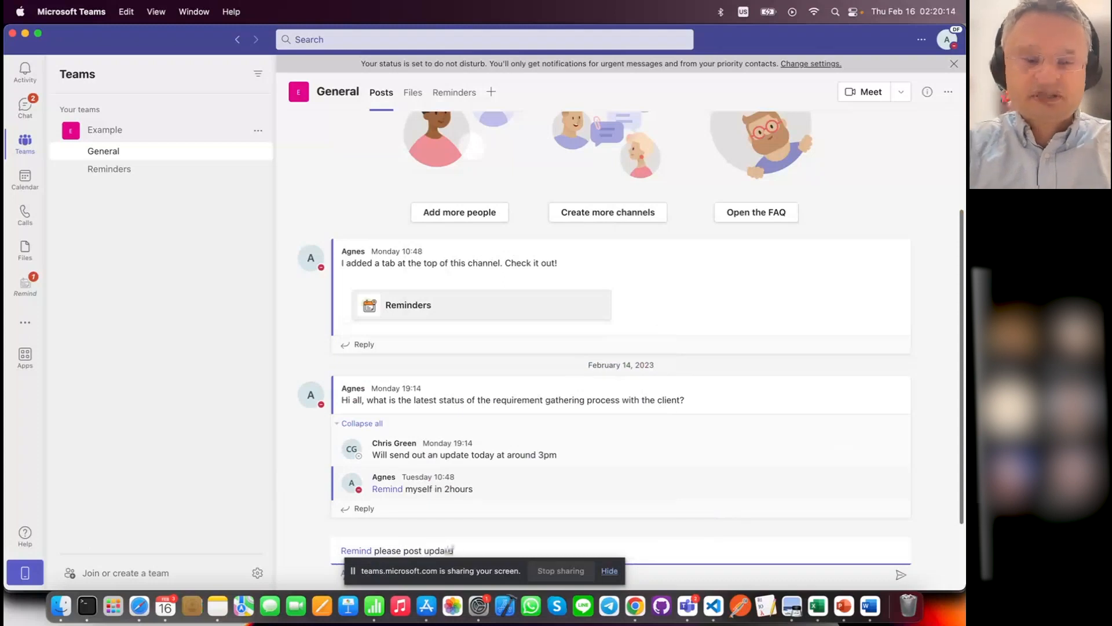
text( monday a)
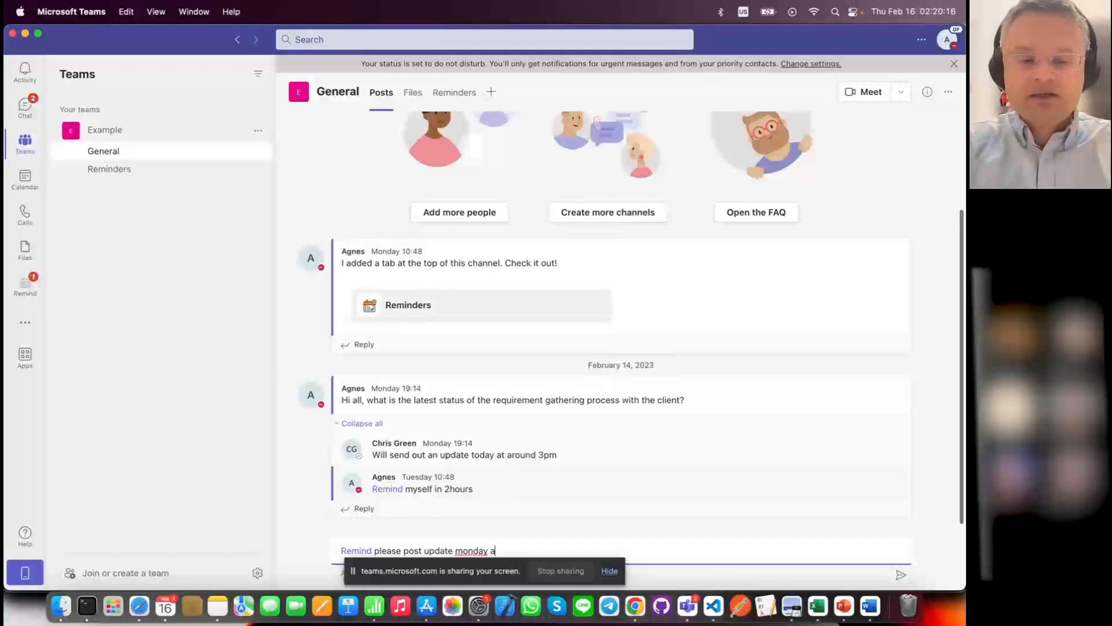
text(t 10am)
key(Return)
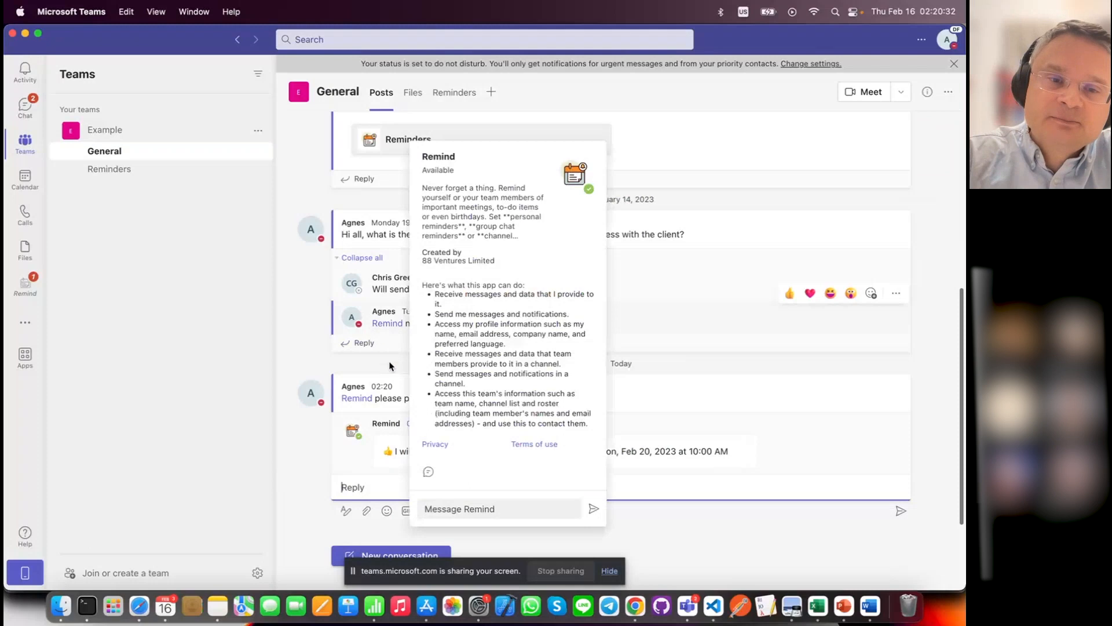
Review all active reminders in the personal Remind chat and check the ongoing meeting in Chrome before returning to Teams
text(@)
mouse_move(388, 329)
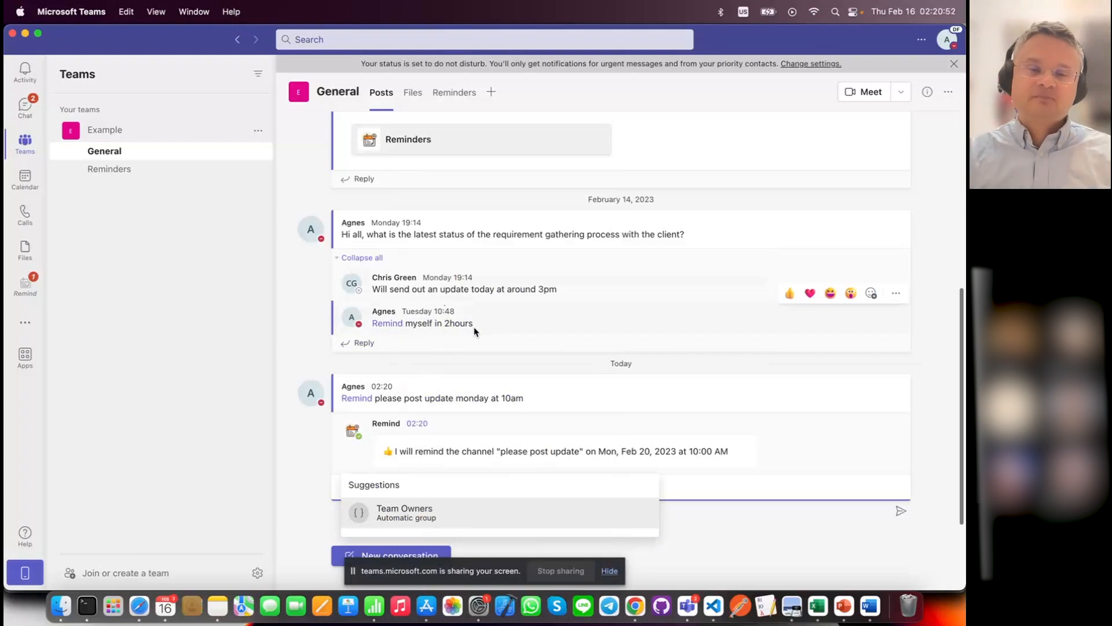
click(28, 114)
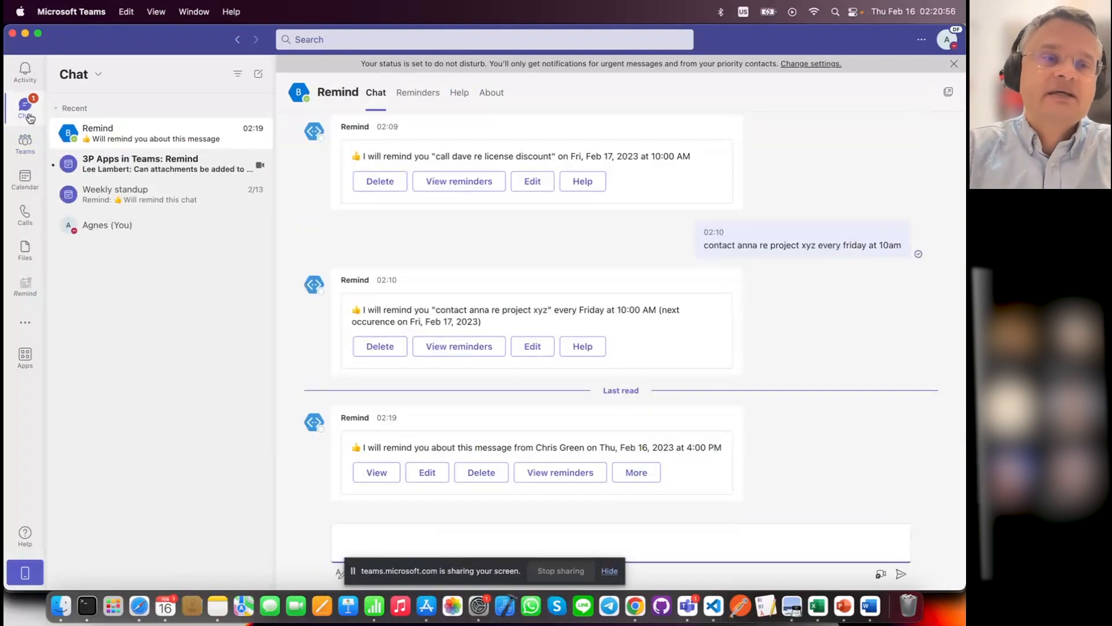
click(414, 93)
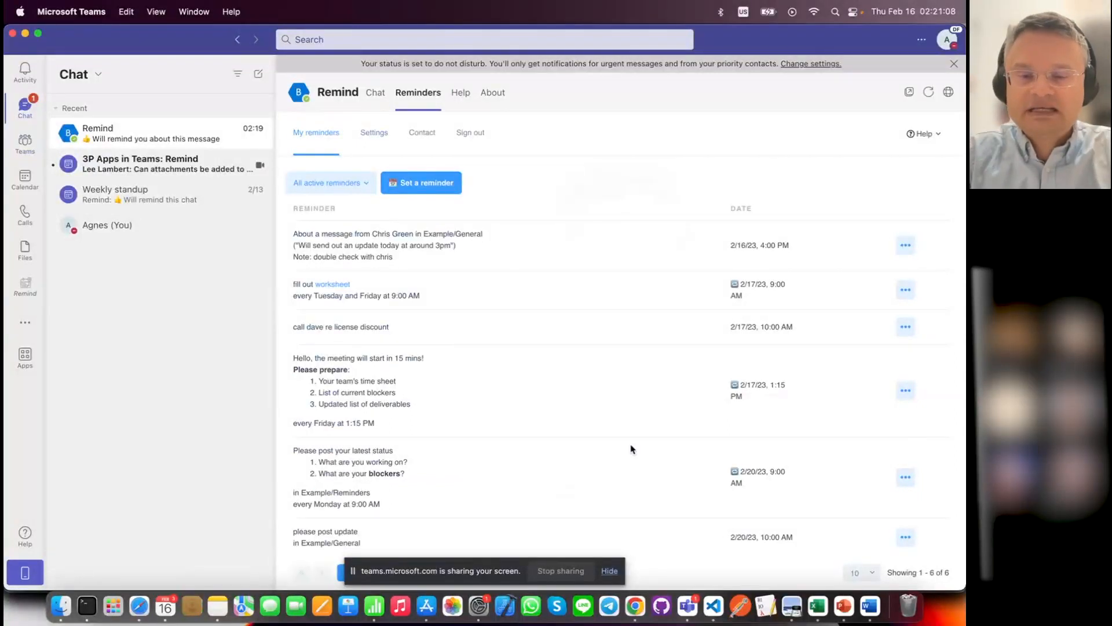
click(636, 608)
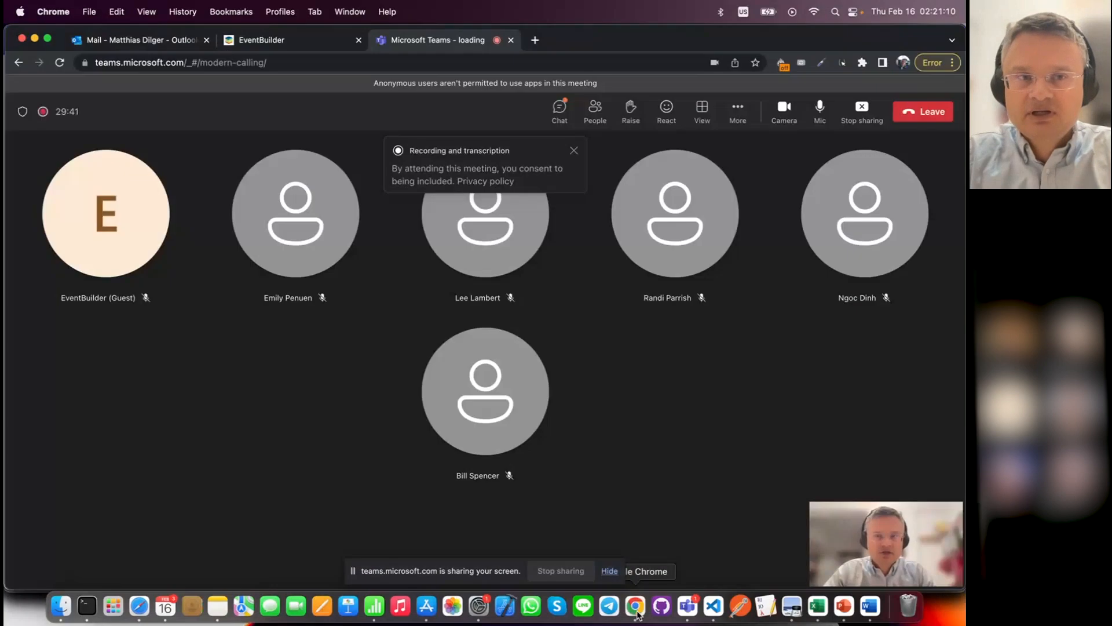
click(687, 606)
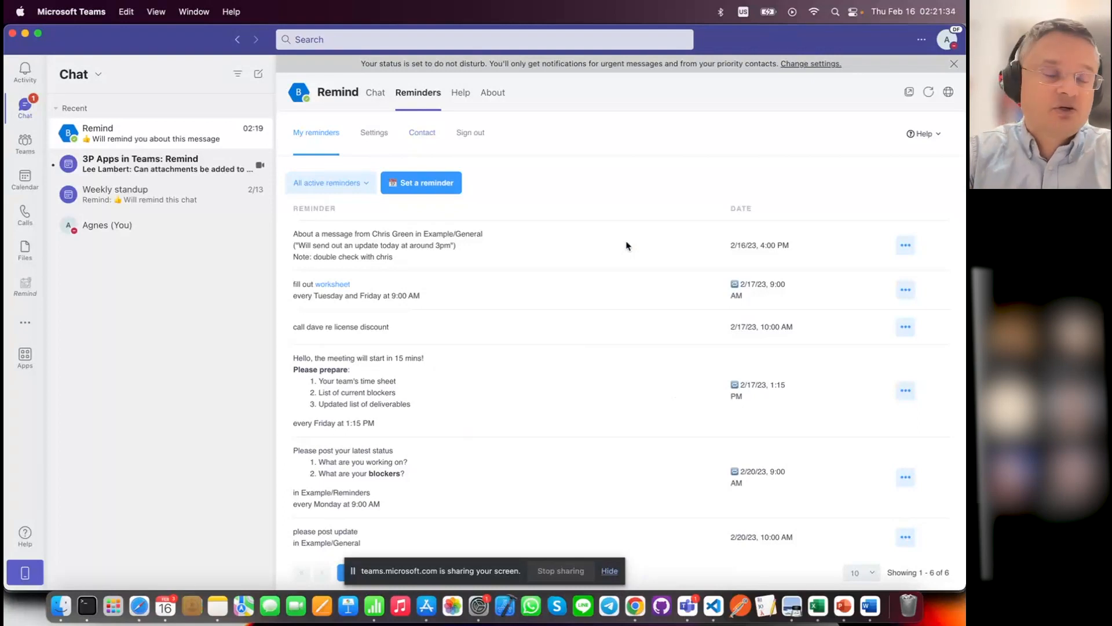
Switch to the remind_video presentation in PowerPoint and open the slide show playback options
click(843, 607)
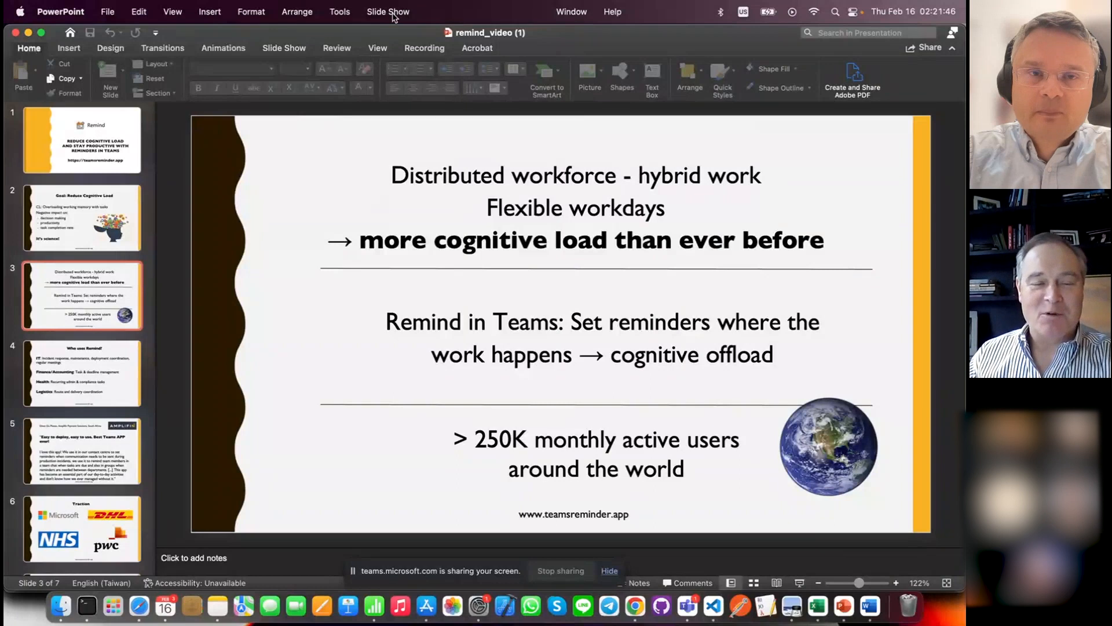
click(389, 12)
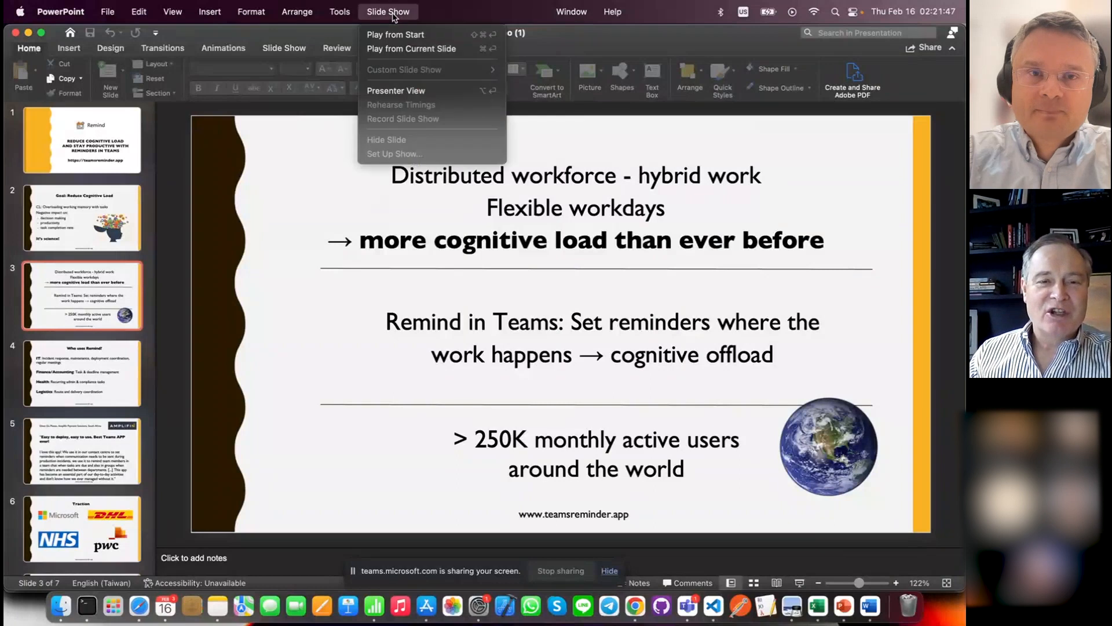